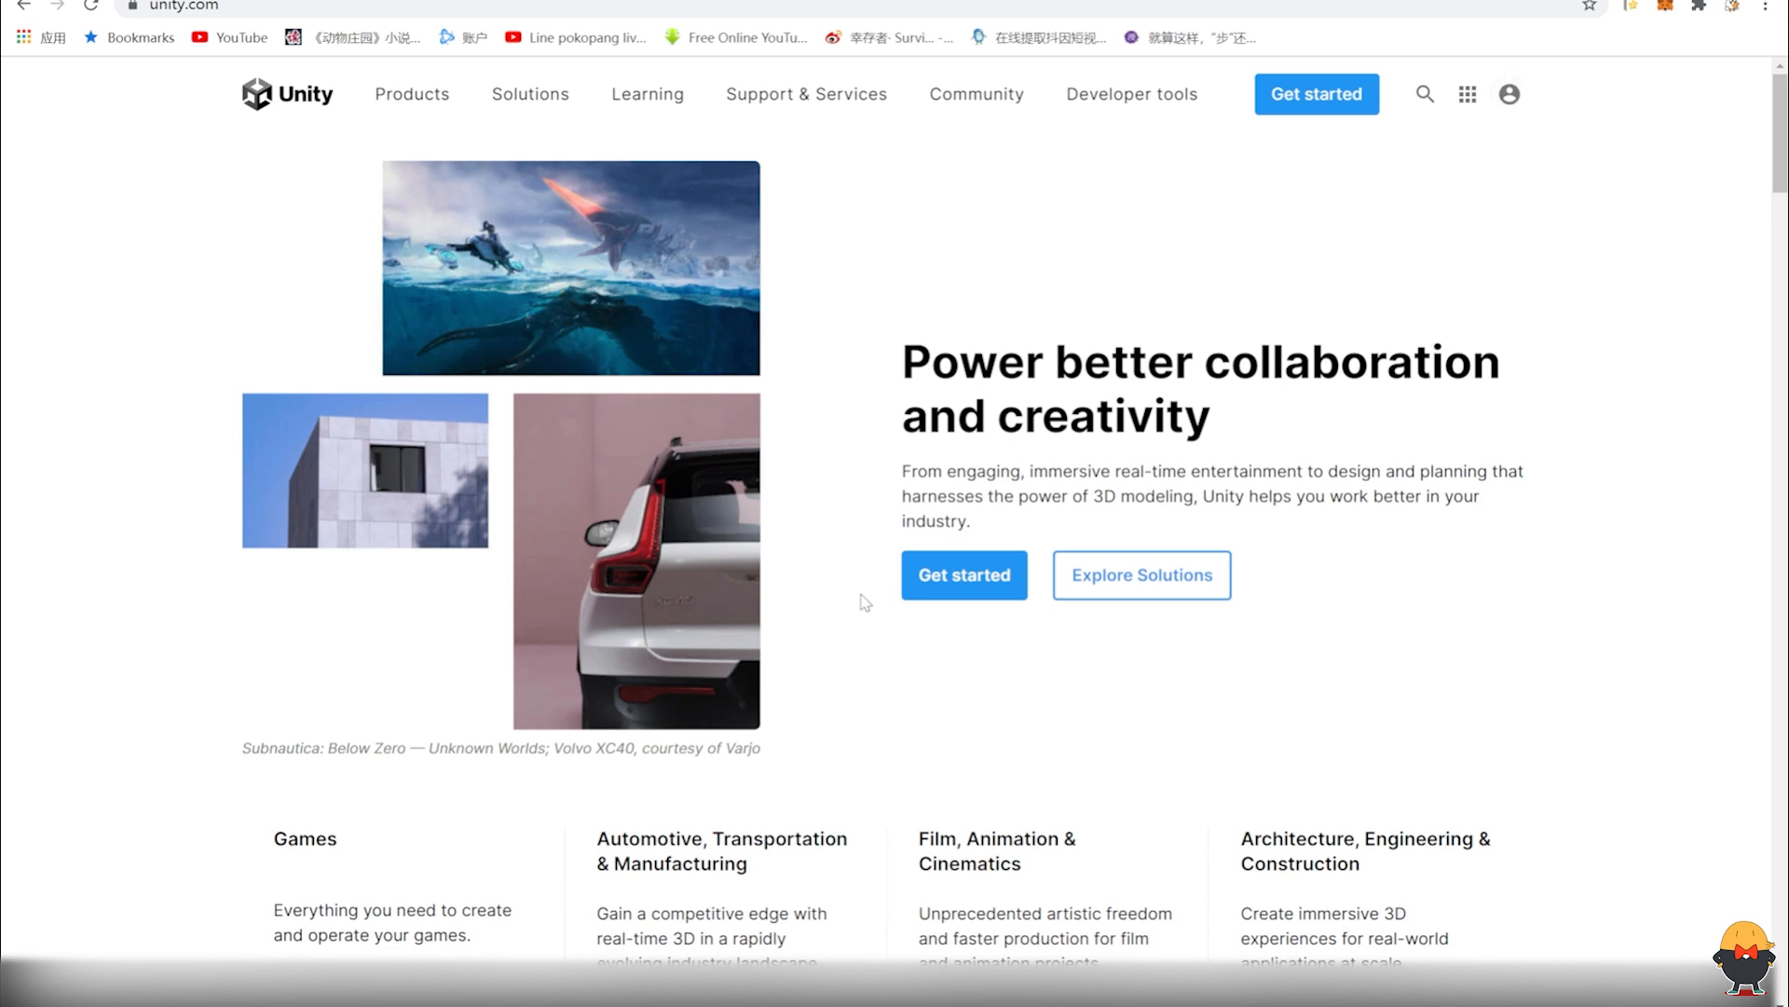
Step: Reach the Unity download page by way of the free Personal plan among the Individual plans
left_click(958, 589)
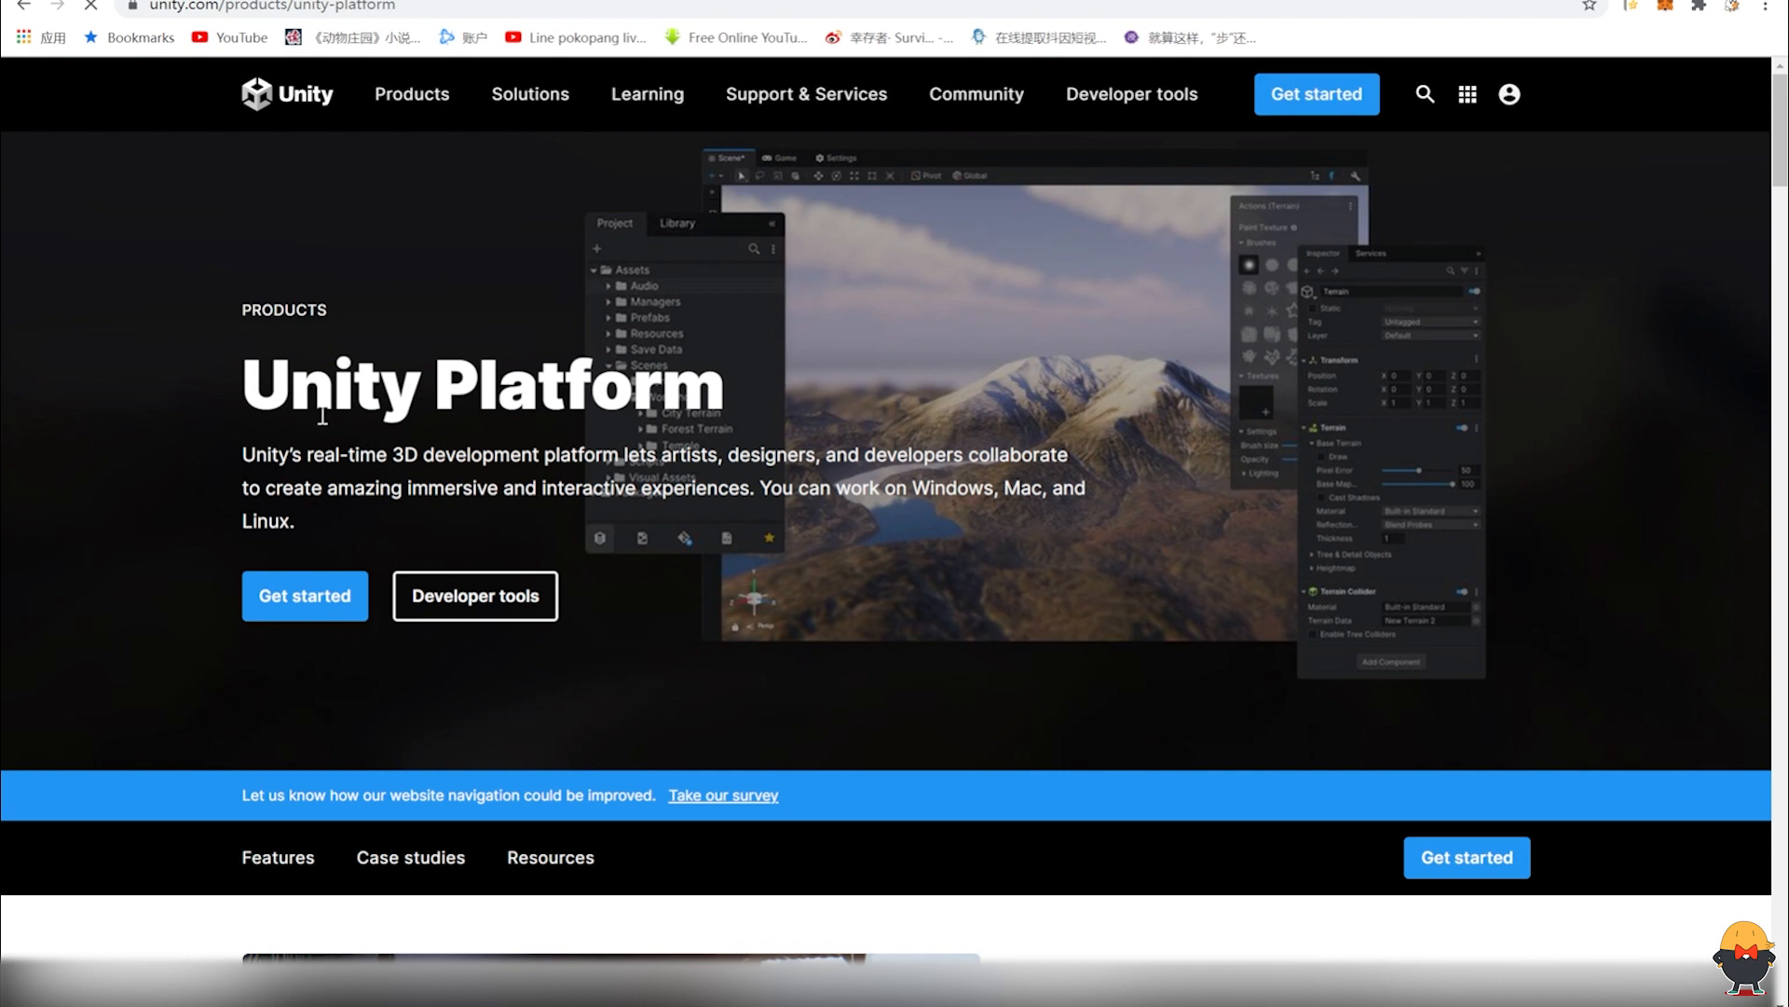
left_click(312, 606)
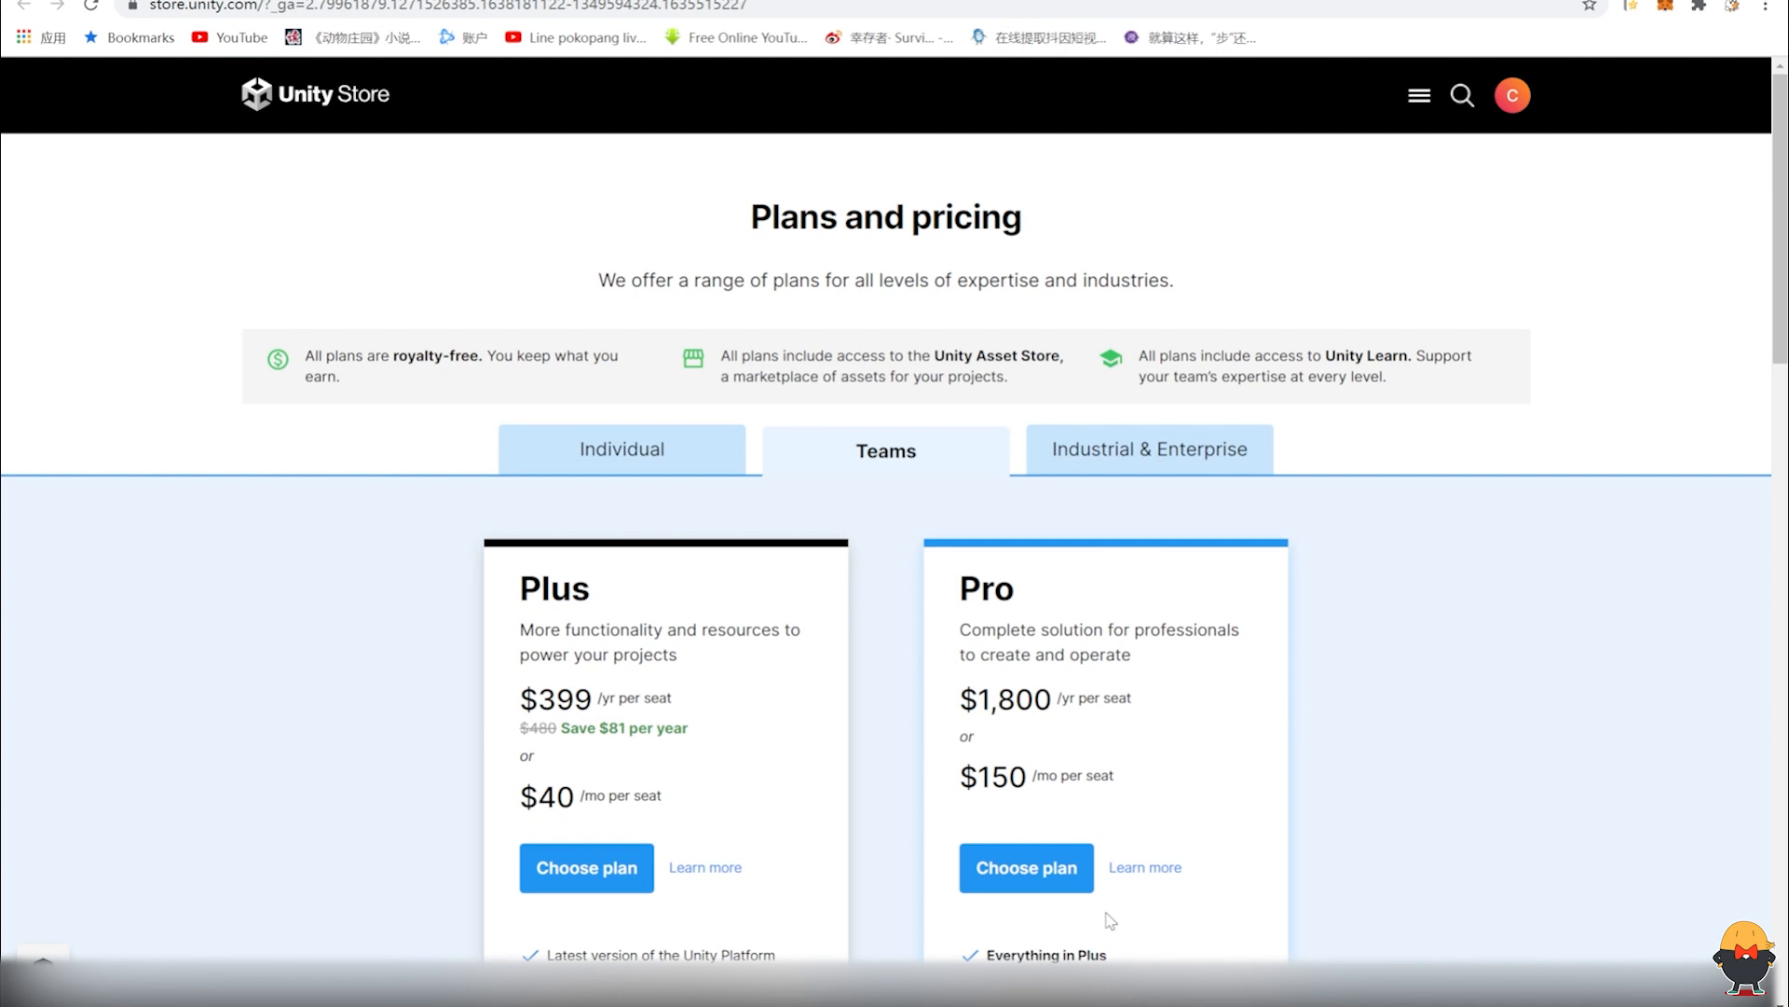
left_click(619, 463)
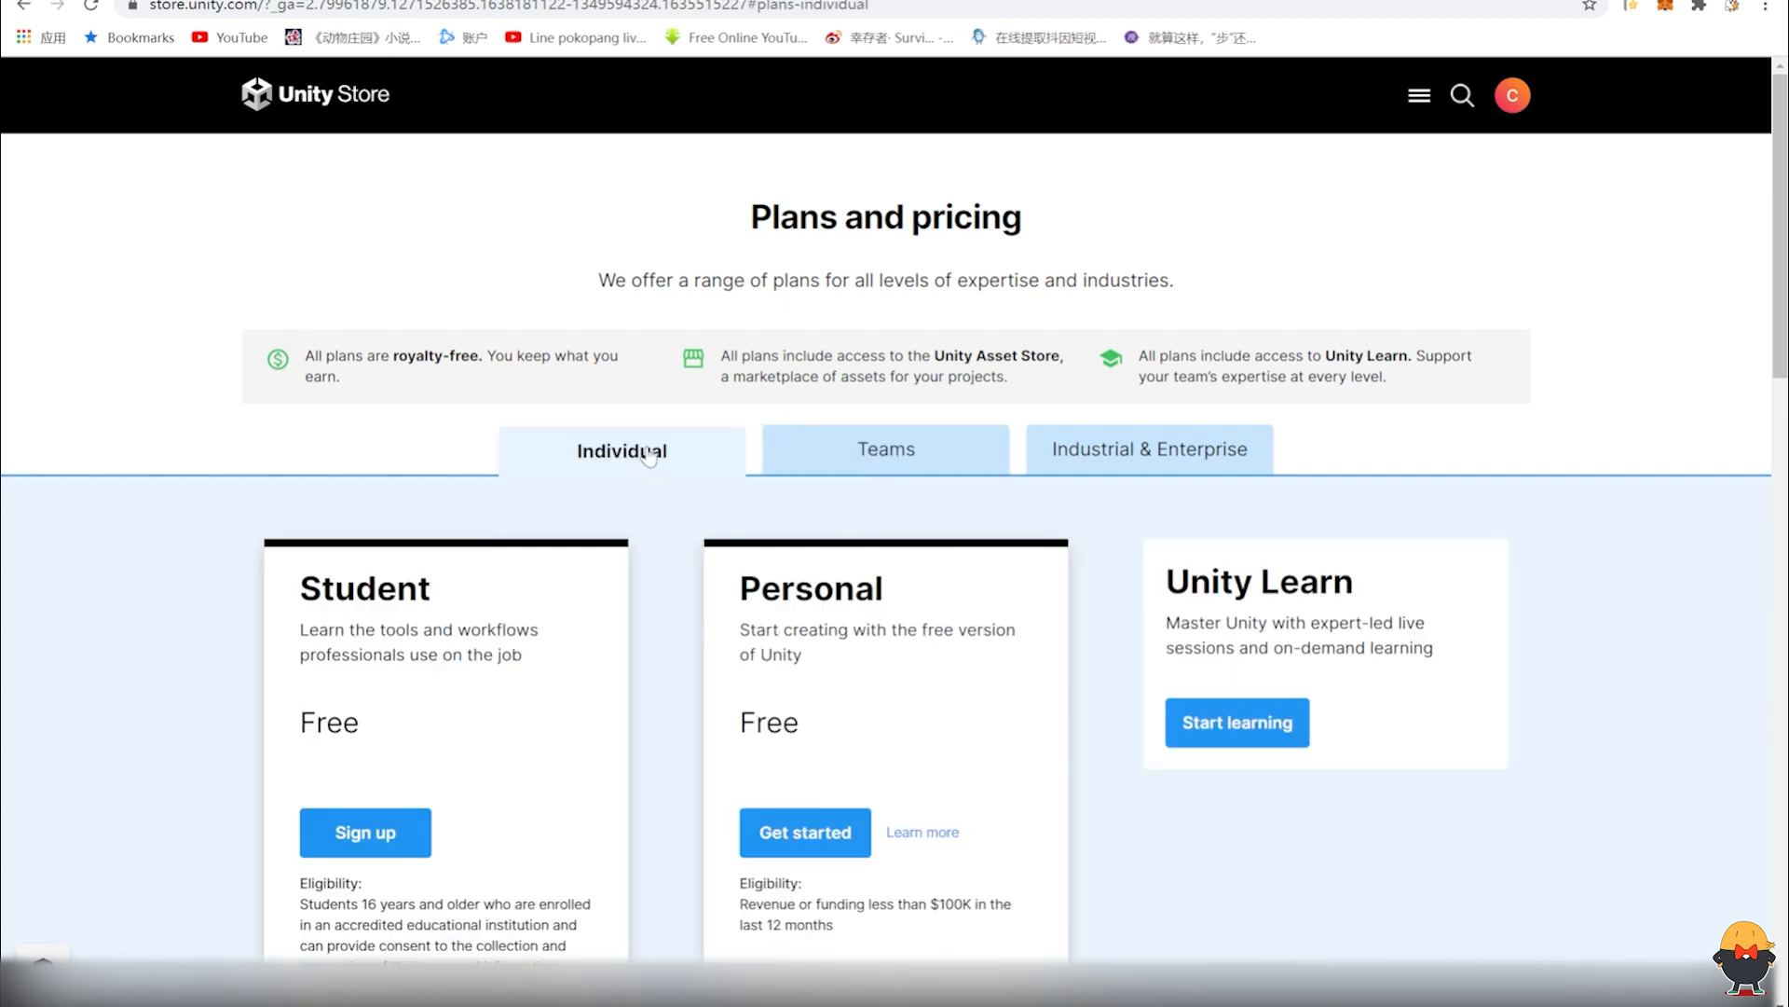
left_click(824, 855)
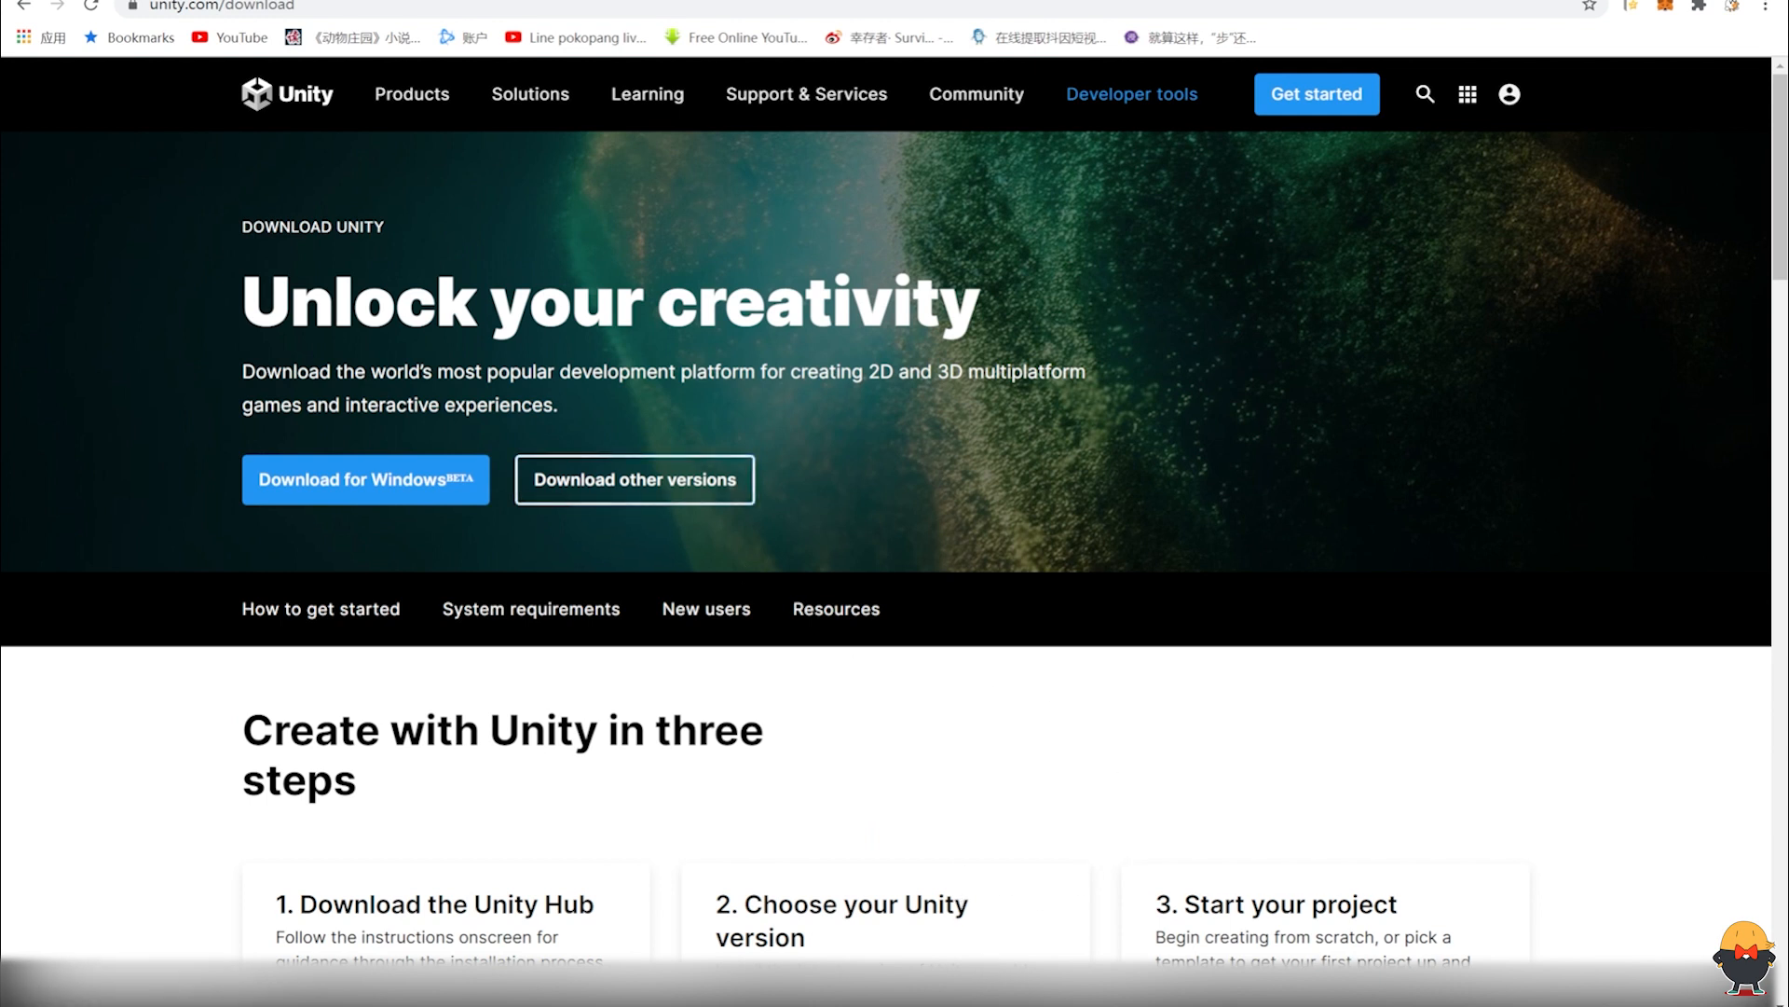
Step: Switch to Unity Hub and check the account's licenses and the installed editor versions, then return to the project list
key("alt+Tab")
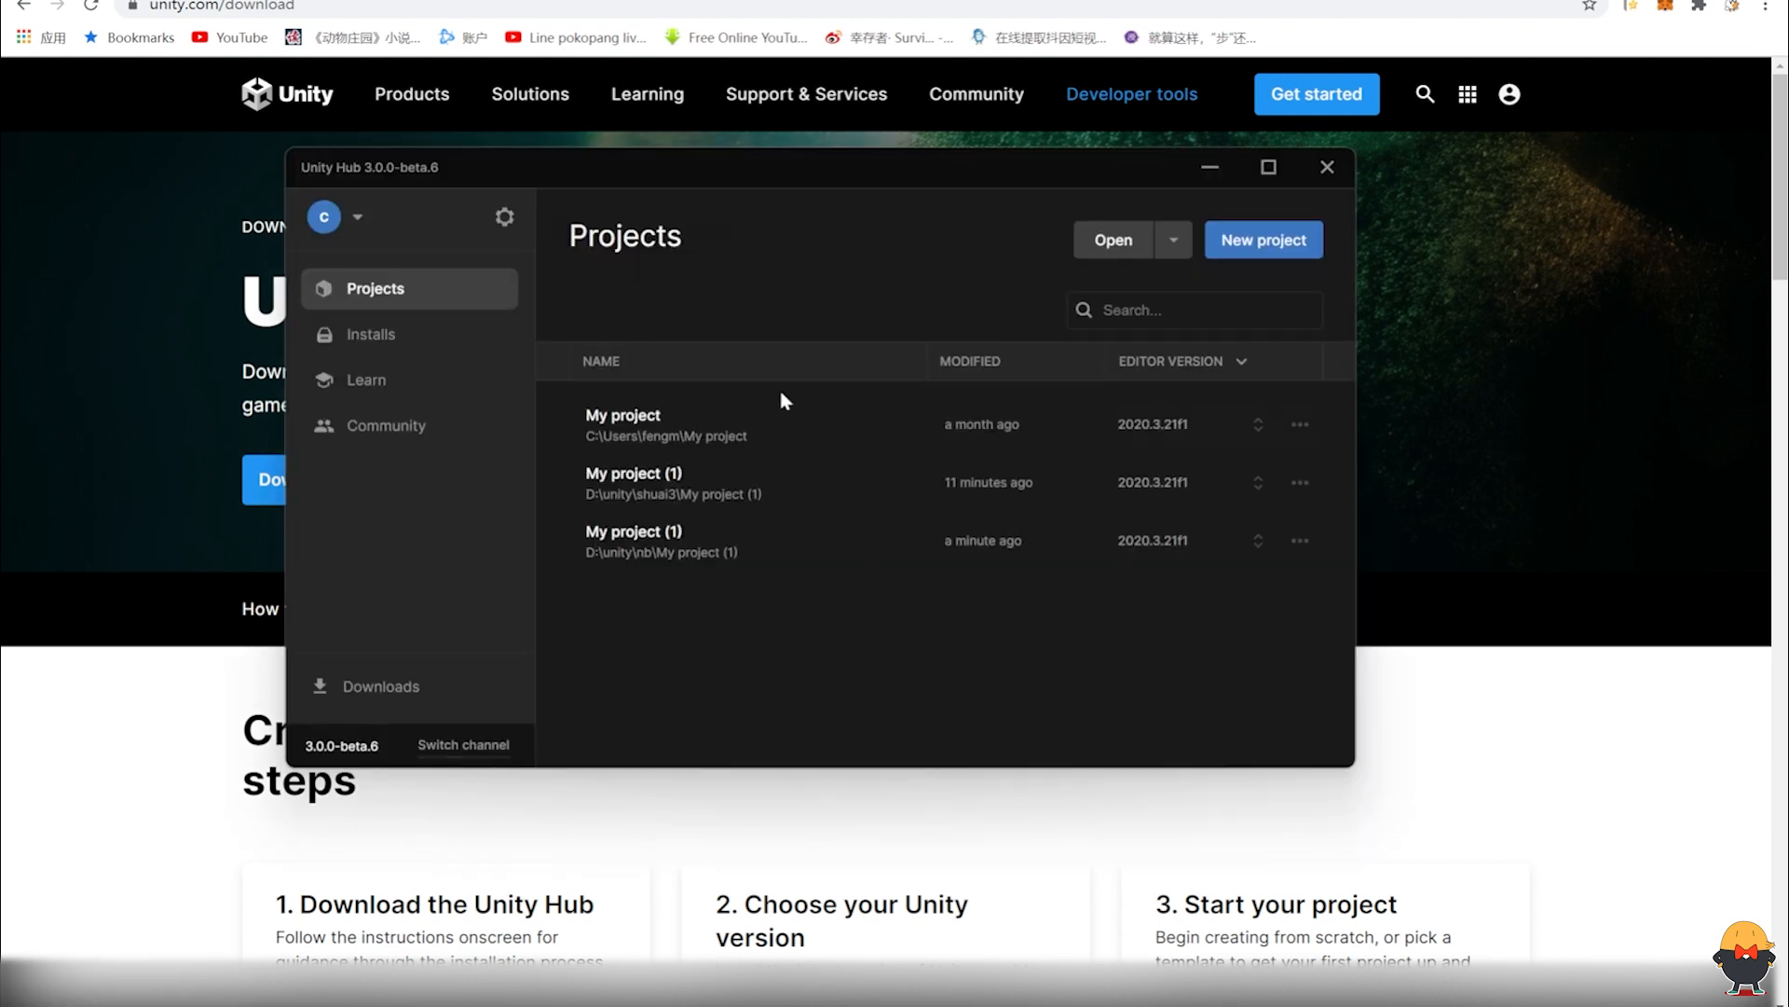
left_click_drag(619, 175, 608, 219)
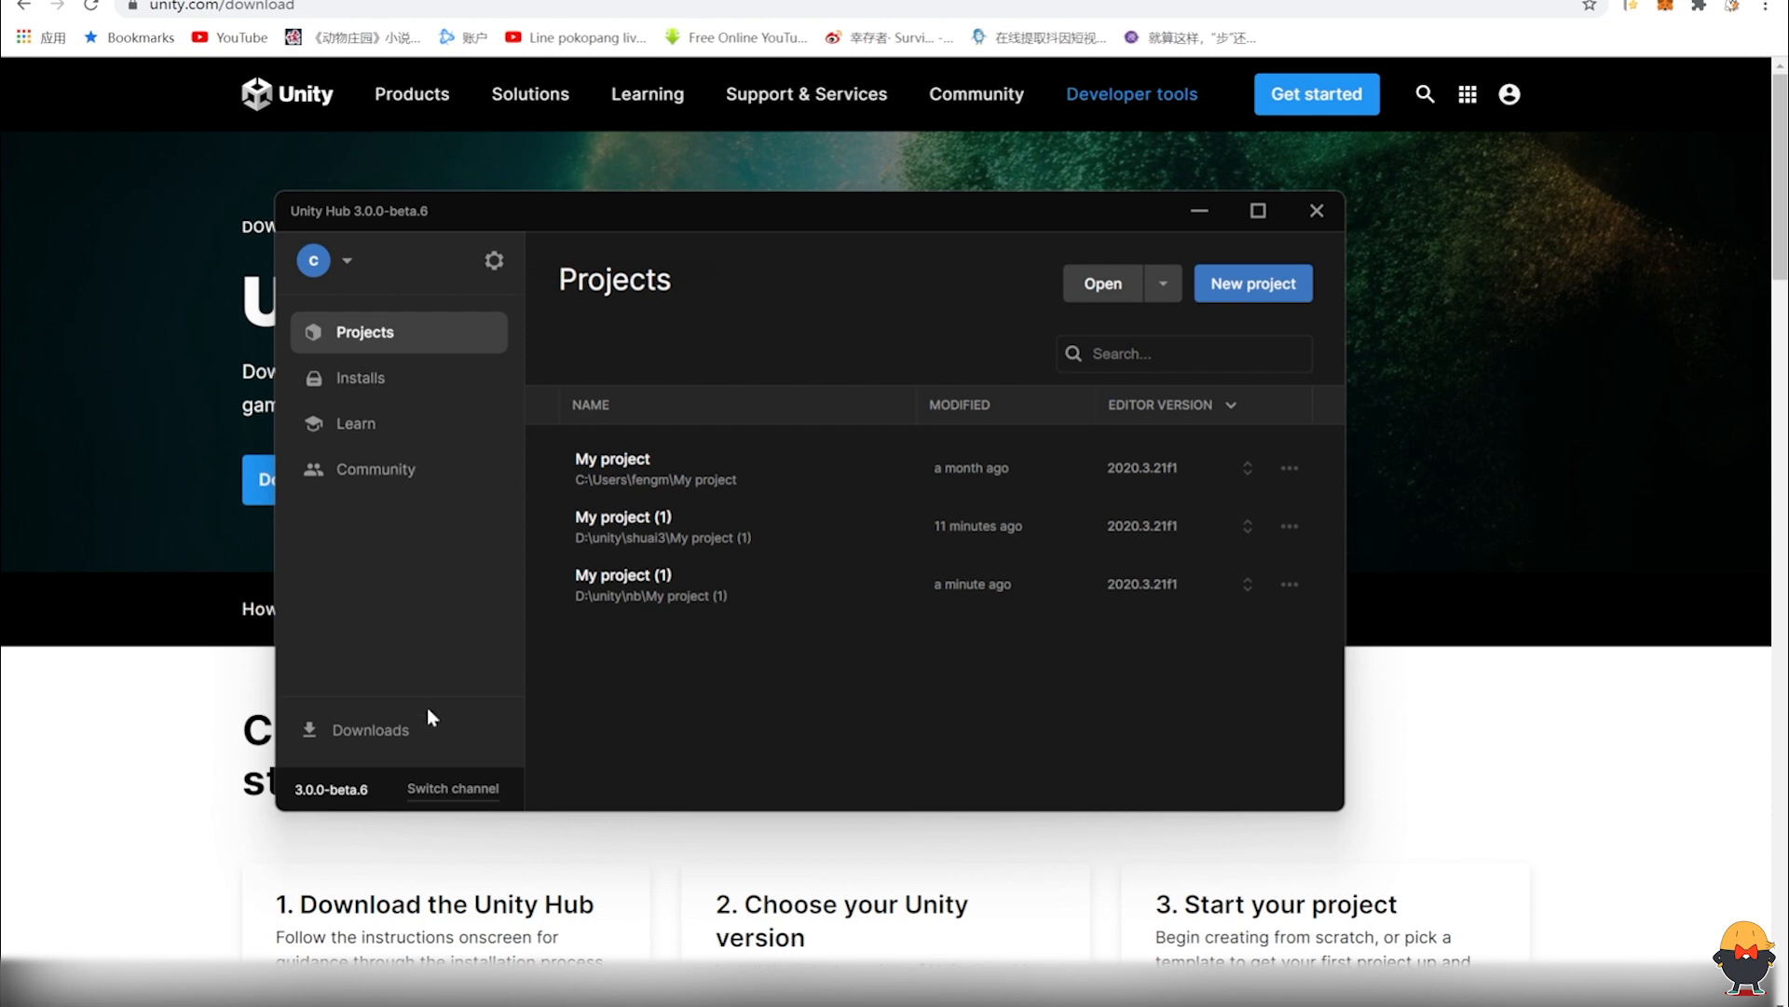
left_click(319, 263)
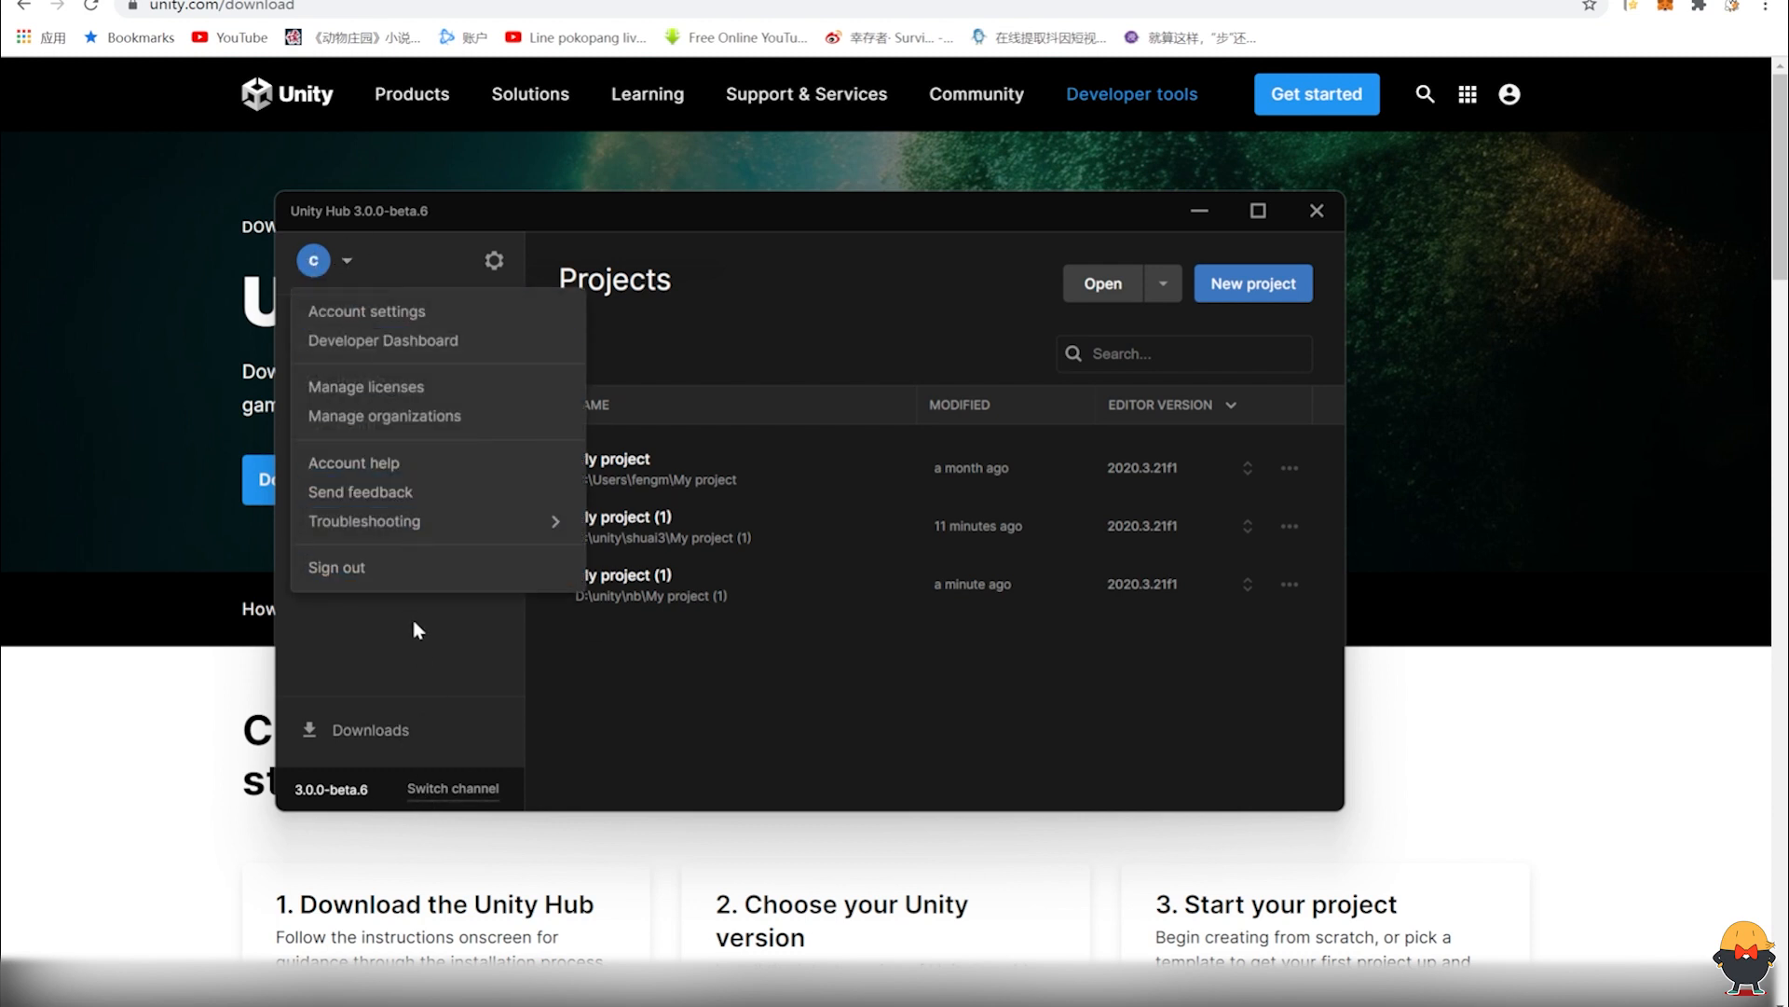
left_click(399, 396)
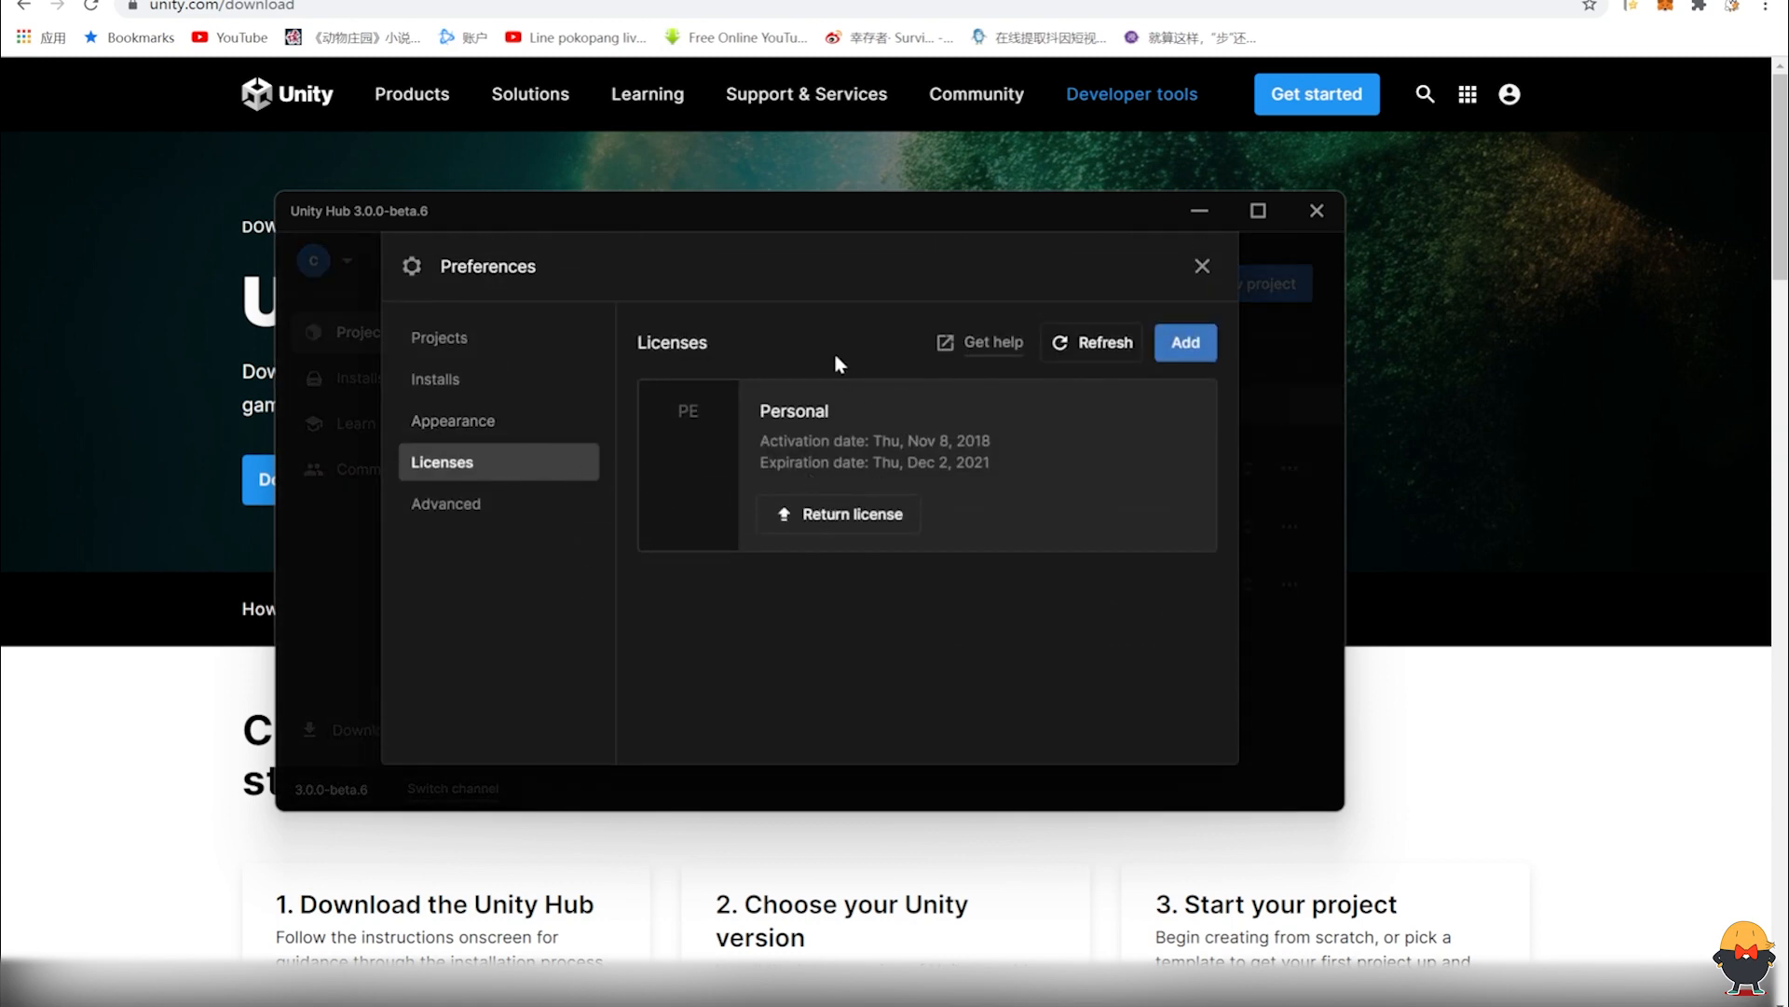
left_click(1189, 276)
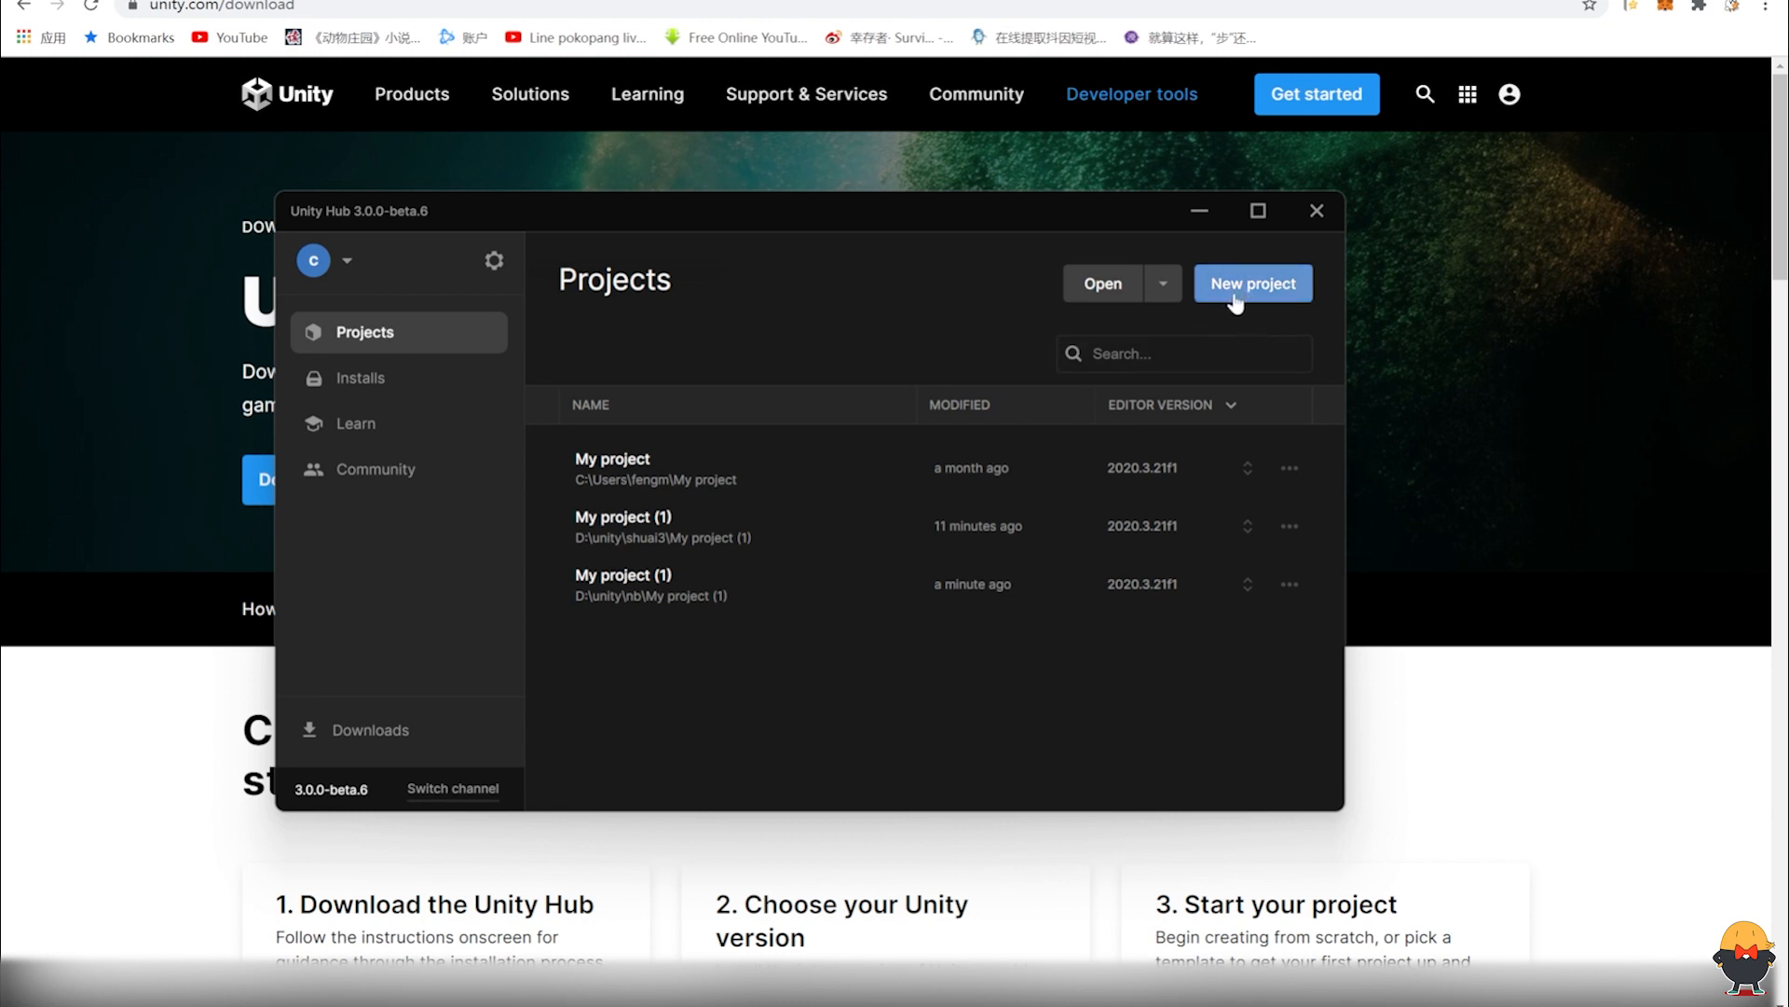
left_click(393, 377)
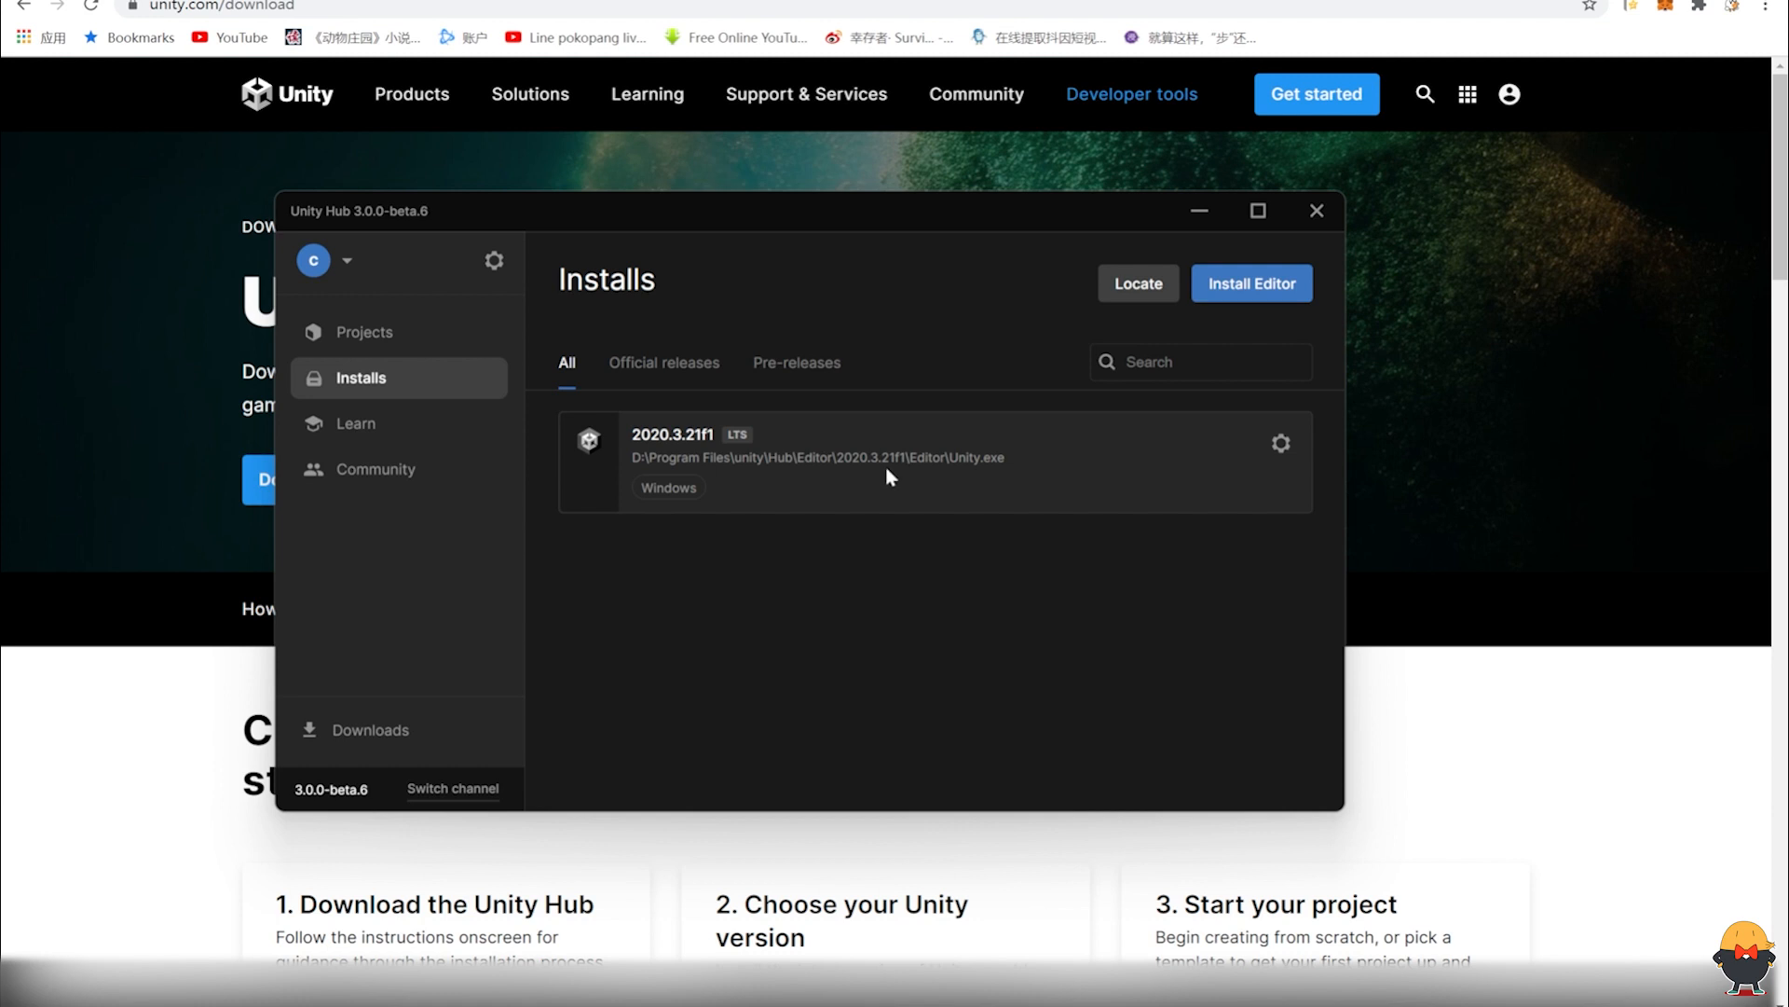
left_click(366, 333)
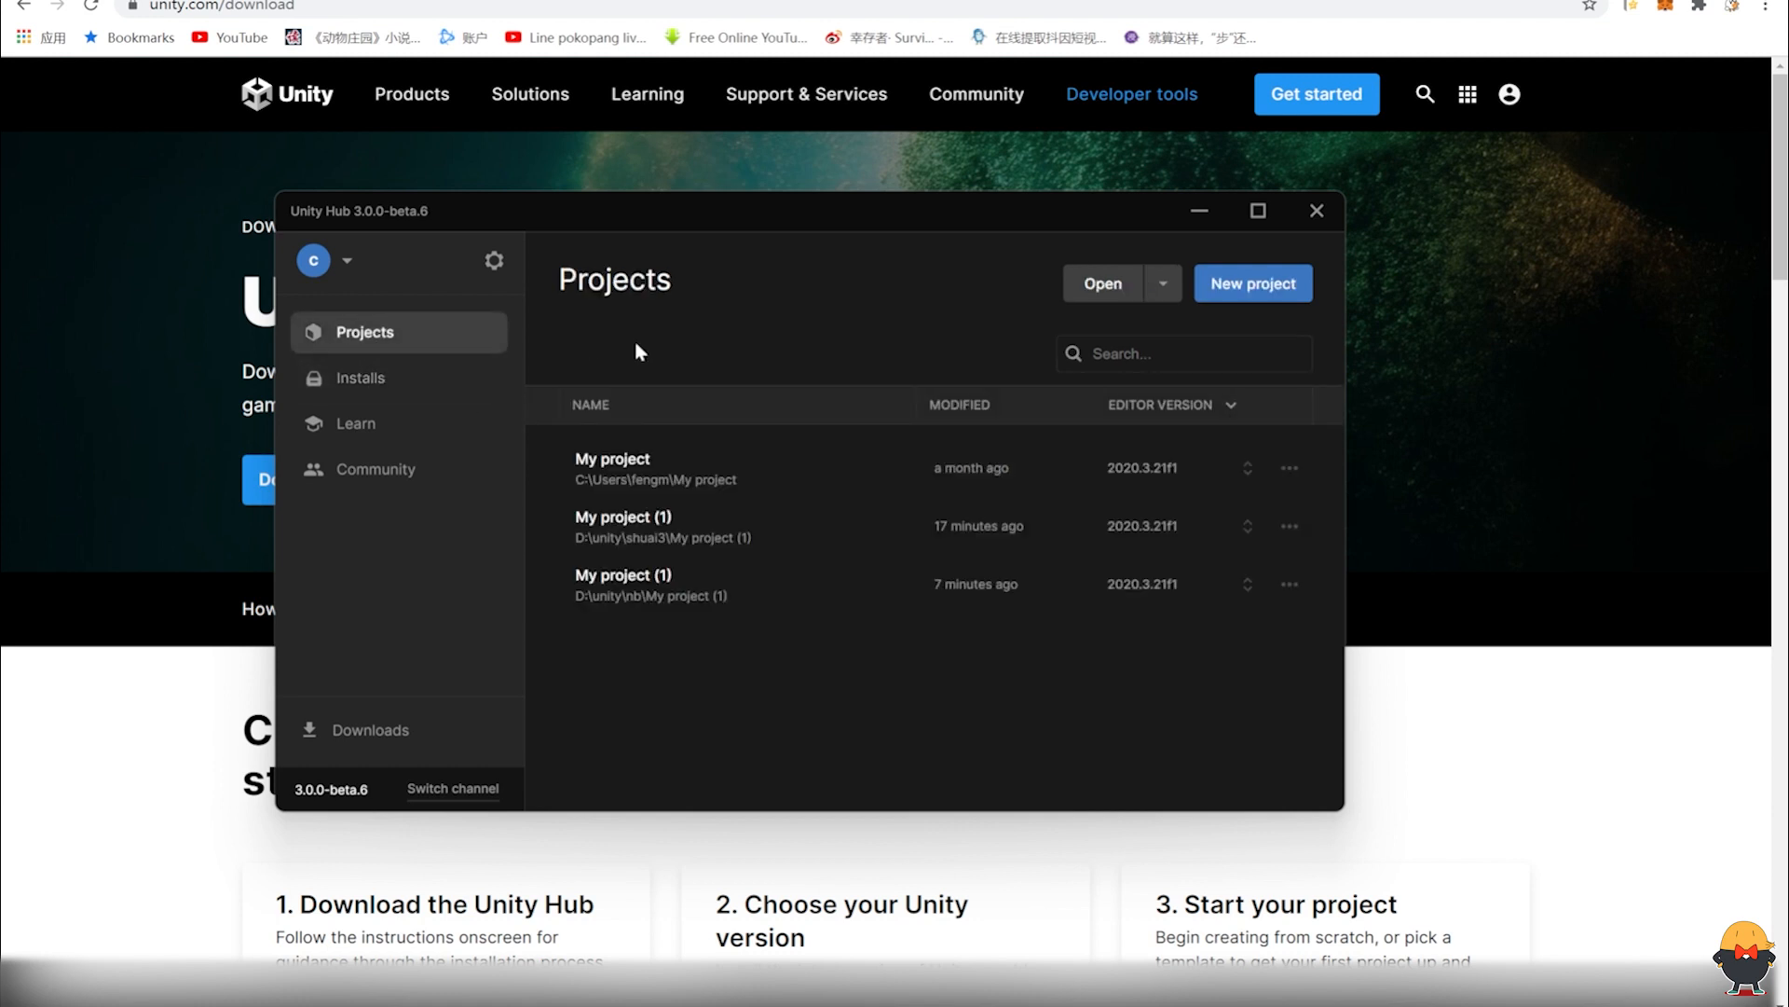
Step: Start a new project from the 3D Core template and set its location to D:\unity
left_click(1262, 287)
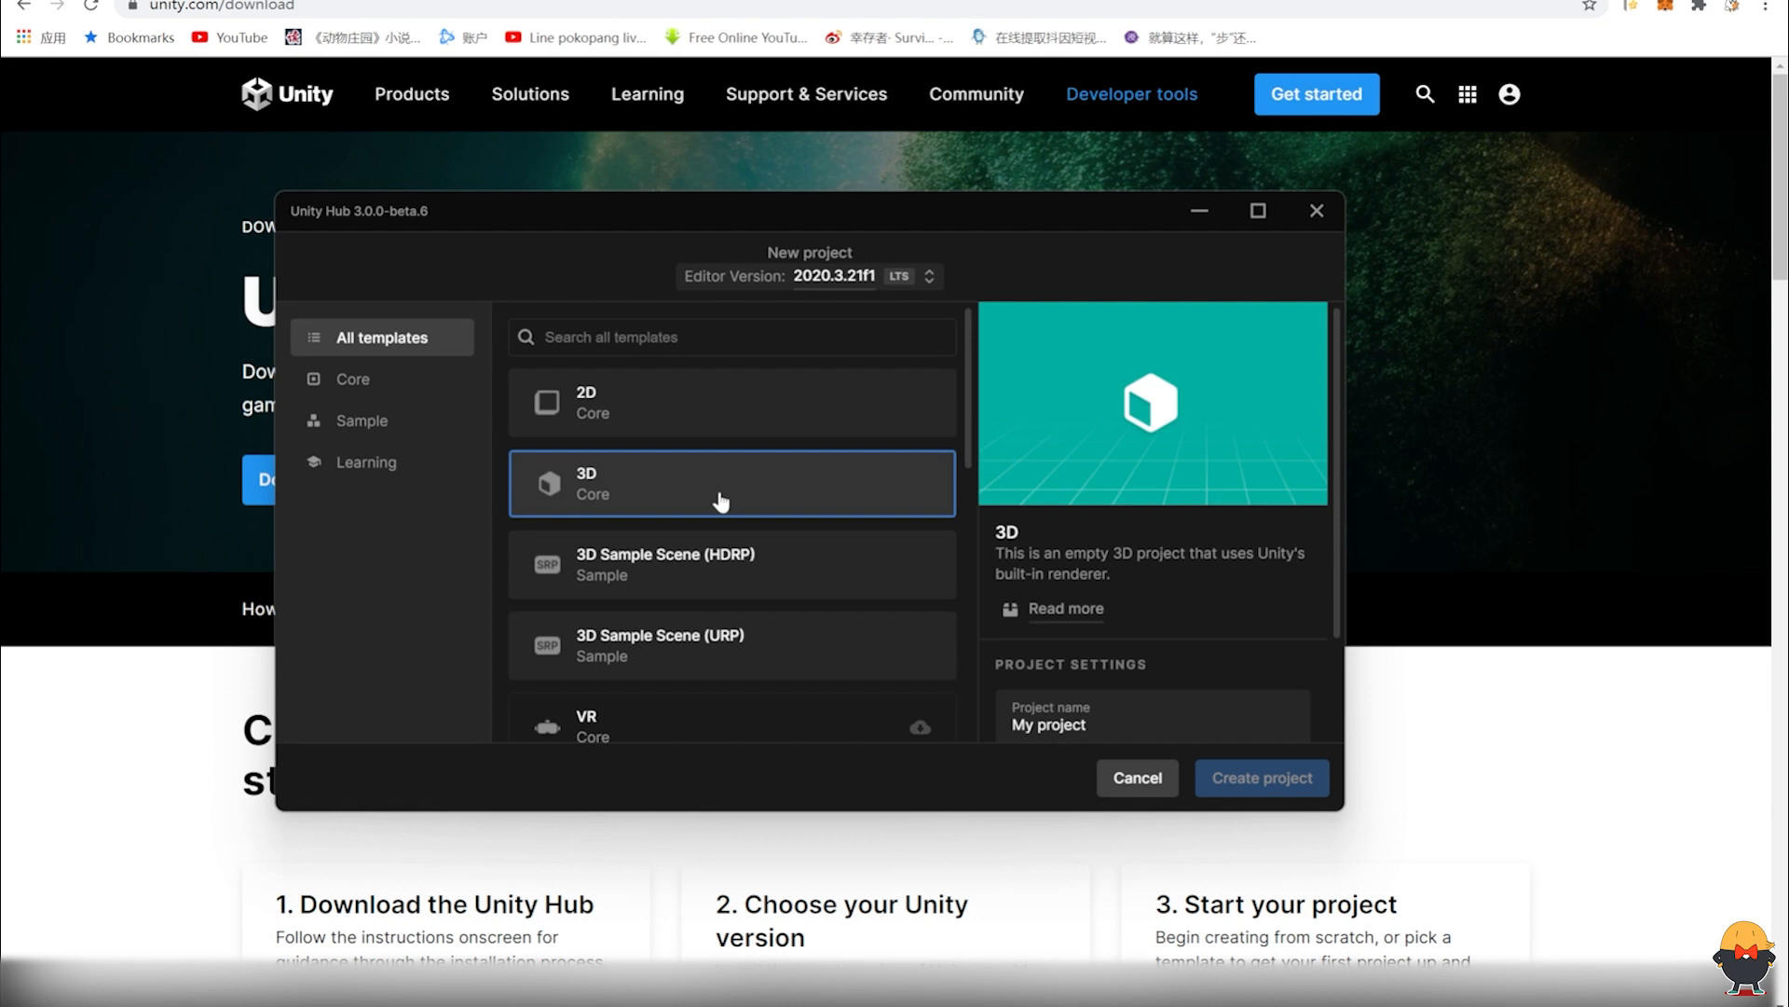
left_click_drag(1337, 565, 1298, 695)
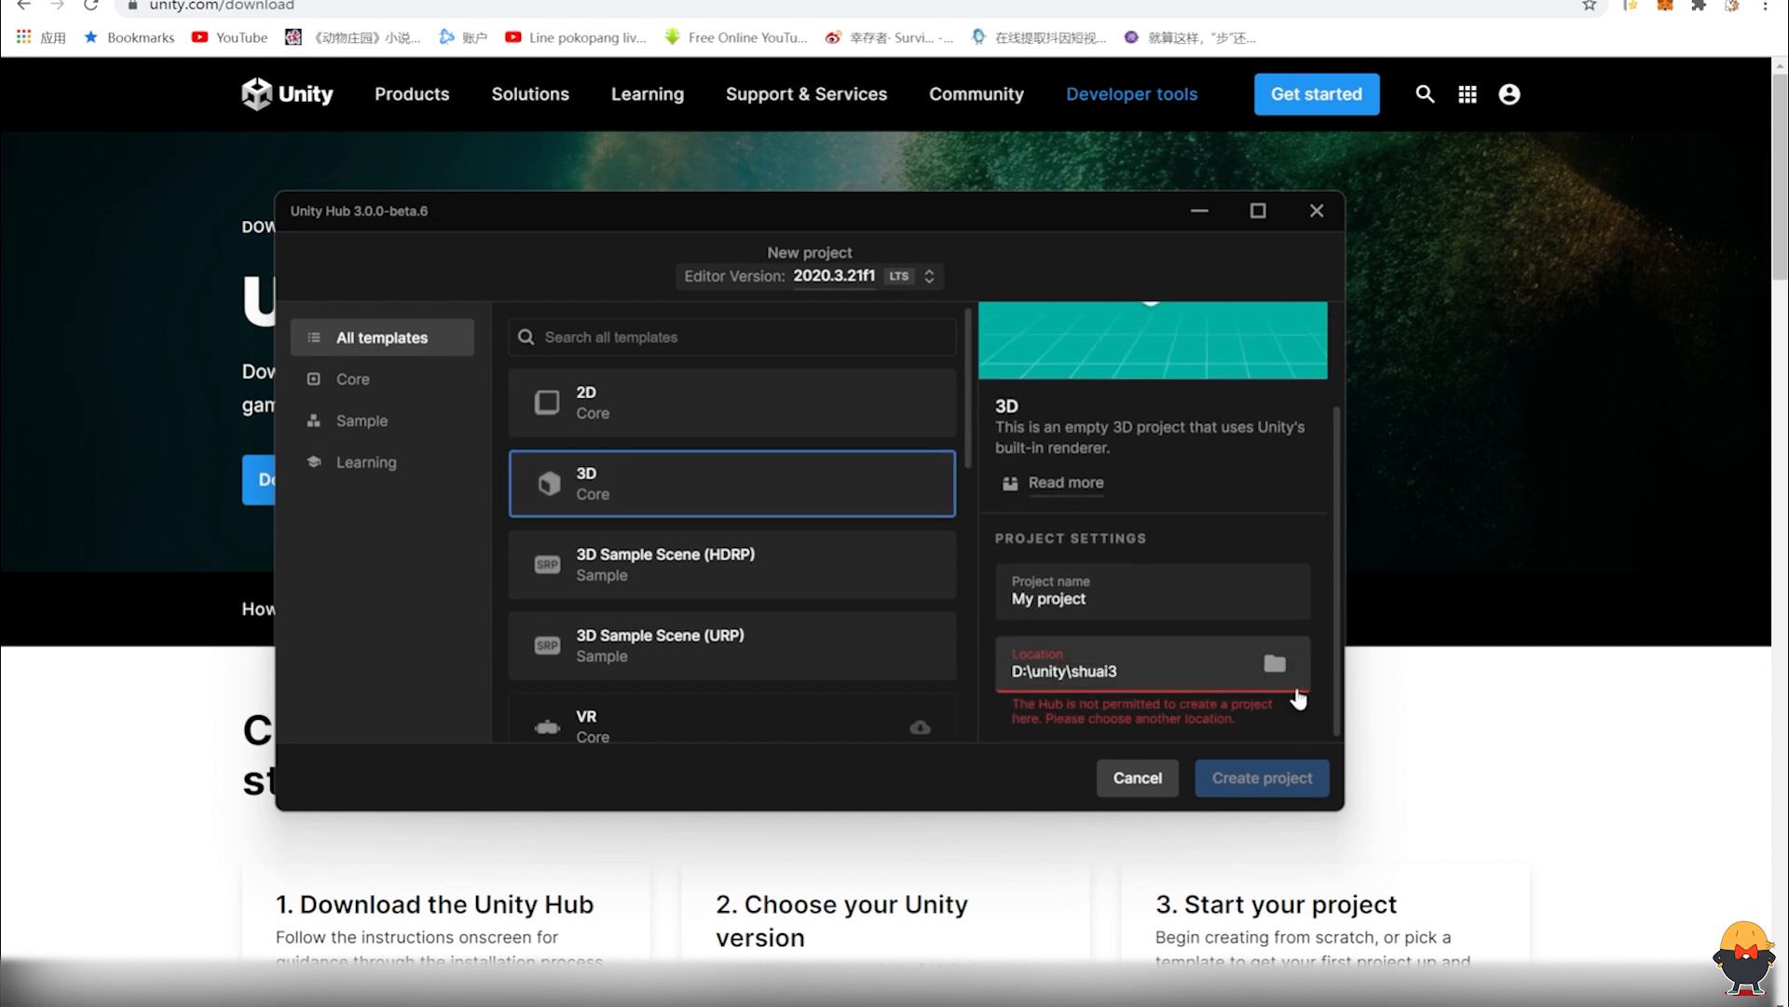
left_click(1266, 666)
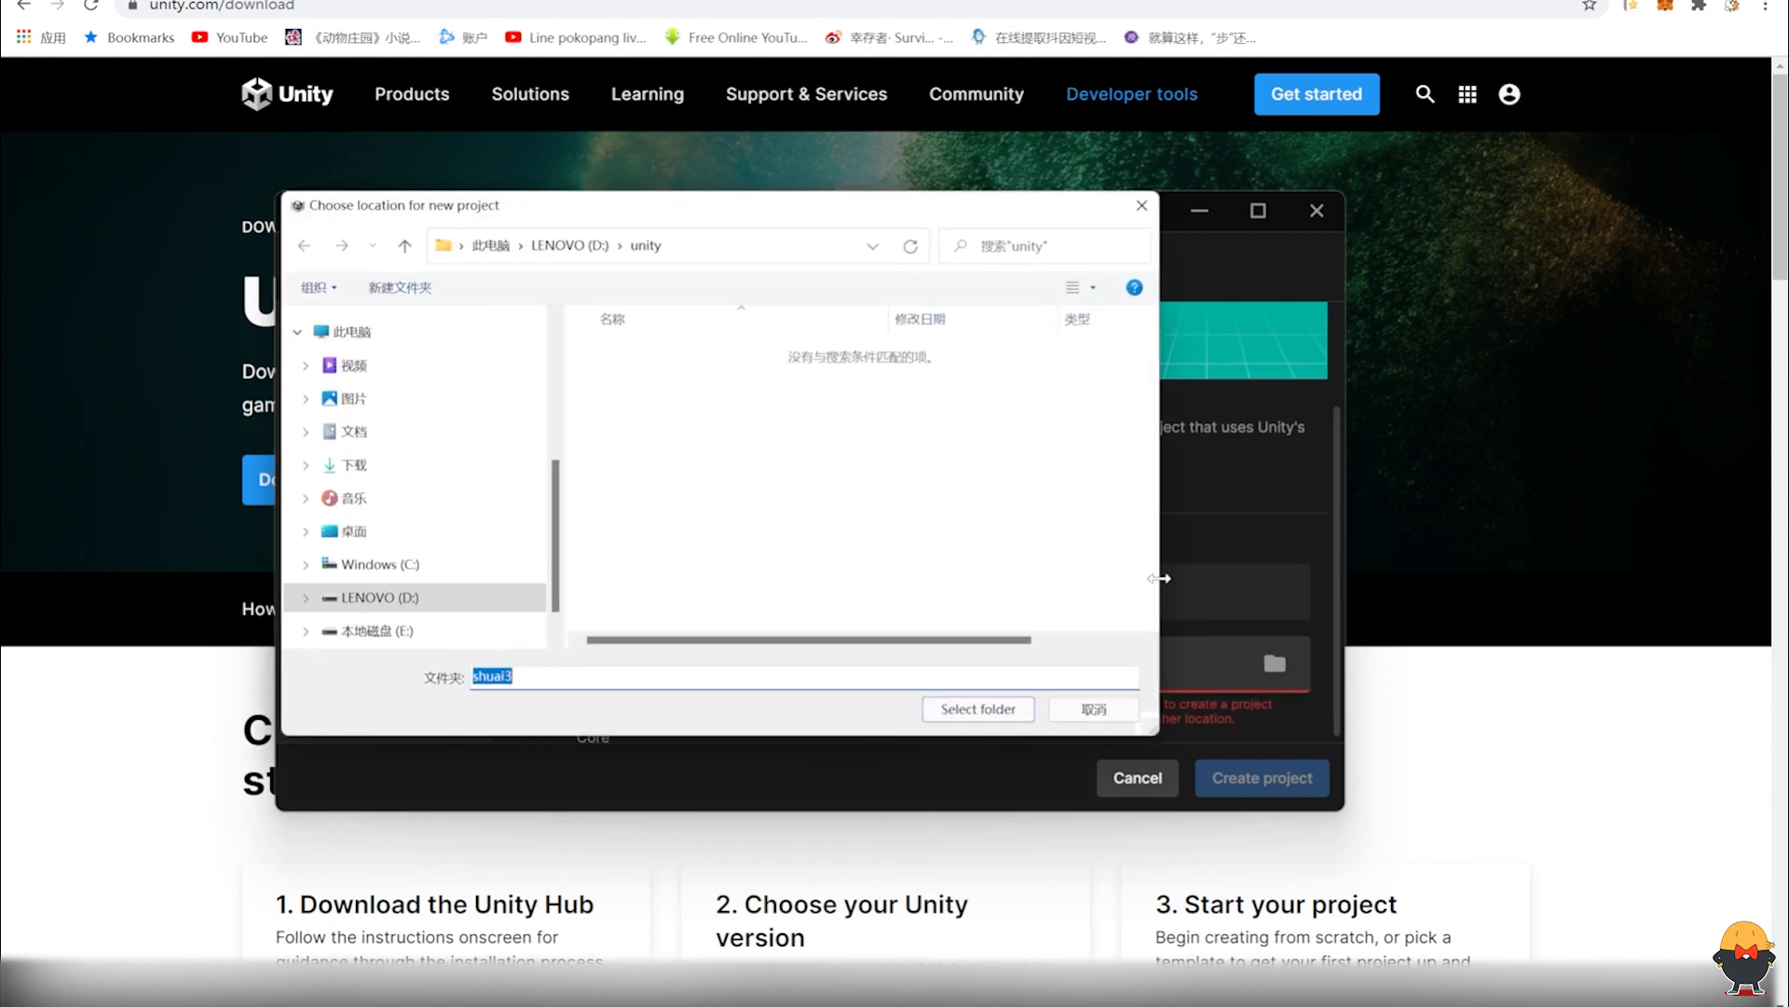
left_click(646, 245)
left_click(974, 709)
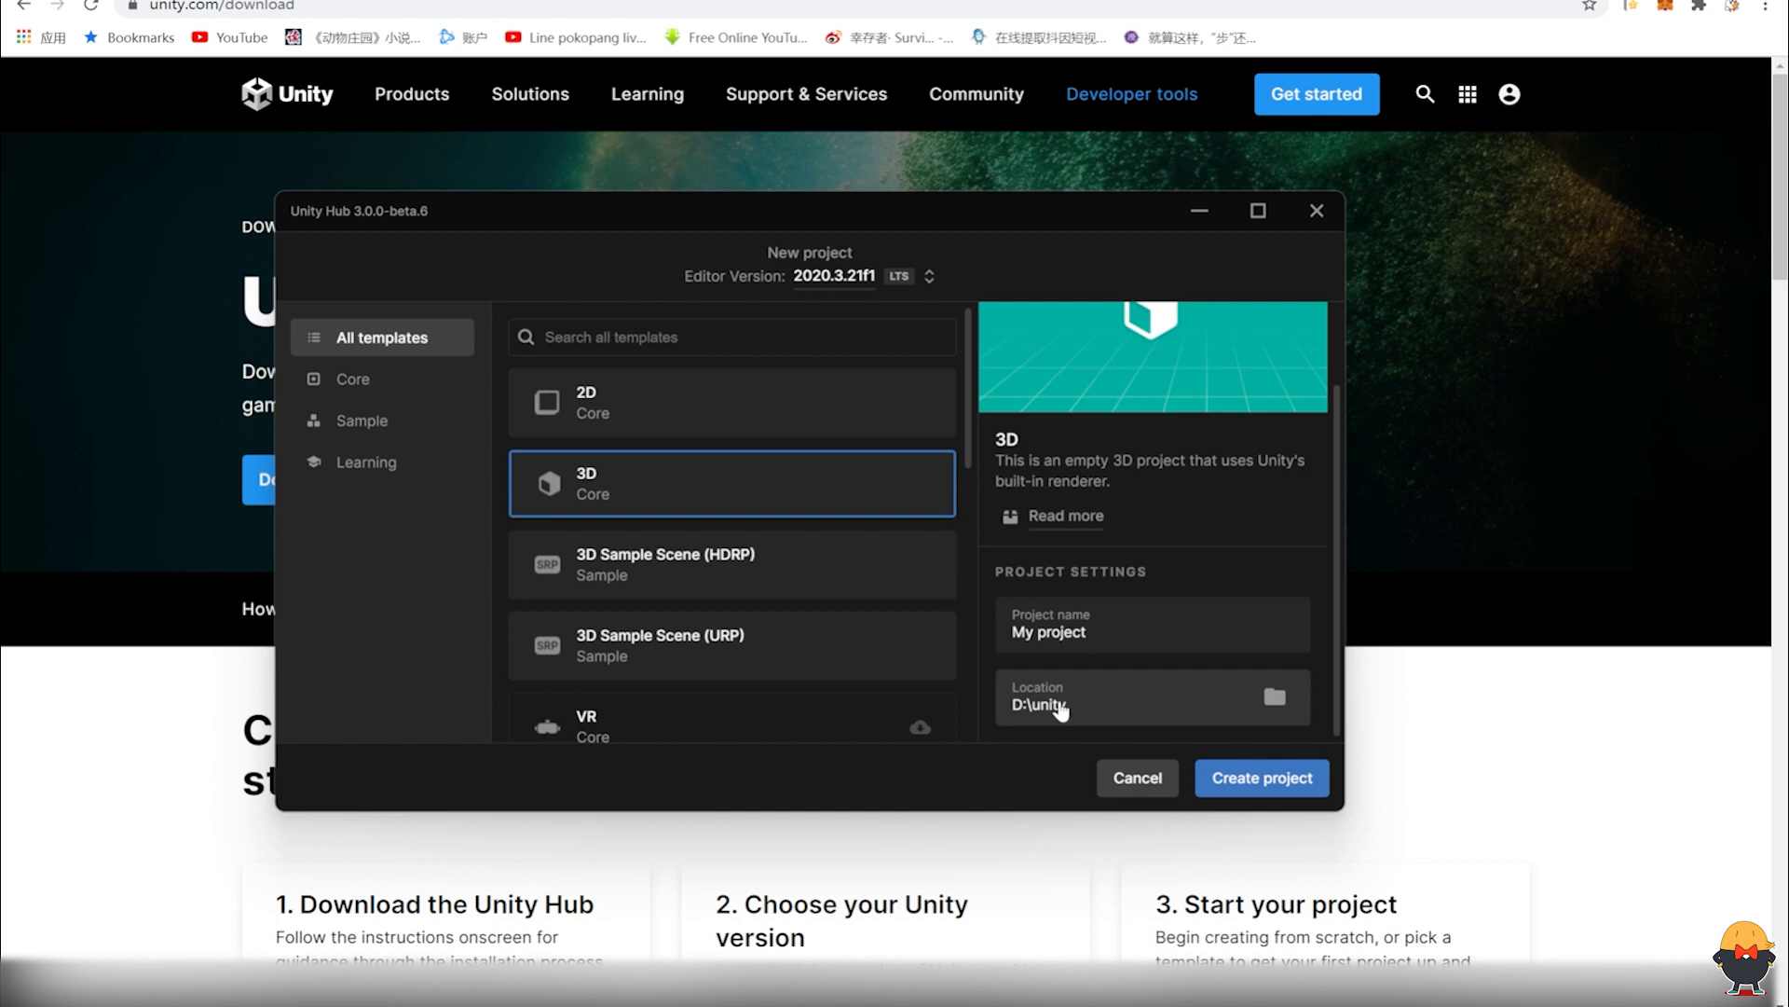
Step: Name the project nb and create it
triple_click(1091, 633)
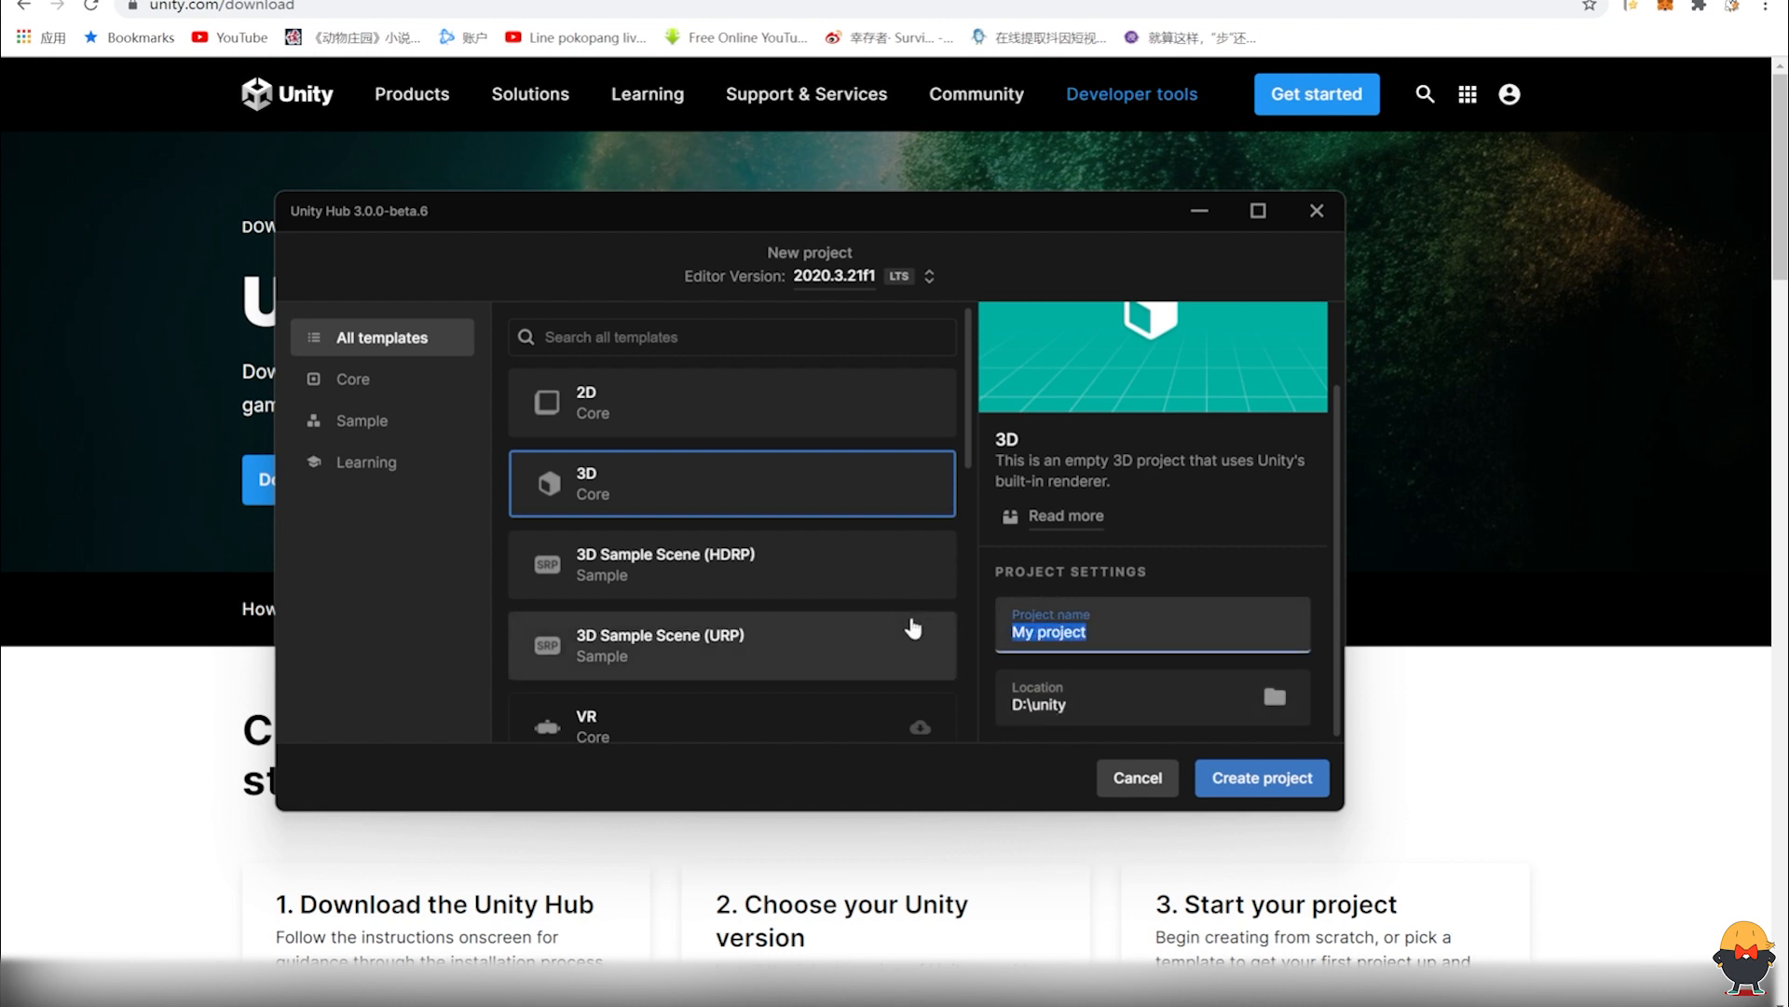
type("nb")
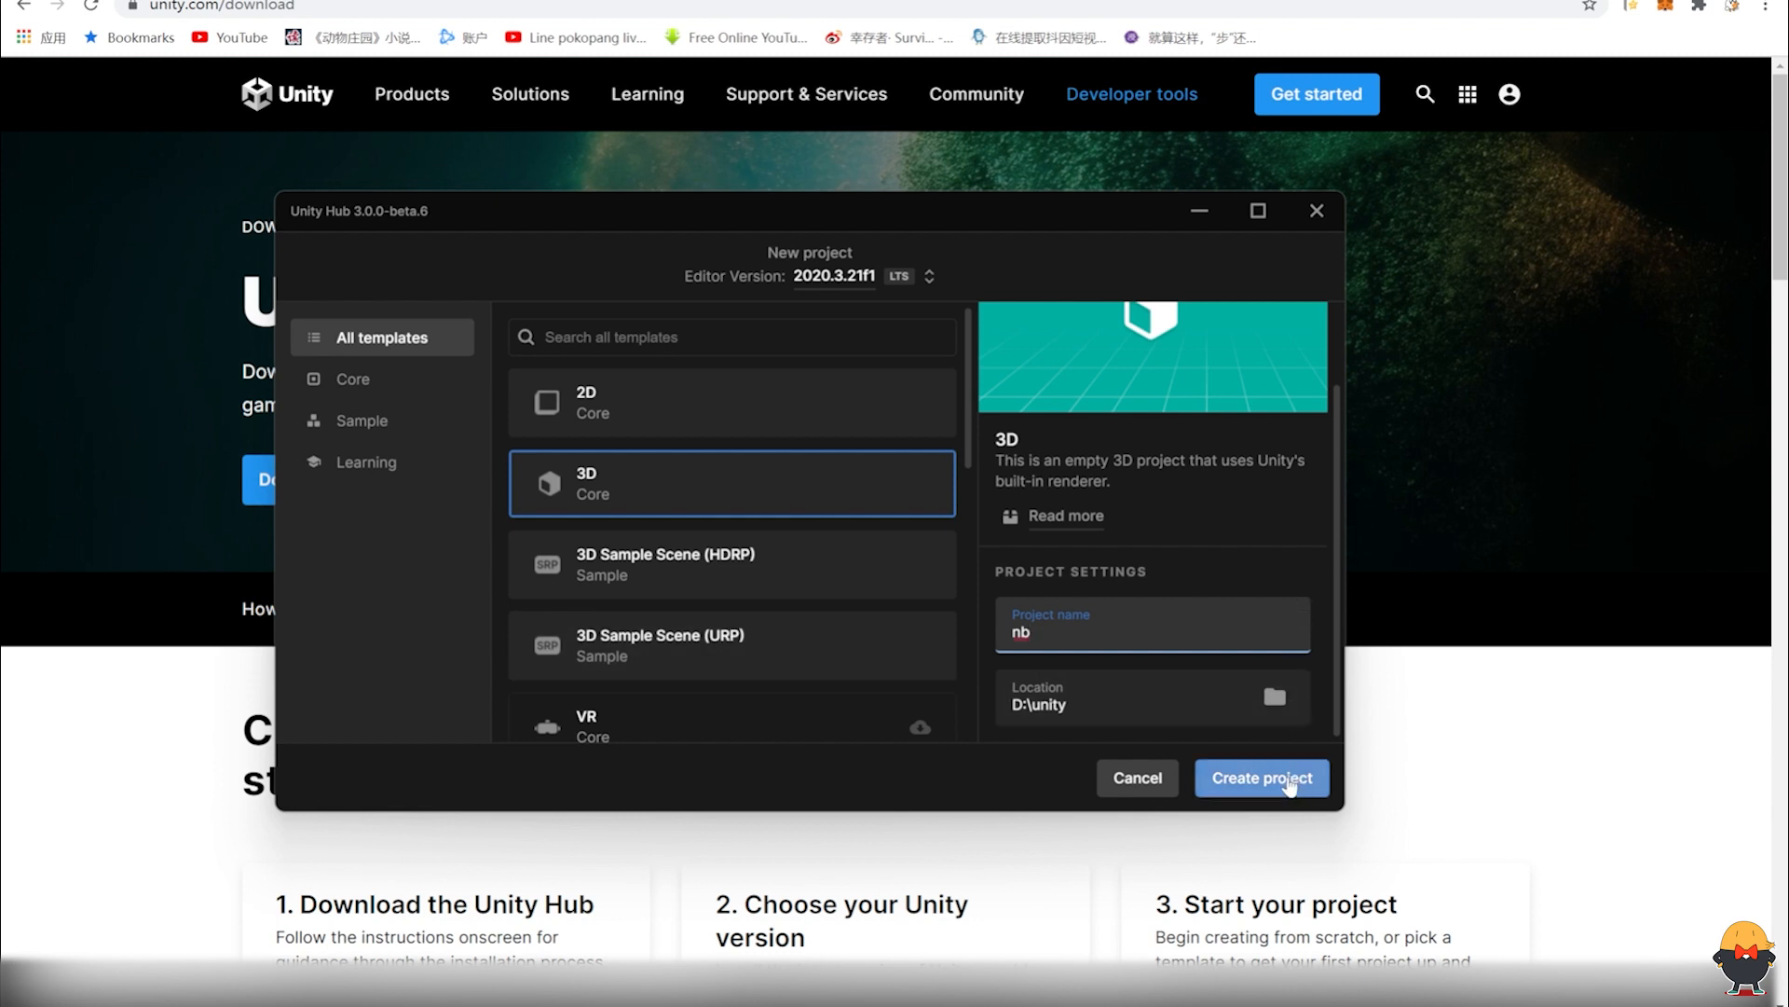
left_click(1254, 788)
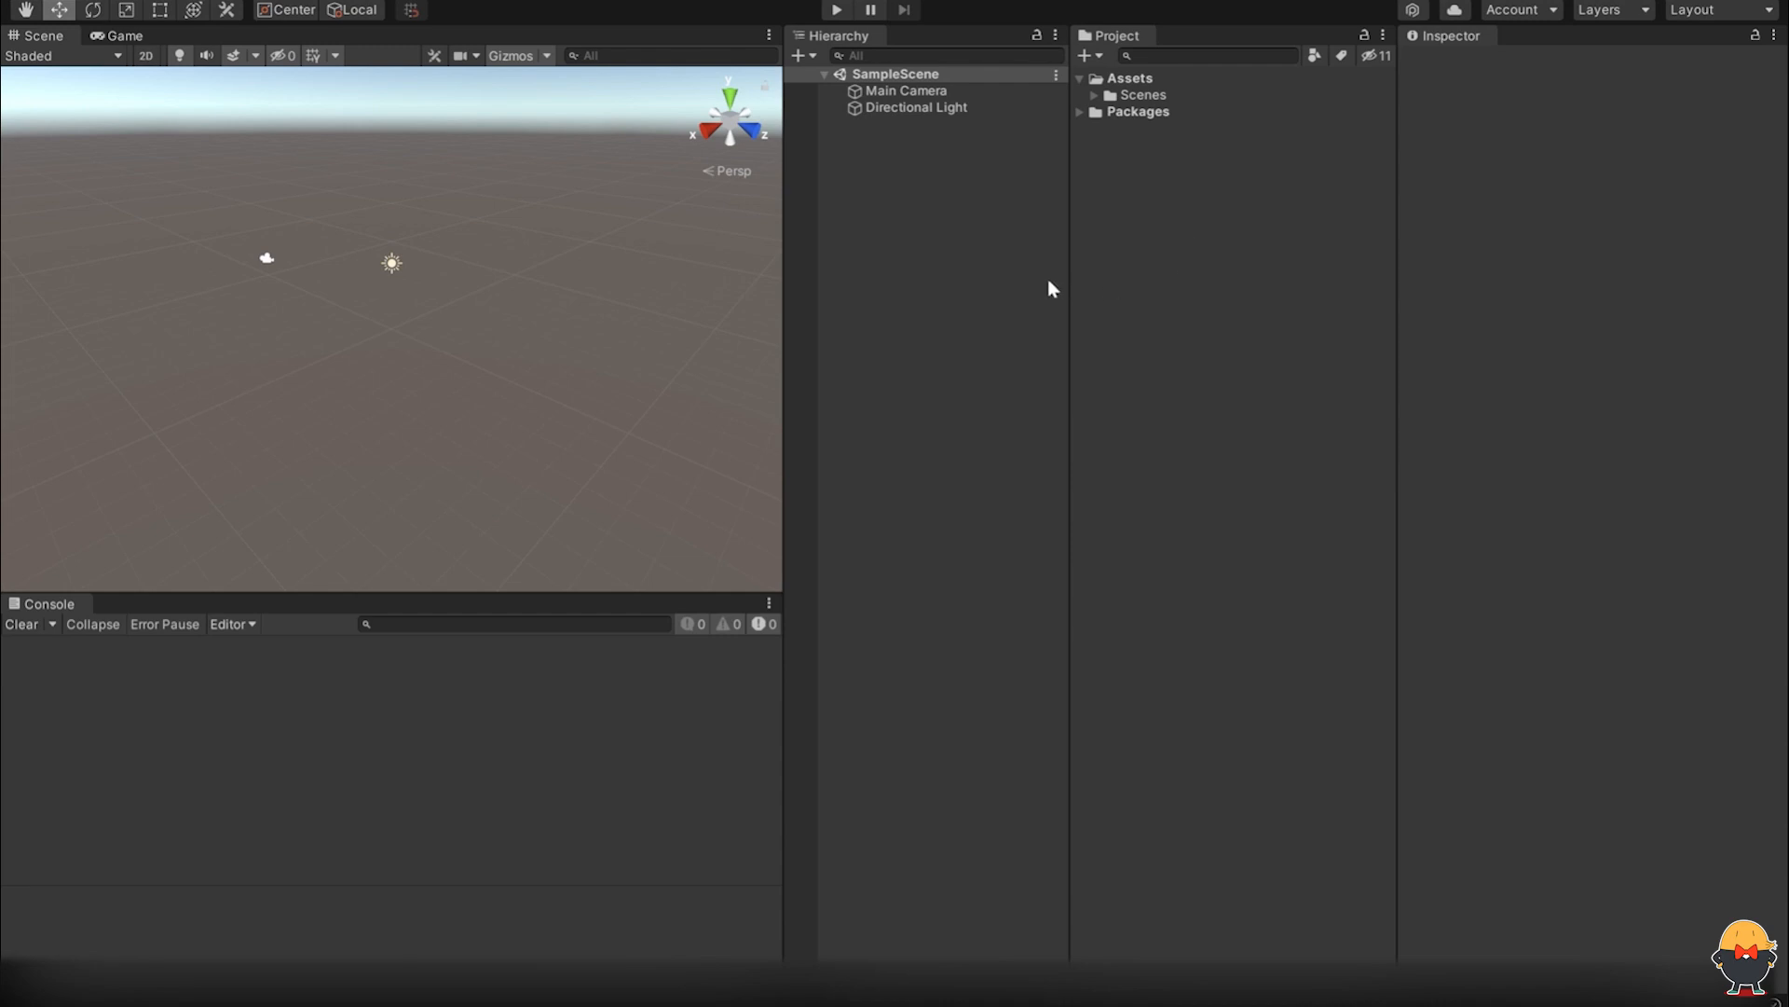
Step: Resize the editor panels to make the Hierarchy wider and the Project and Inspector panels narrower
left_click_drag(1397, 191, 1485, 196)
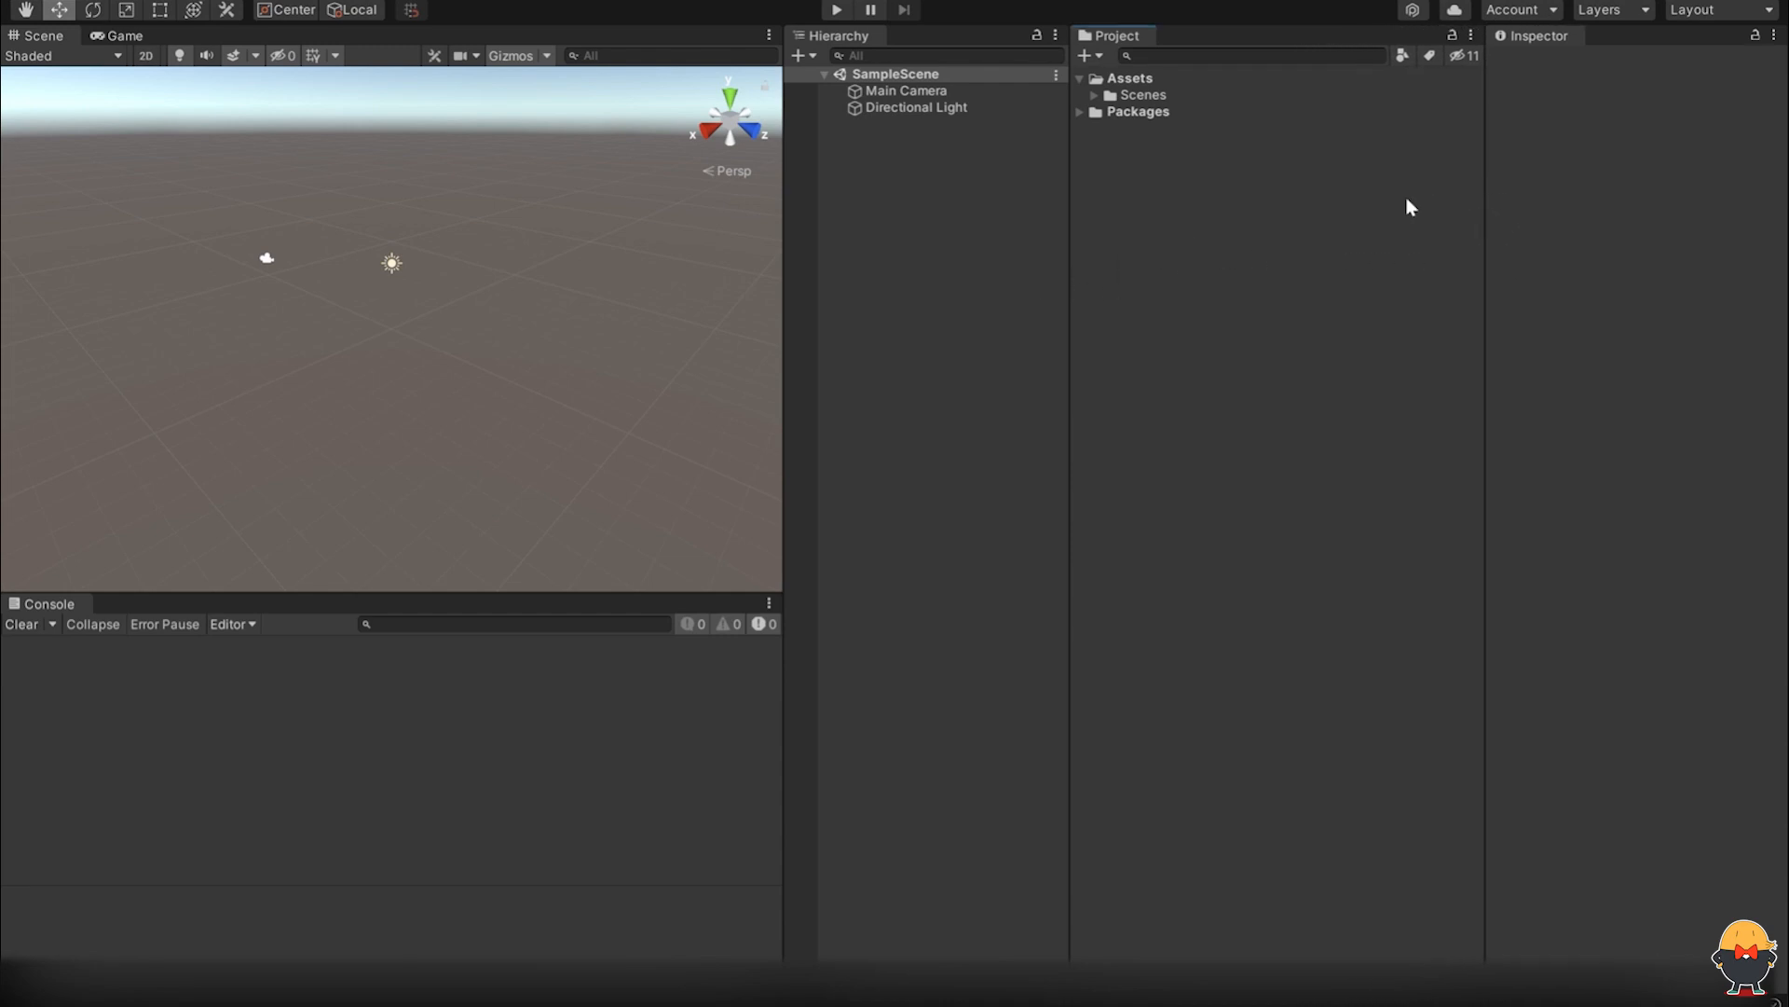
left_click_drag(1069, 252, 1257, 257)
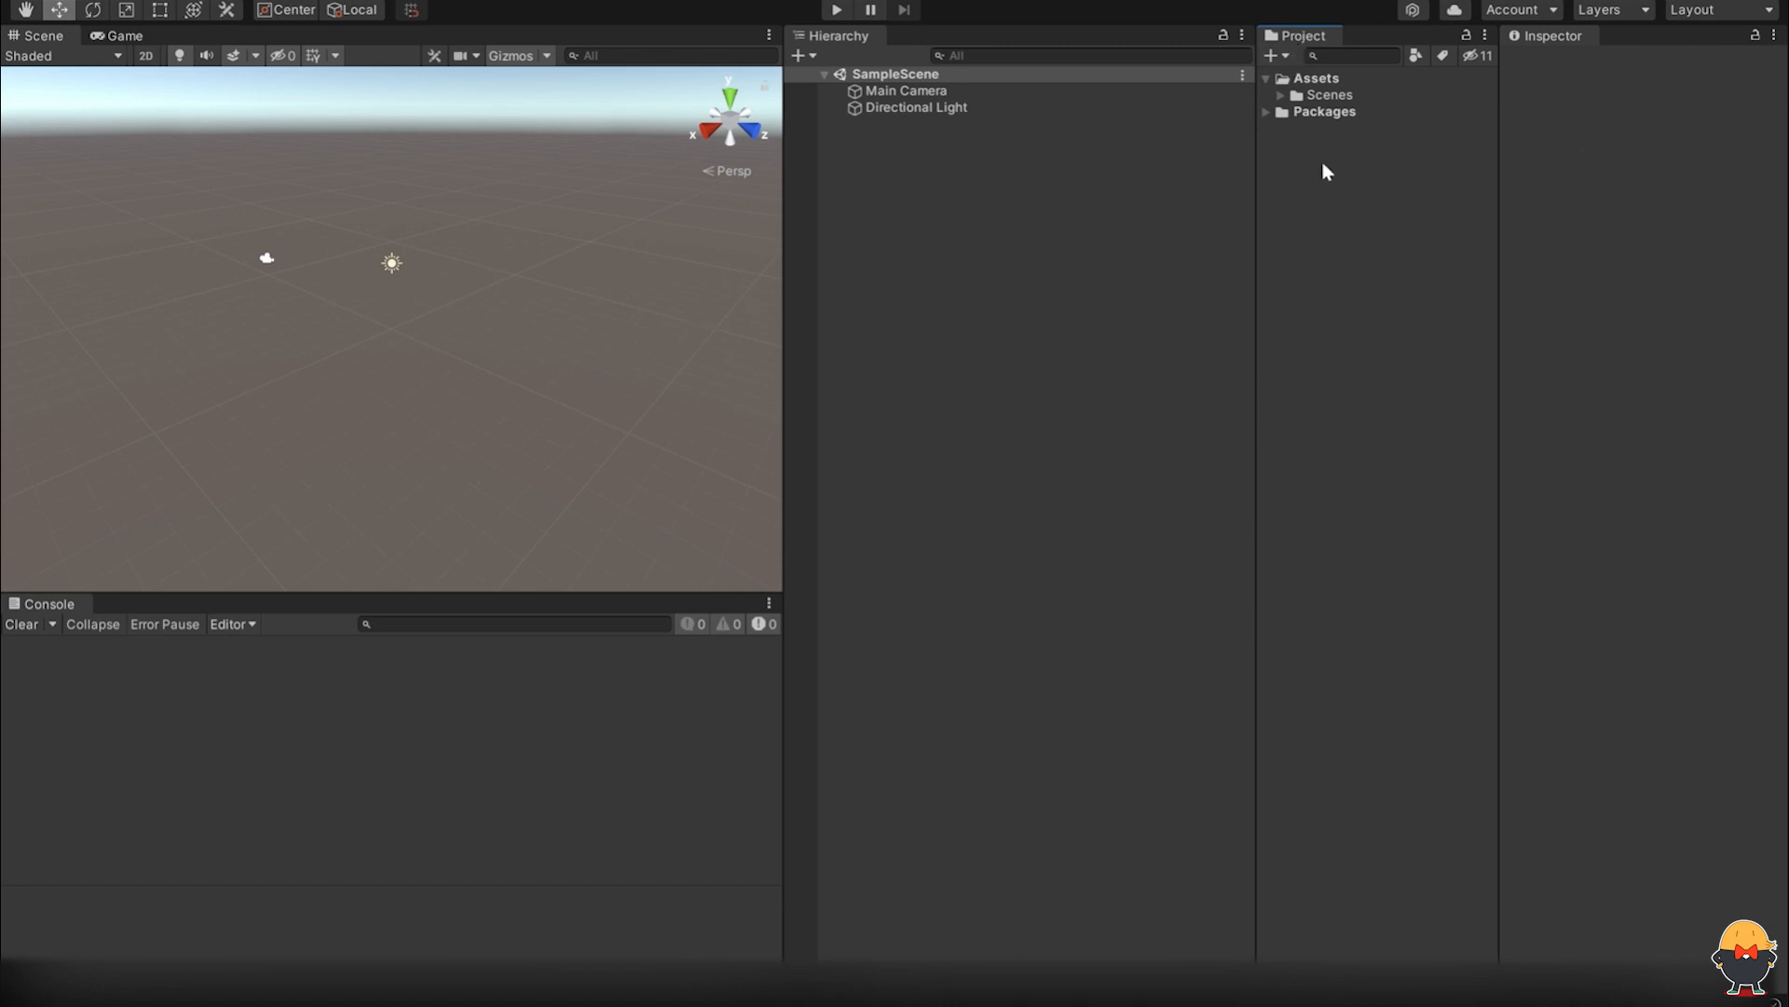
Step: Switch to File Explorer and examine the nb project folder in D:\unity, including its Assets subfolder
left_click(652, 984)
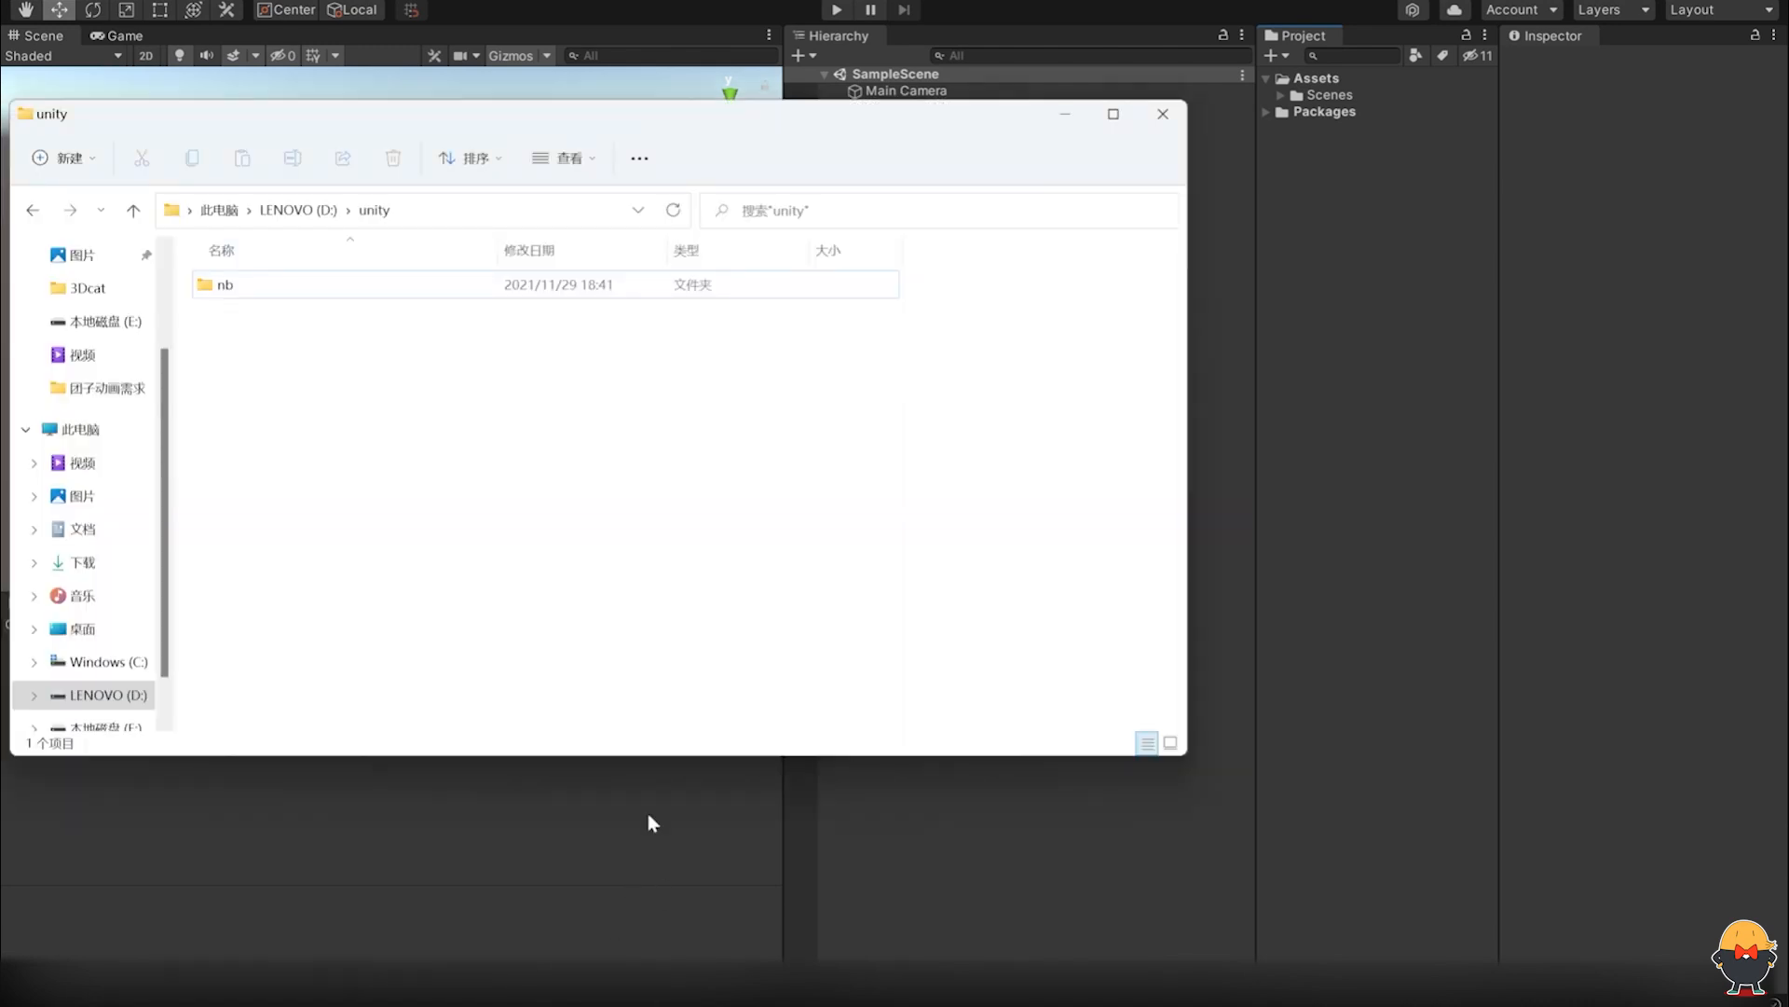
left_click_drag(396, 128, 446, 162)
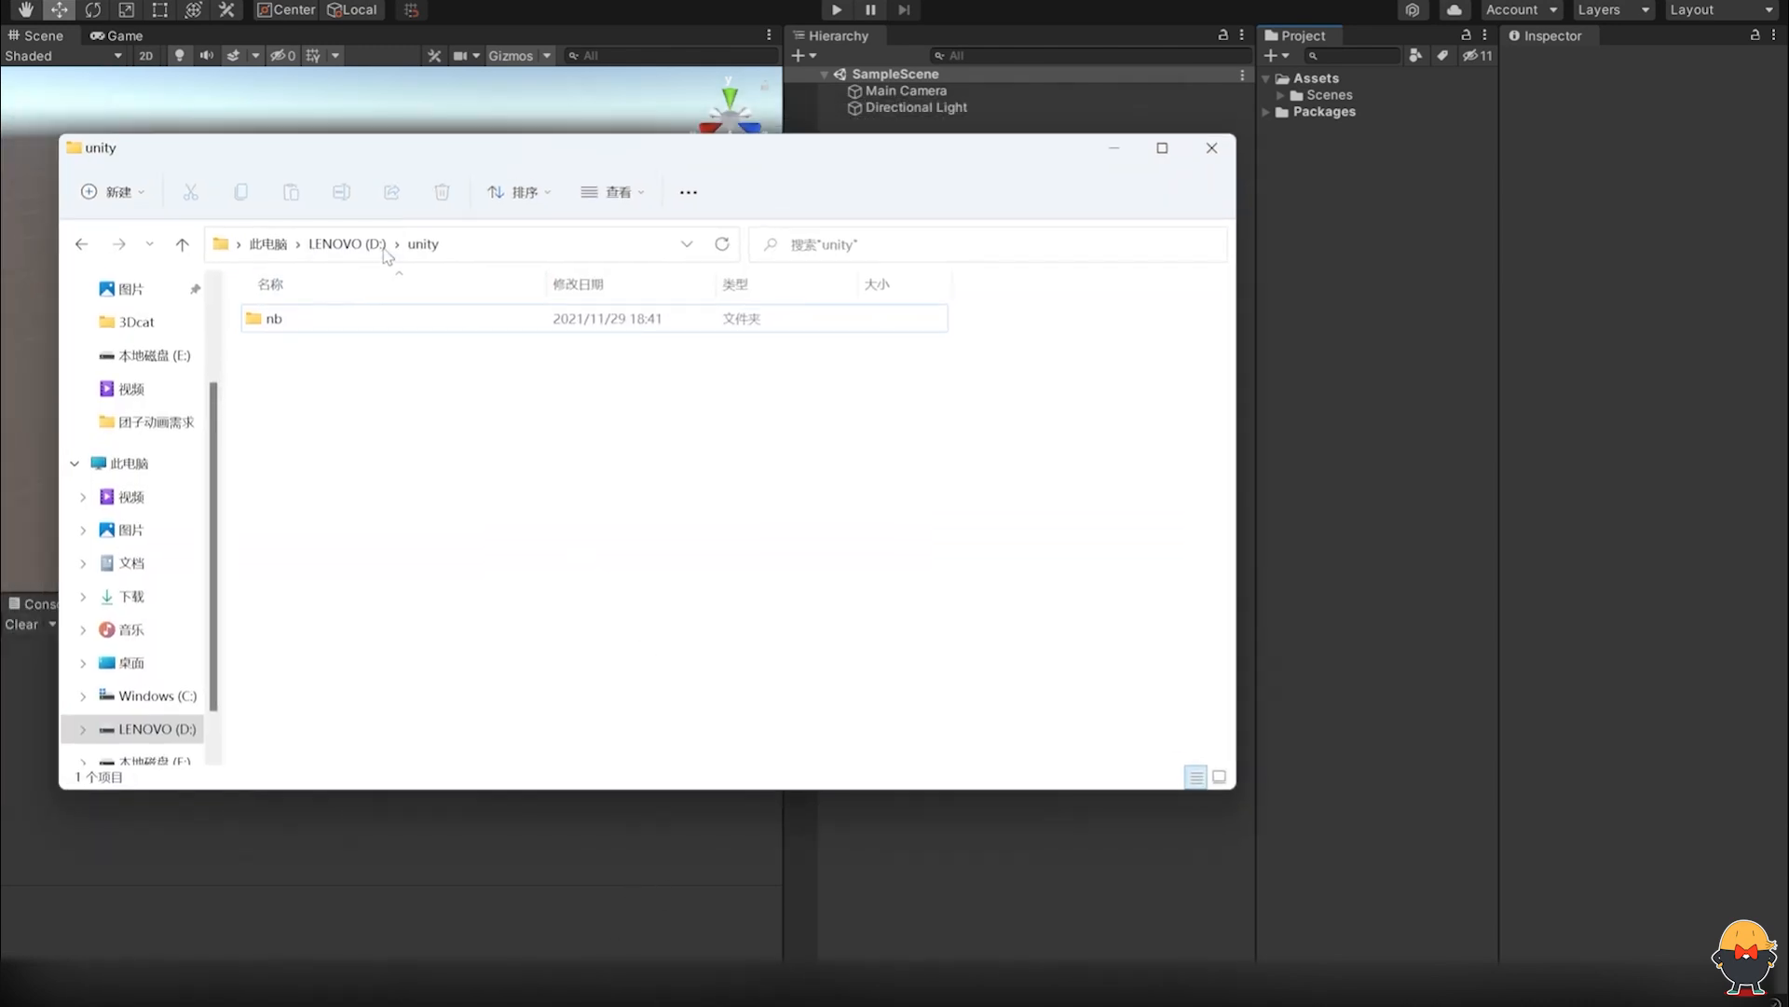
left_click(280, 319)
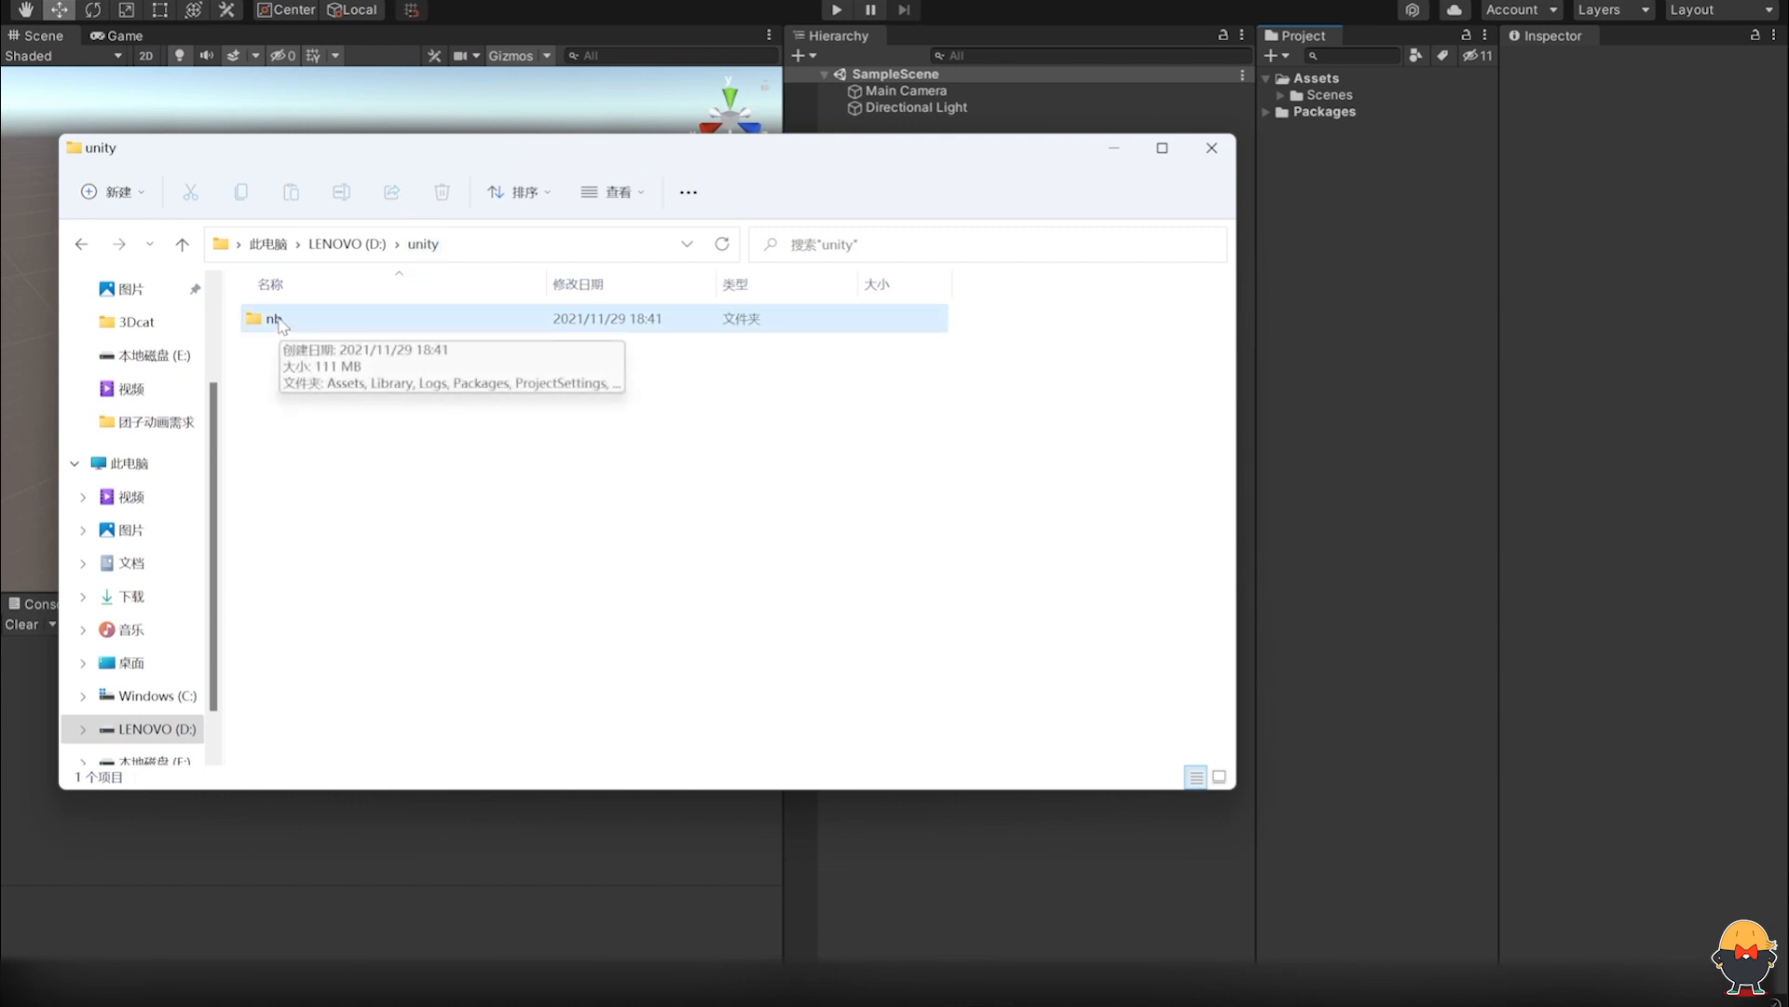
left_click(350, 355)
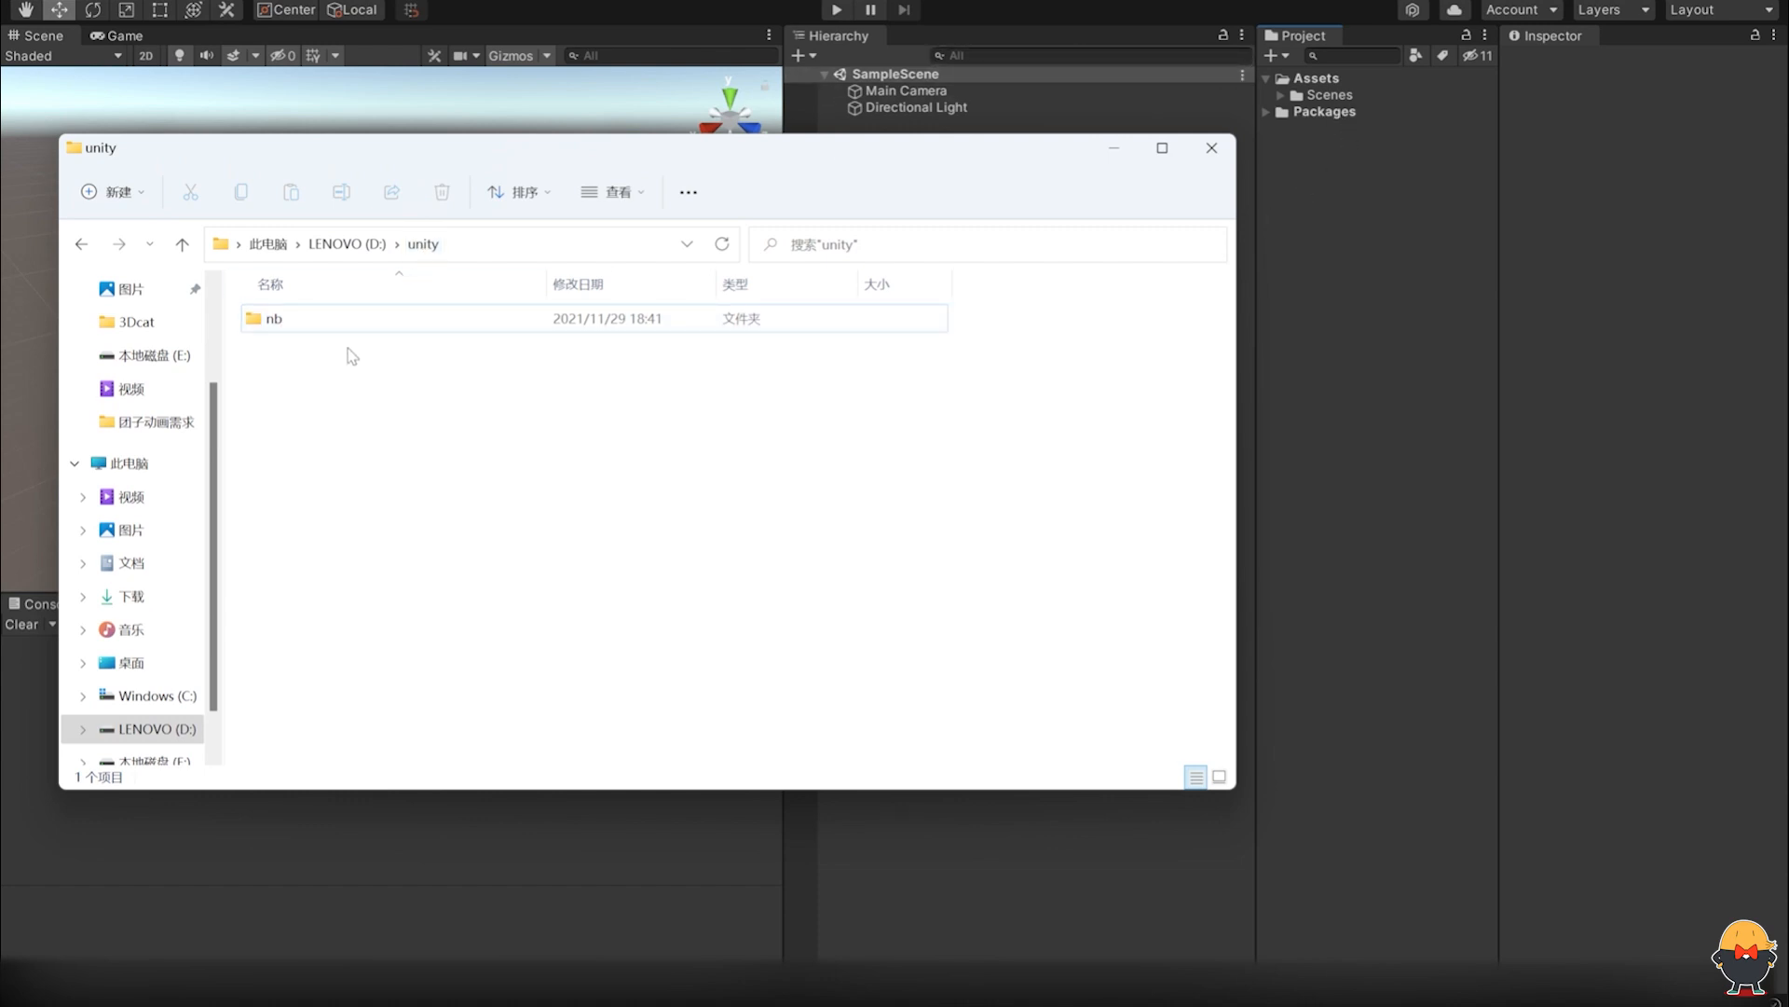
double_click(304, 320)
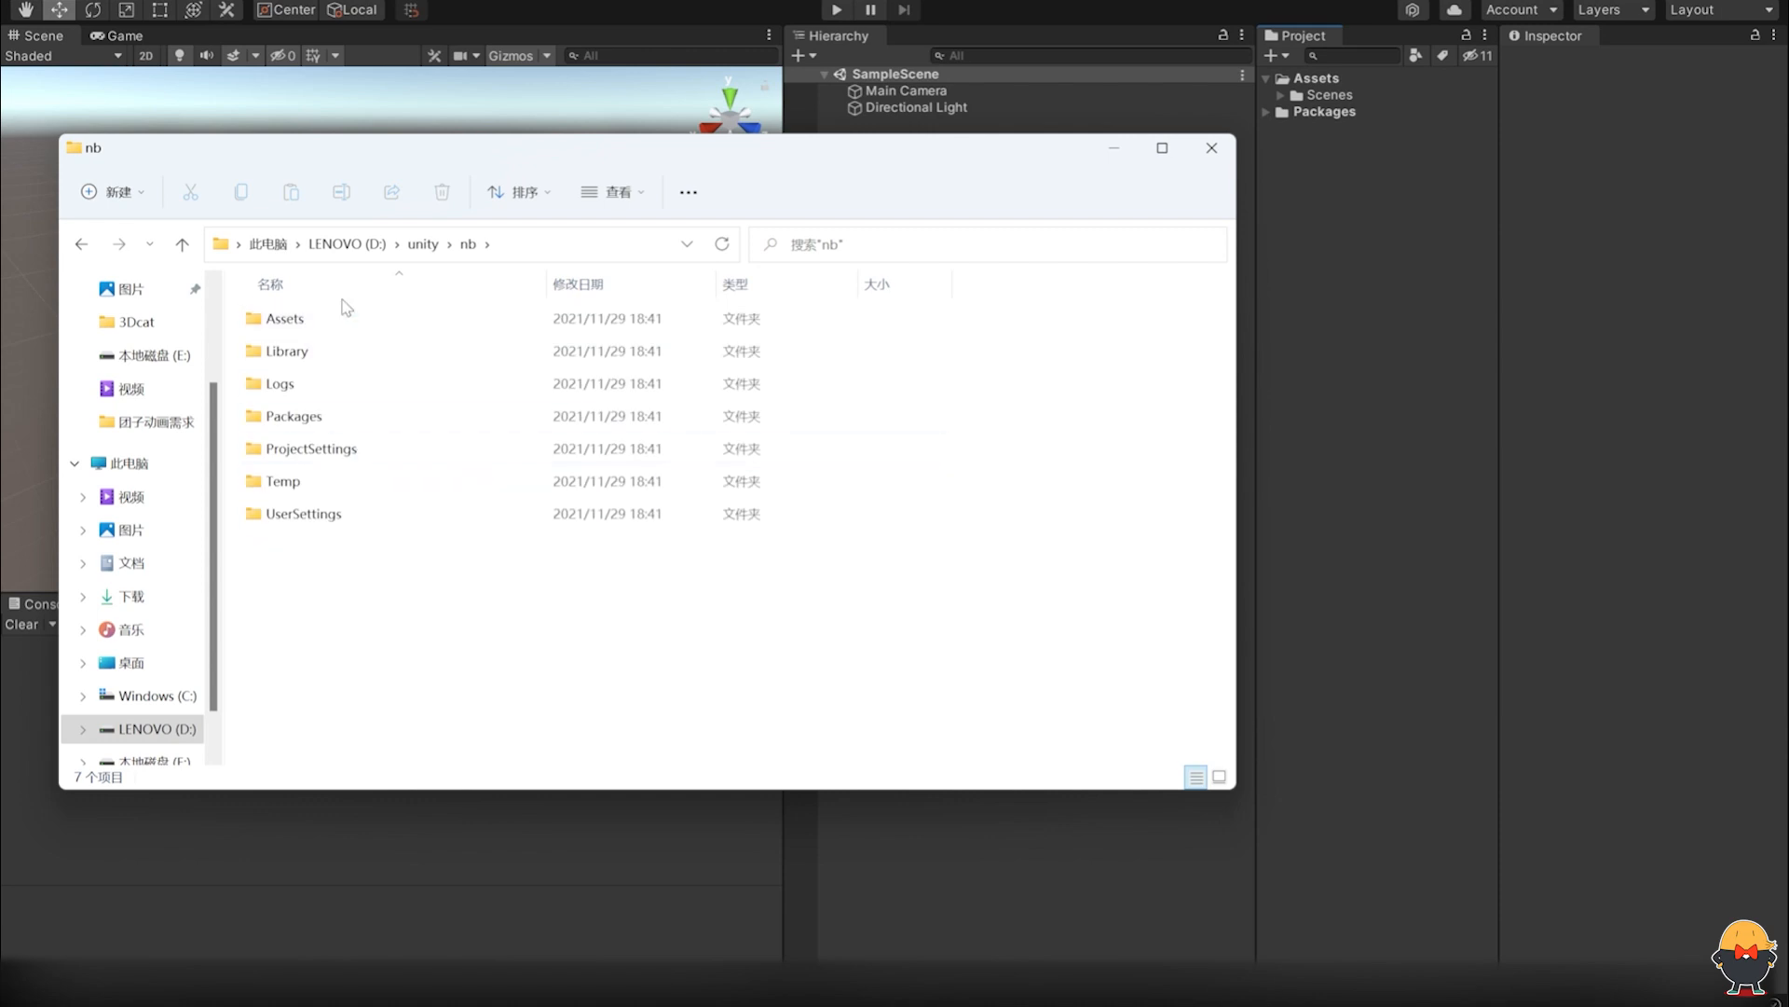
double_click(395, 318)
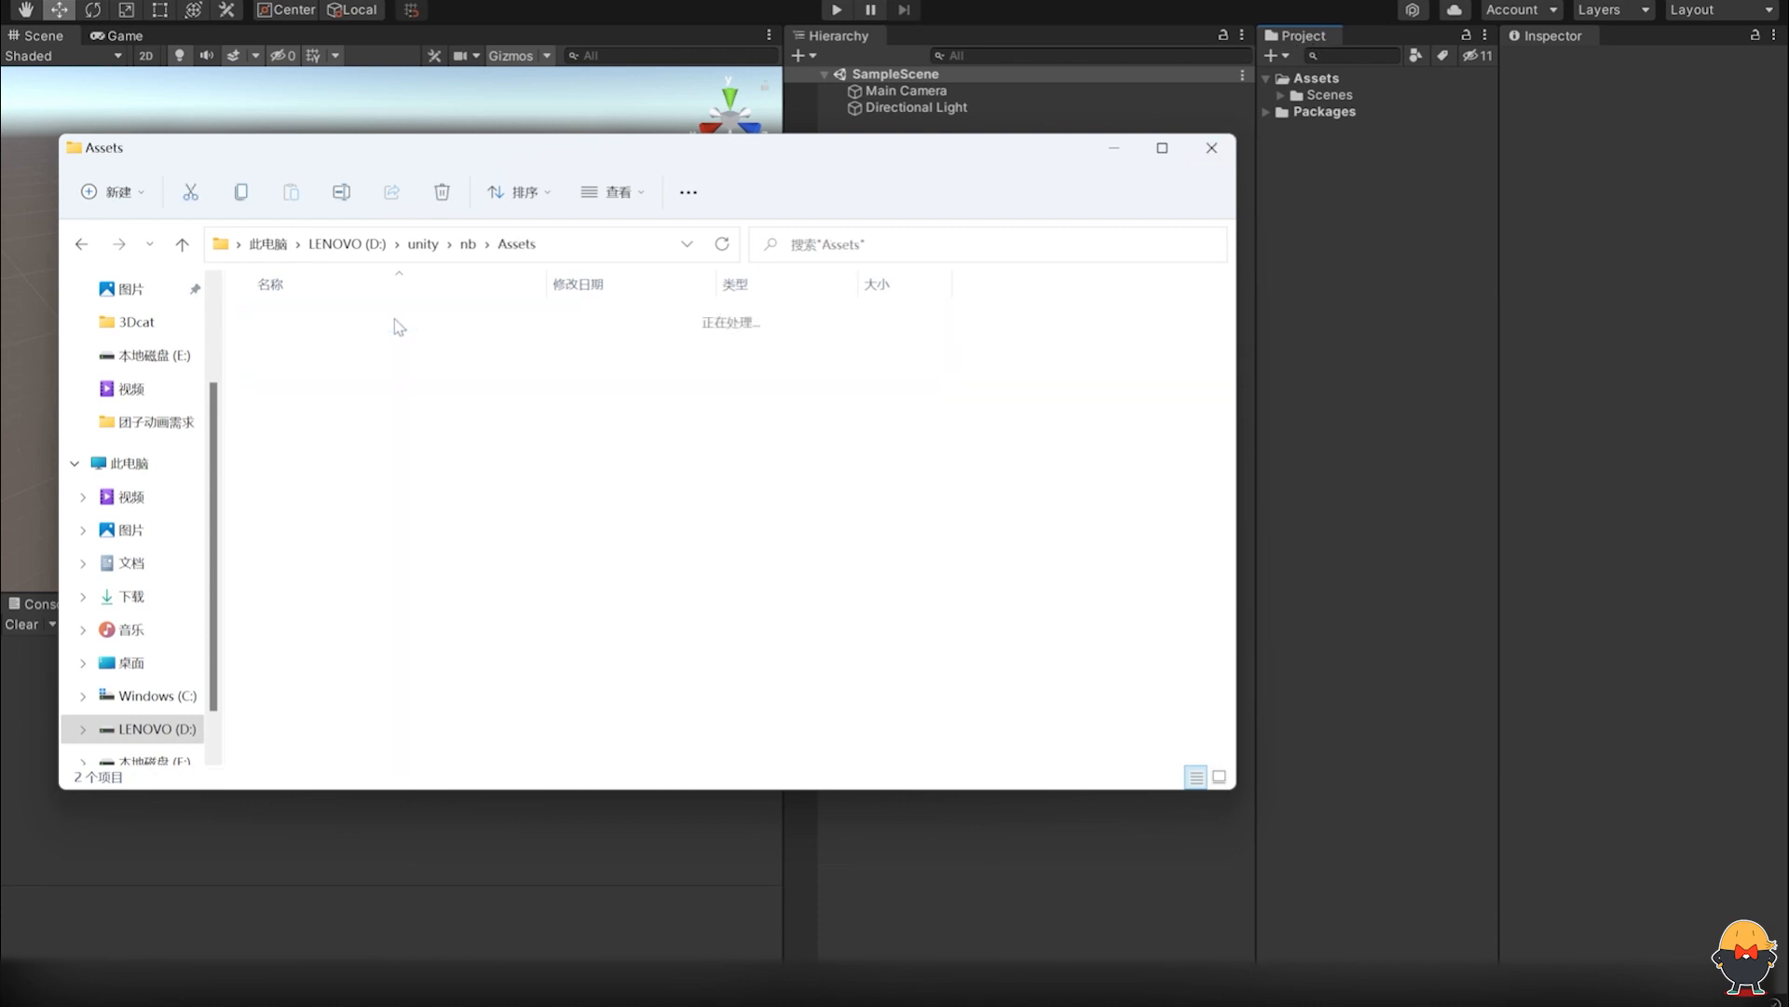
left_click(468, 243)
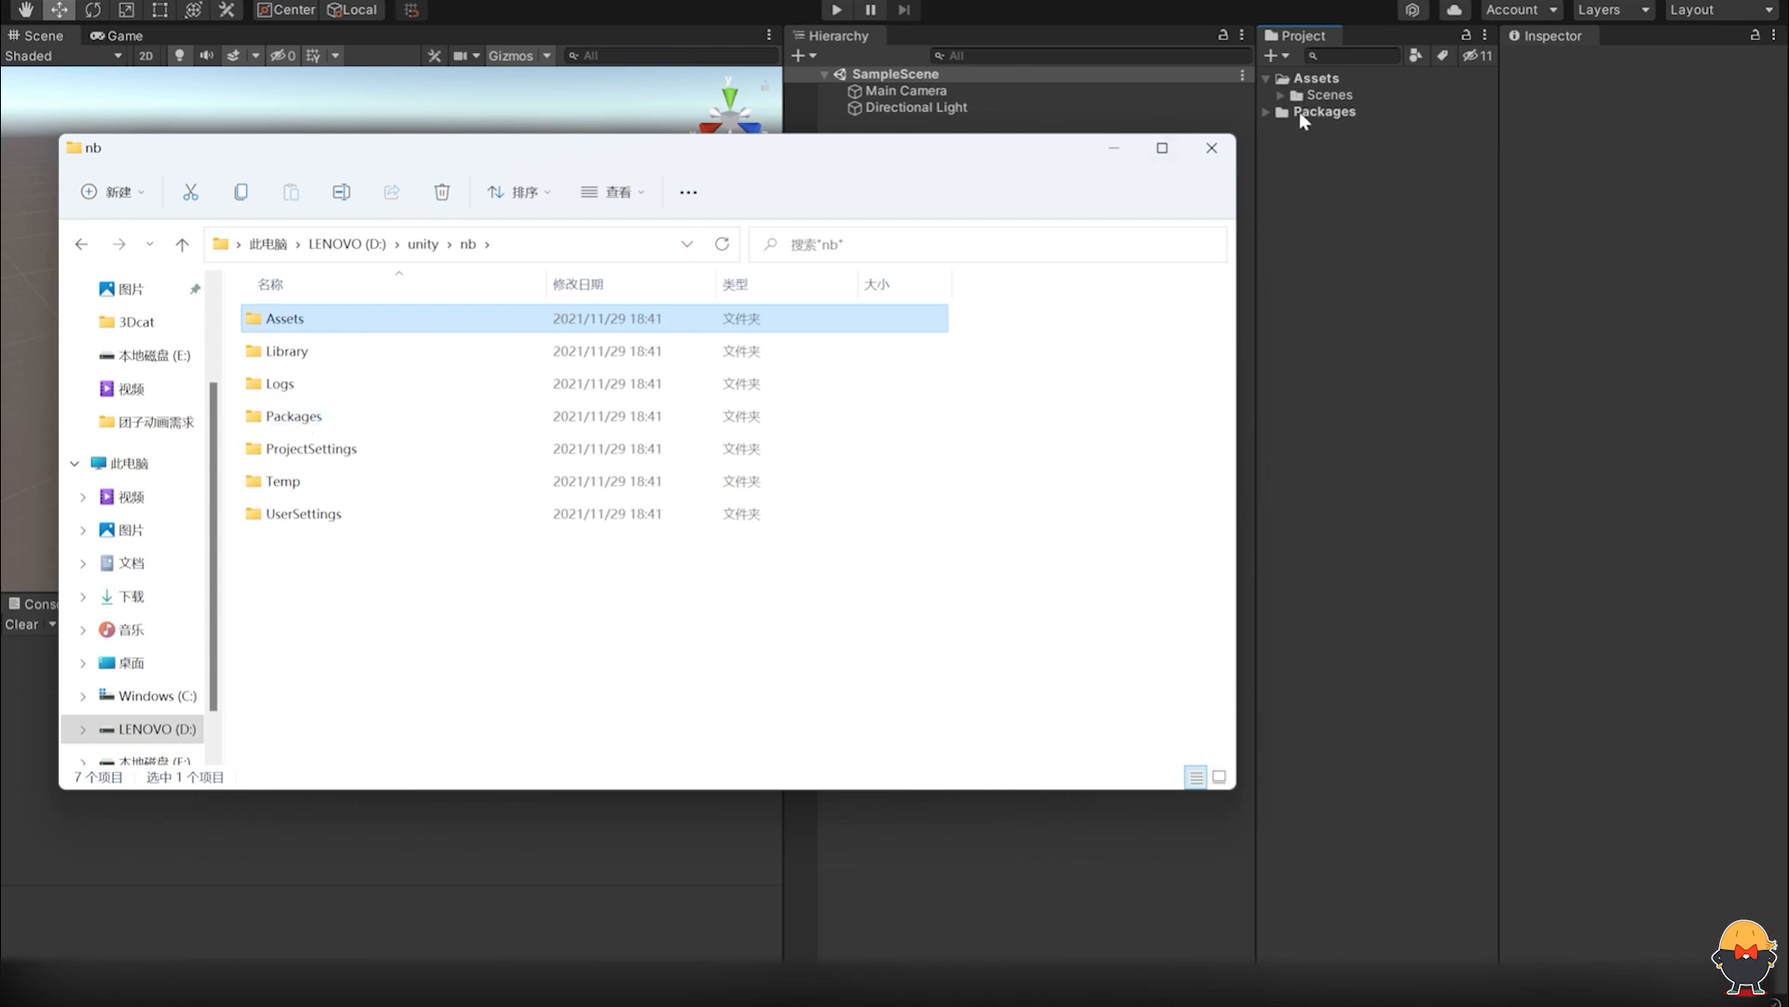
Step: Expand the Scenes folder in the Unity project's assets and compare the project structure with the nb folder in File Explorer
left_click(1278, 95)
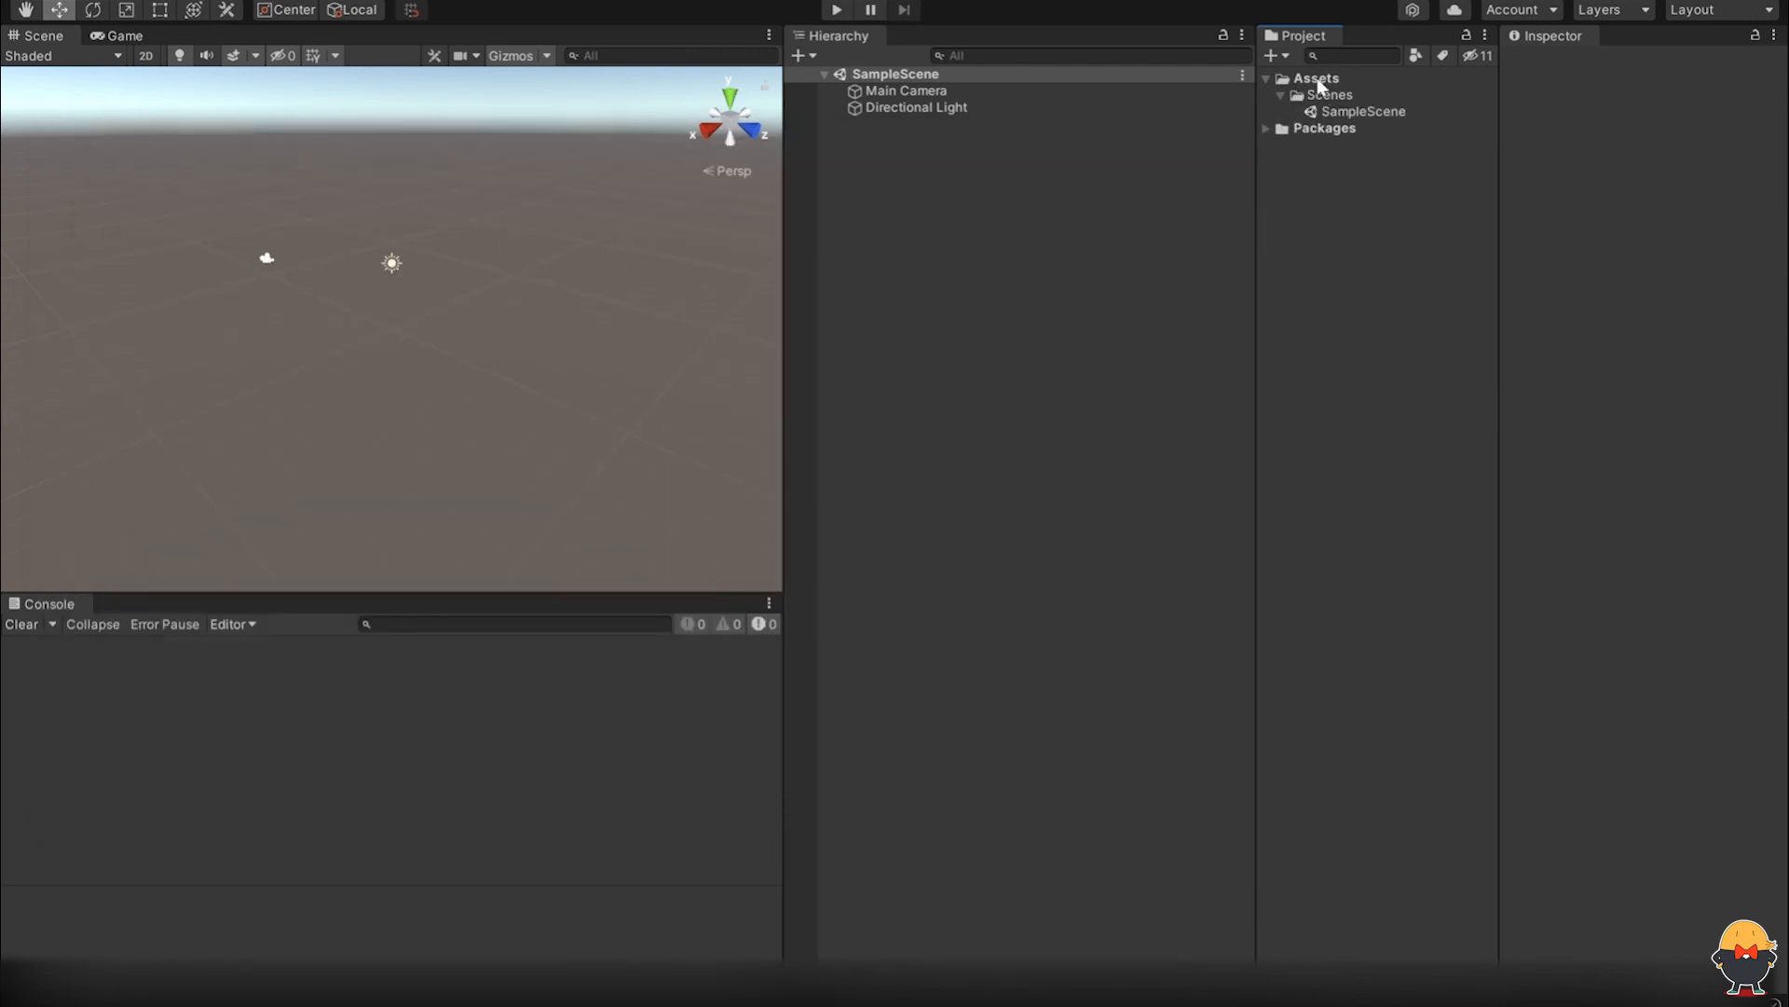
key("alt+Tab")
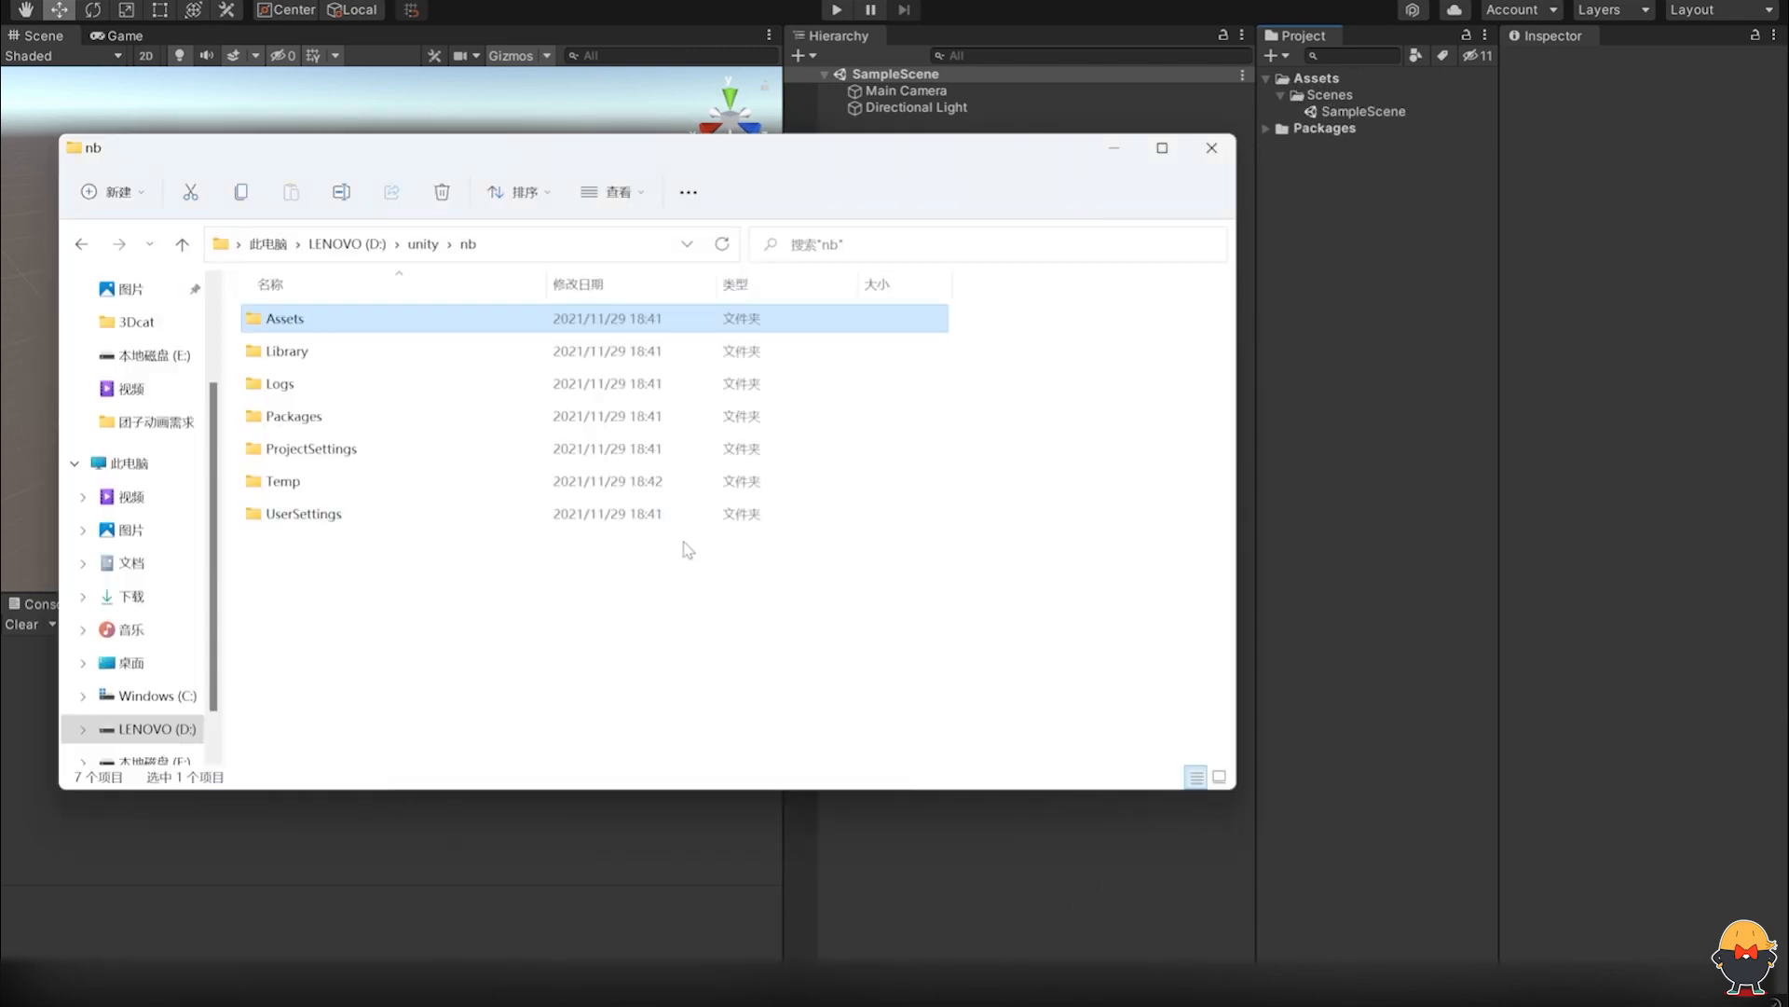
left_click_drag(975, 170, 967, 282)
left_click(830, 160)
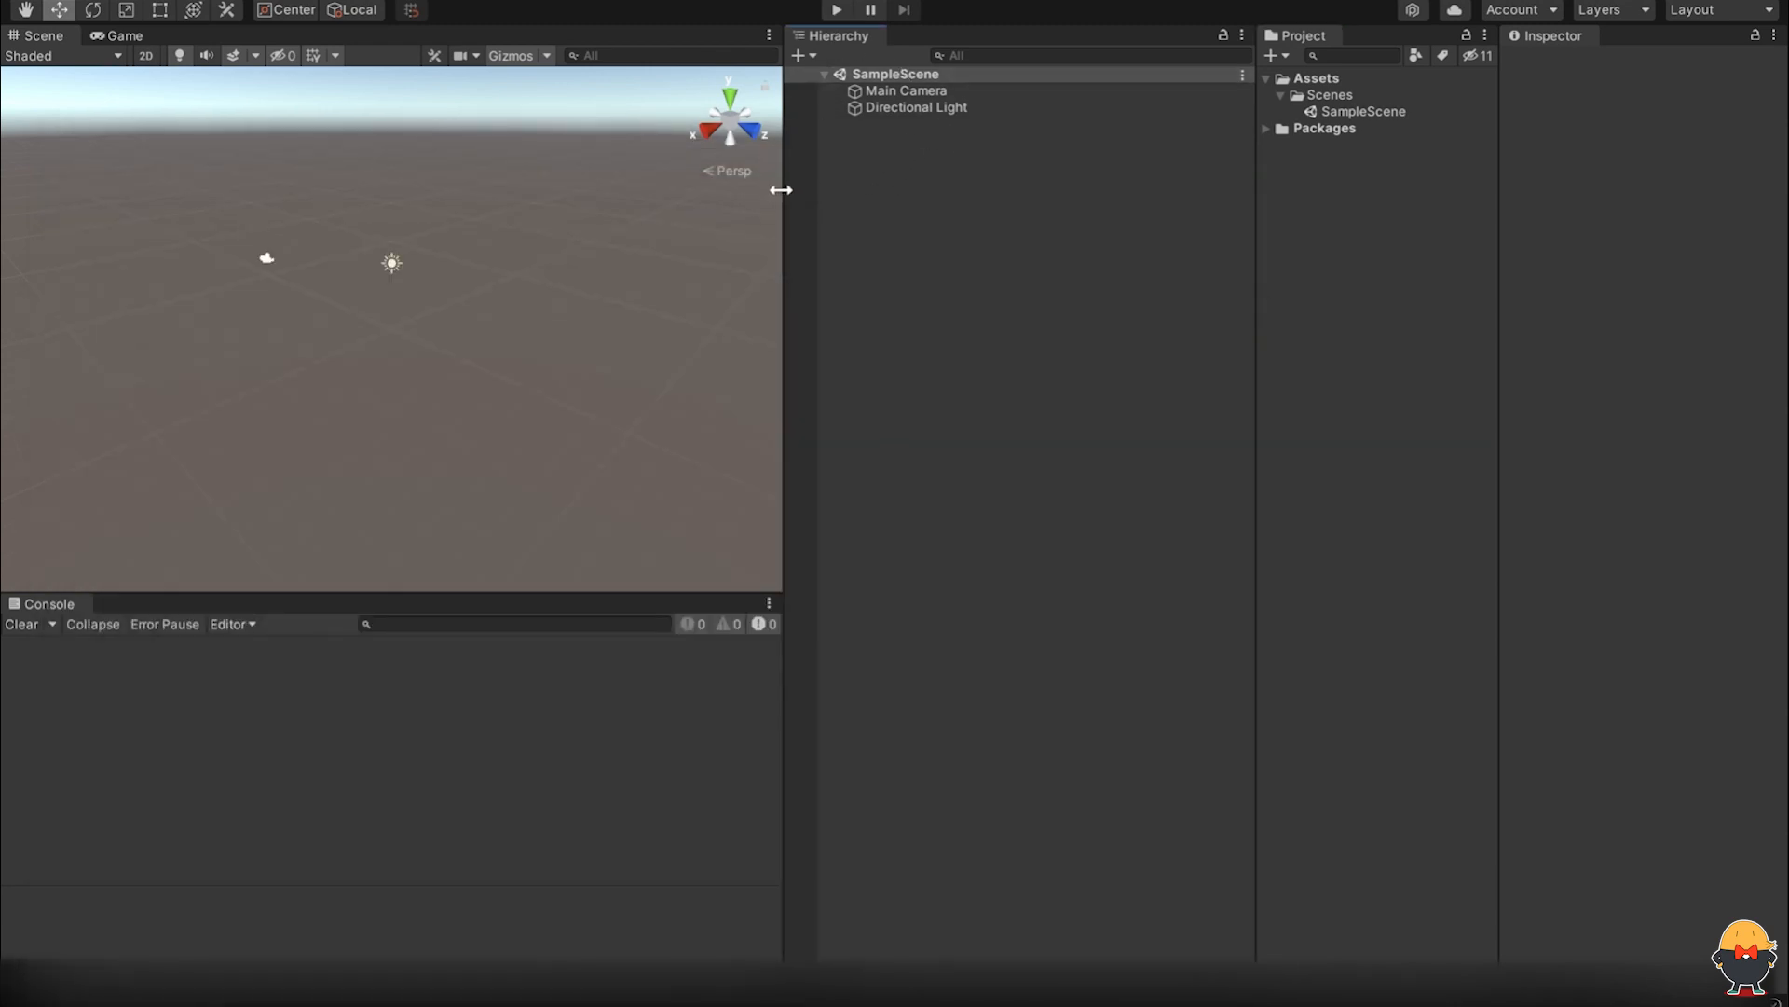
Step: Widen the Scene view and inspect the SampleScene asset, then clear the selection
left_click_drag(783, 187, 930, 195)
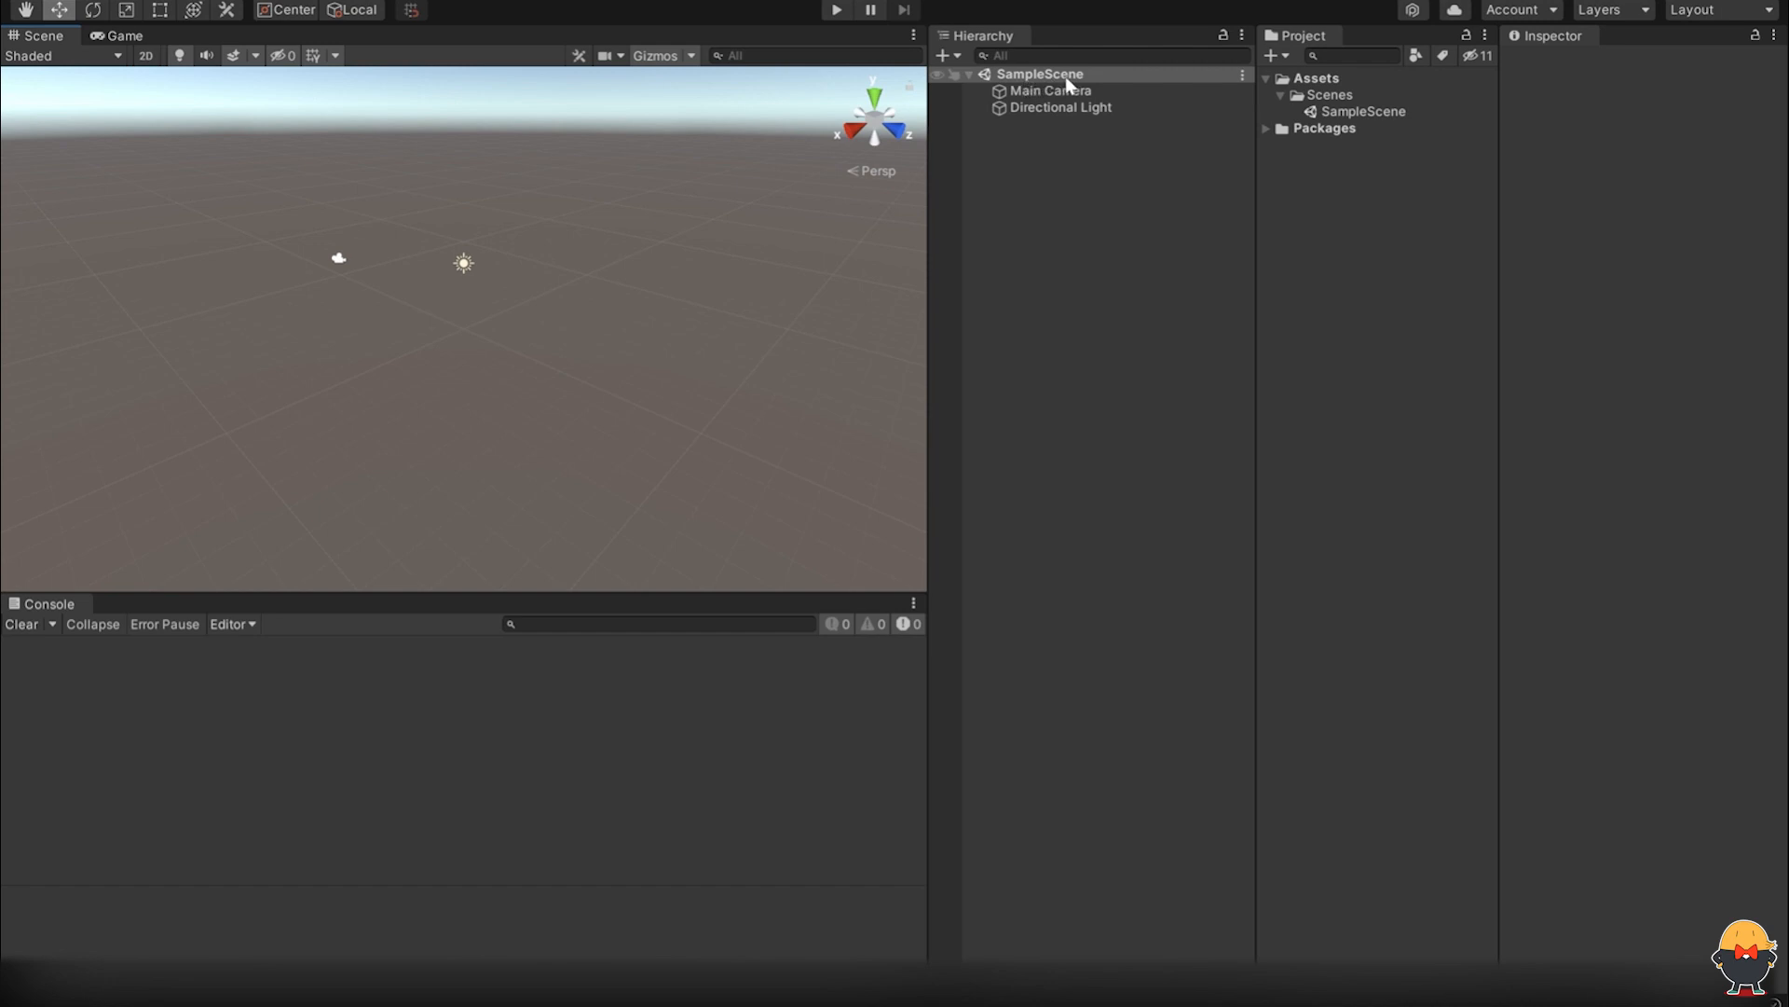
left_click(1362, 113)
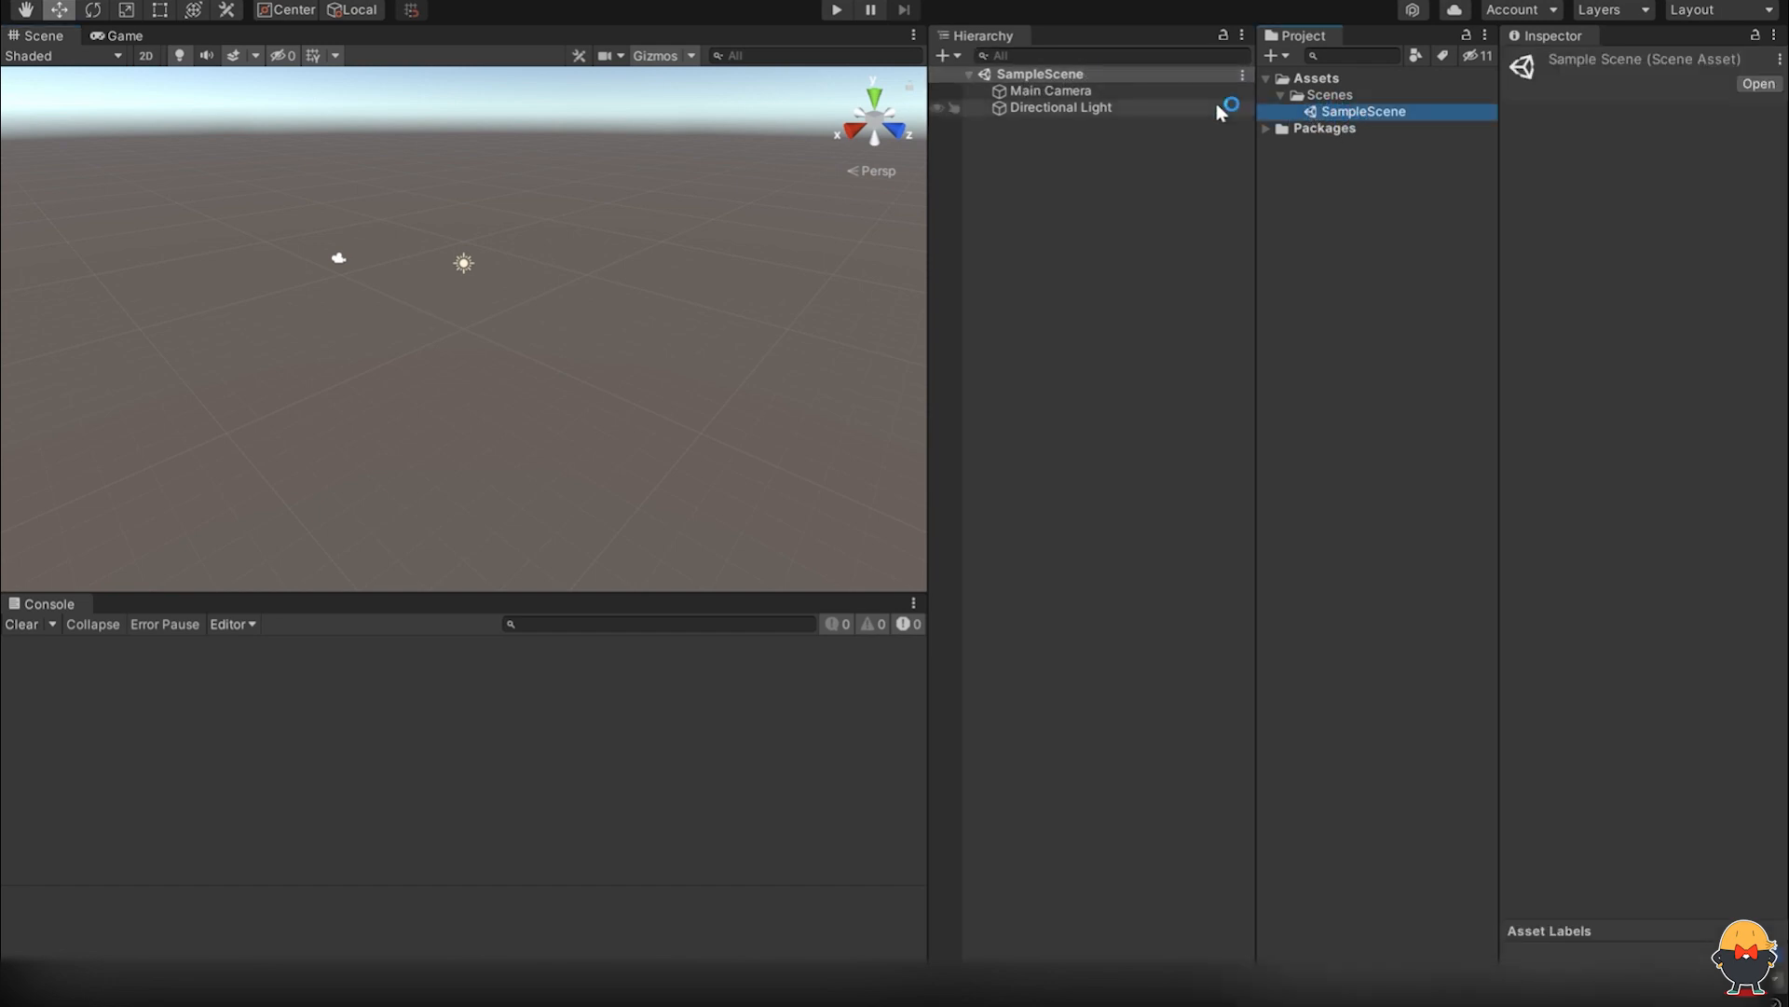
left_click(603, 393)
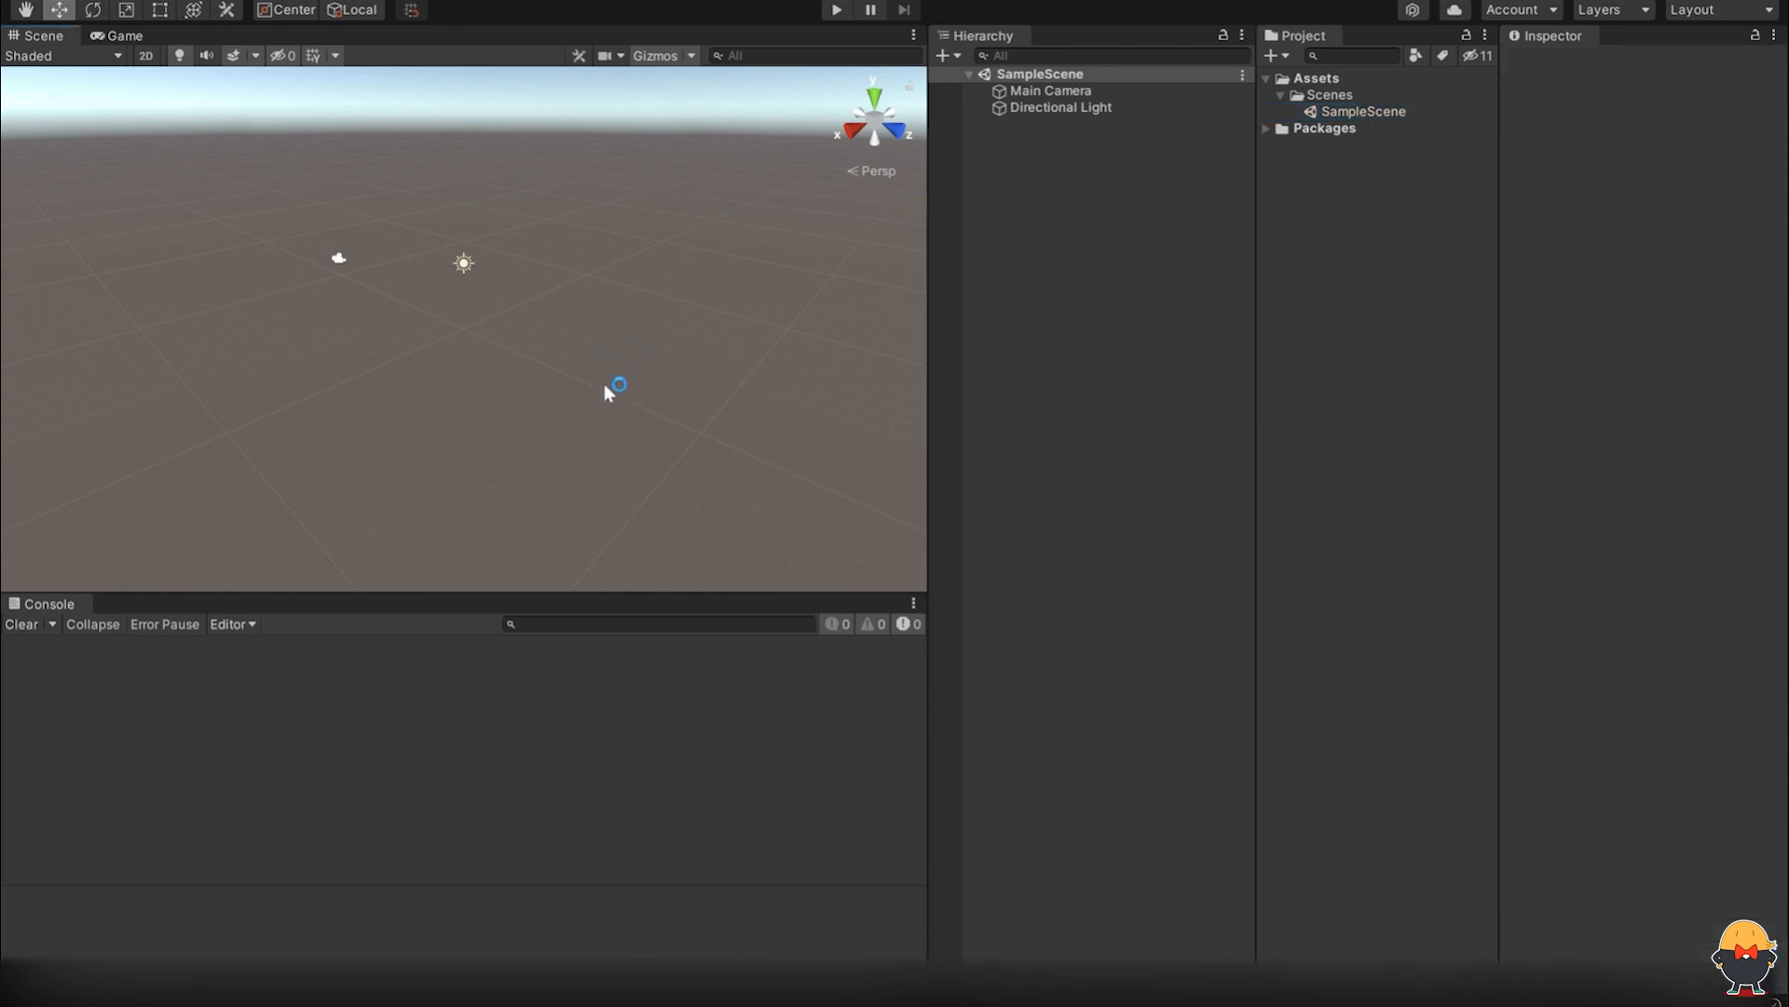
Step: Inspect the Main Camera and the Directional Light, viewing the scene from different angles
left_click_drag(604, 383, 663, 452, "alt")
left_click(1025, 90)
left_click(1026, 107)
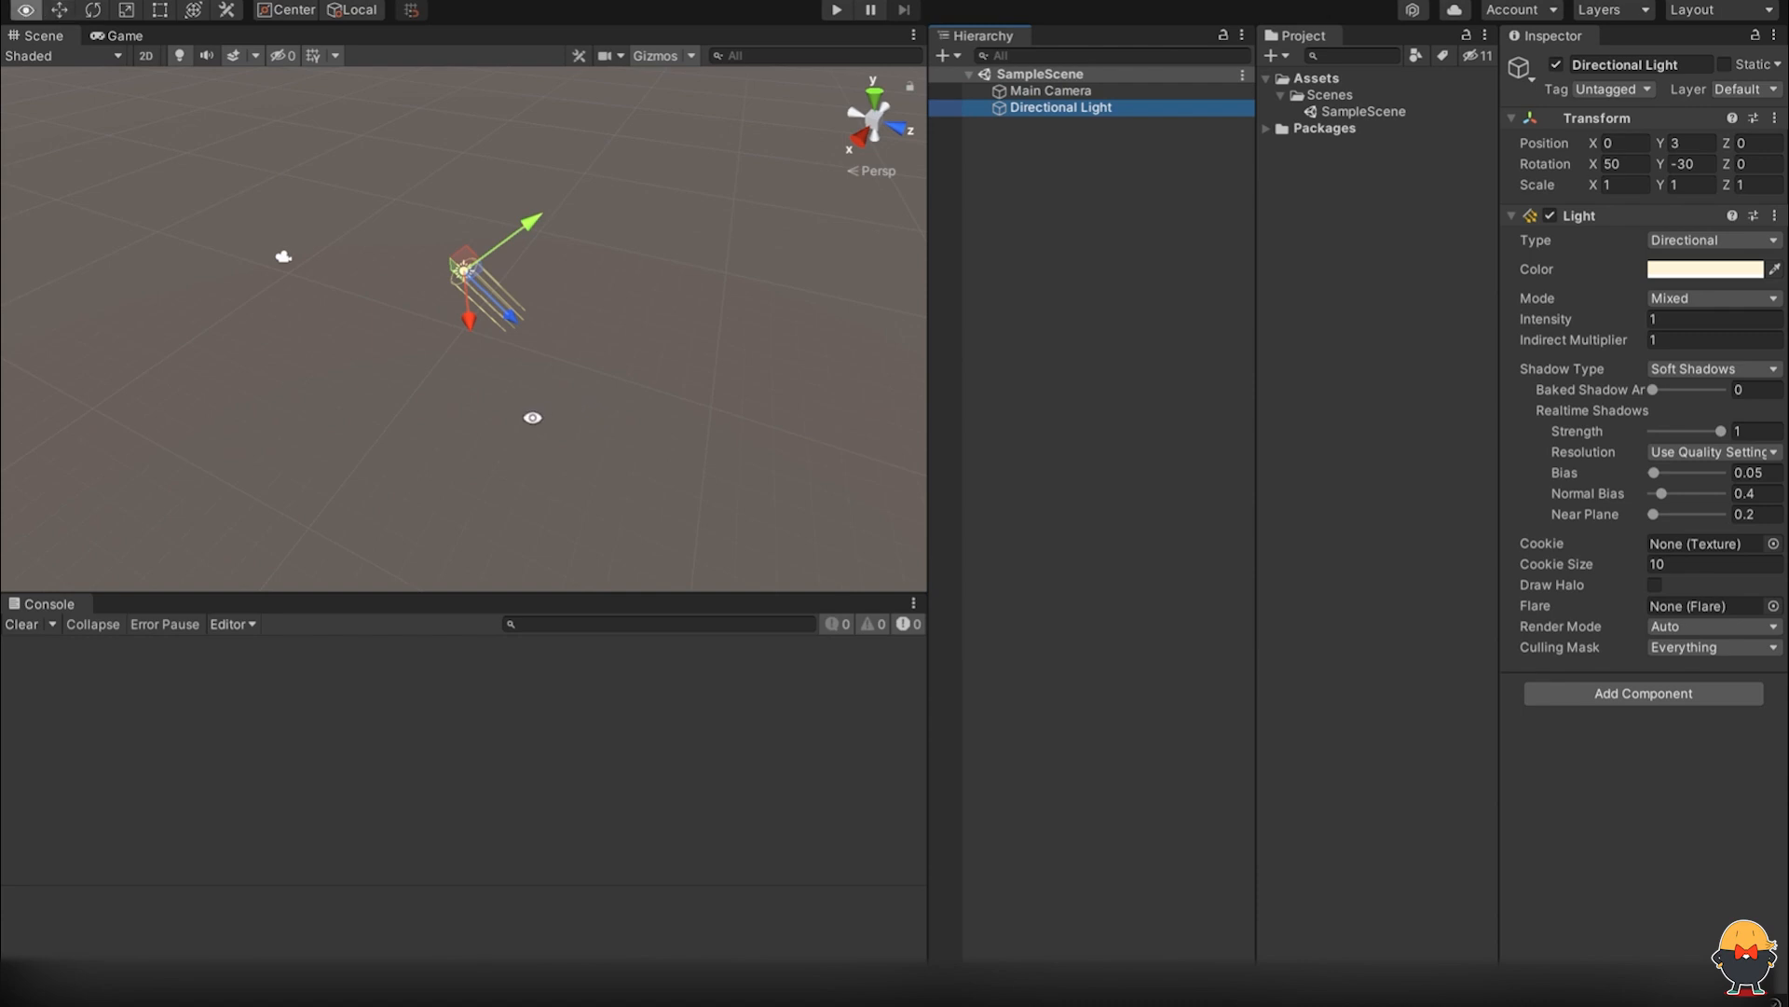
left_click_drag(532, 411, 910, 259, "alt")
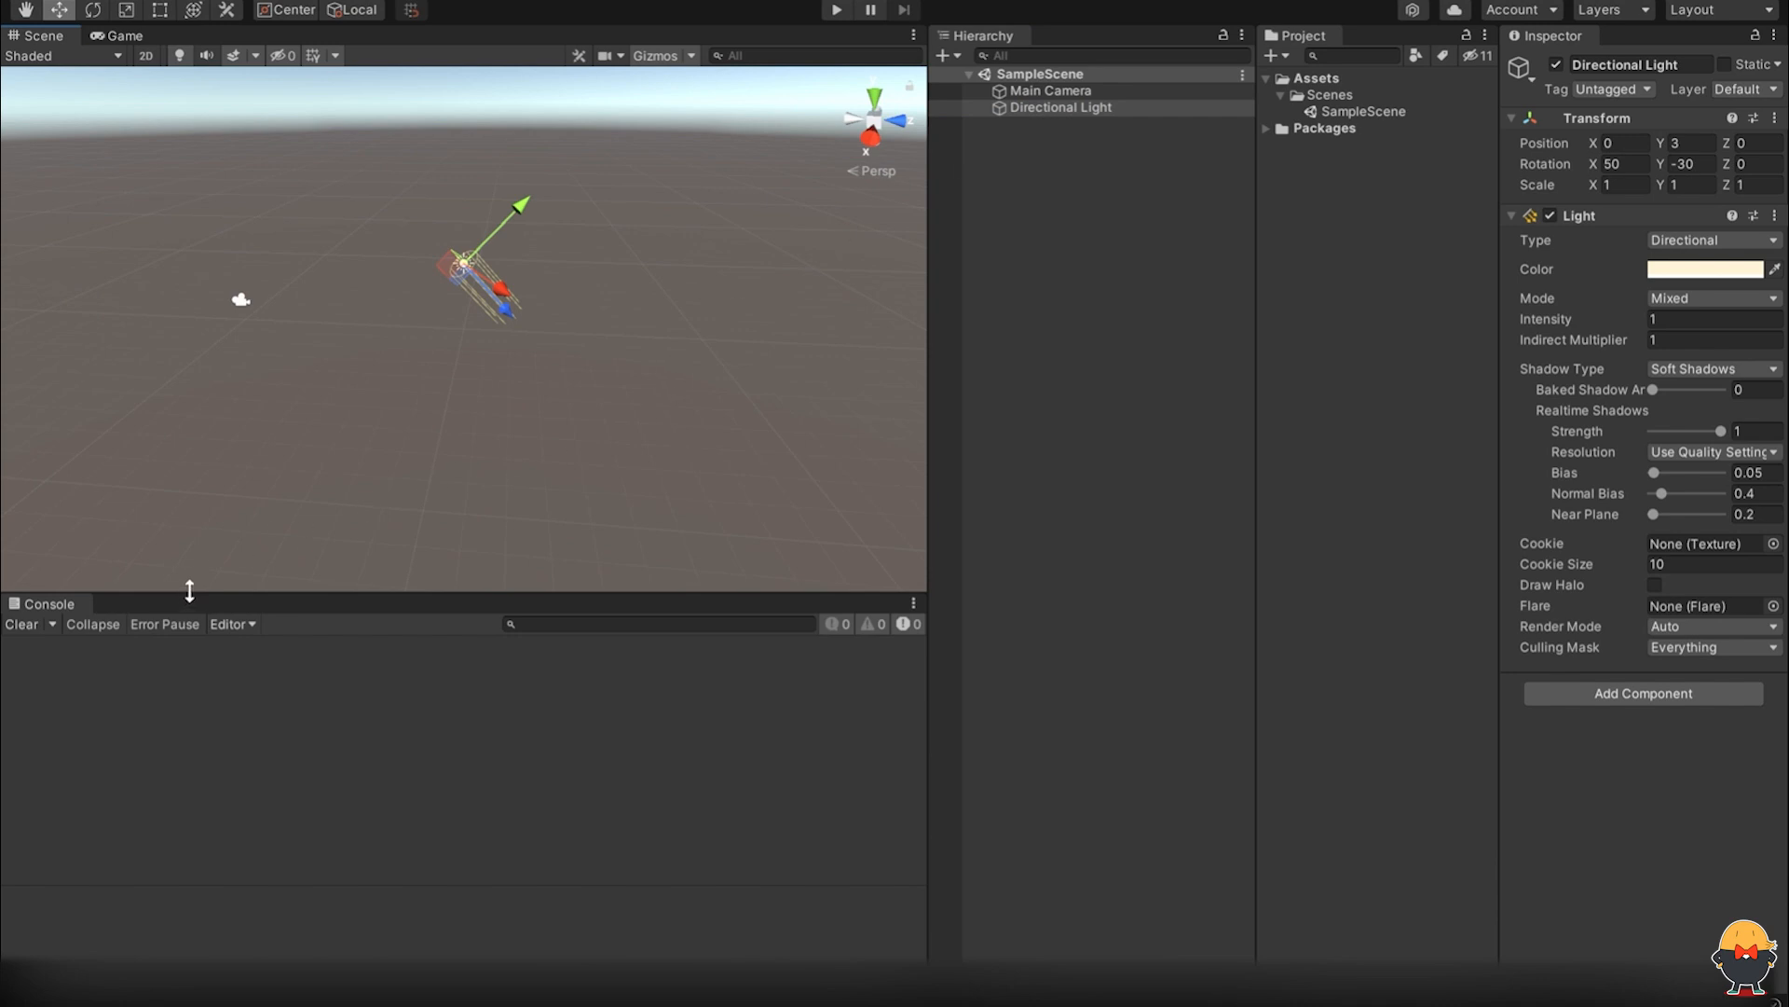
Step: Shrink the Console and dock the Game view beside the Scene view so both show side by side
left_click_drag(184, 591, 195, 799)
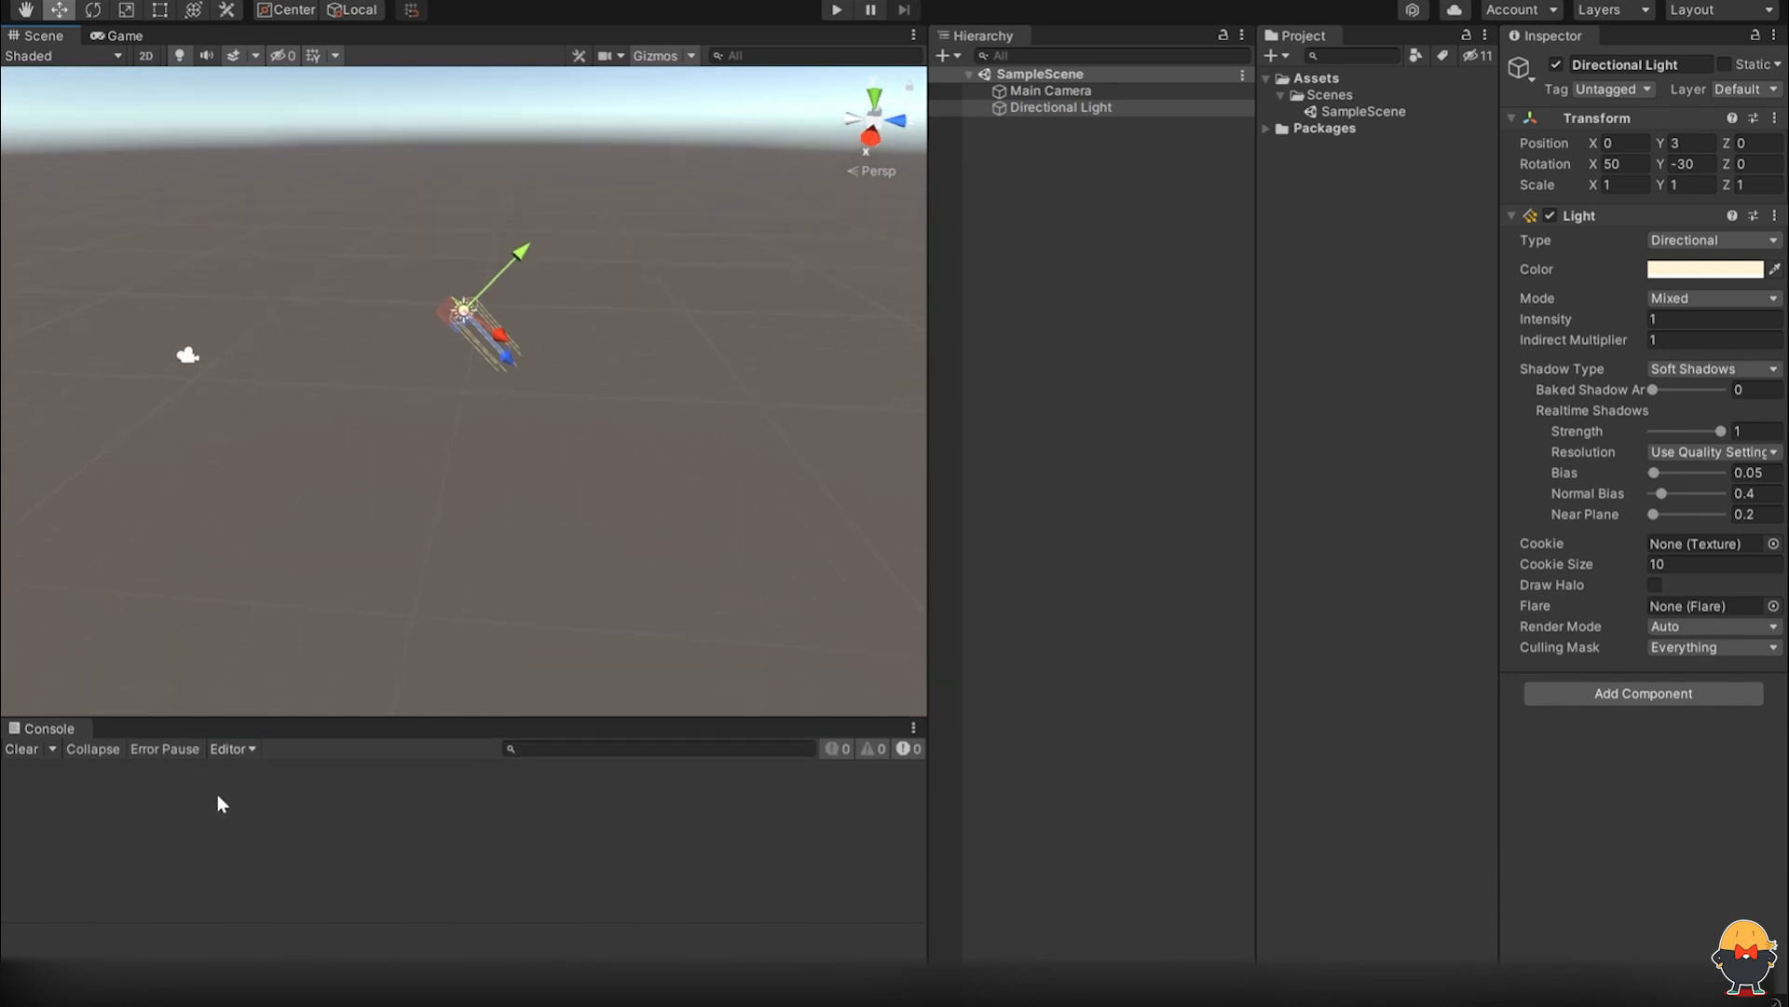
left_click(114, 36)
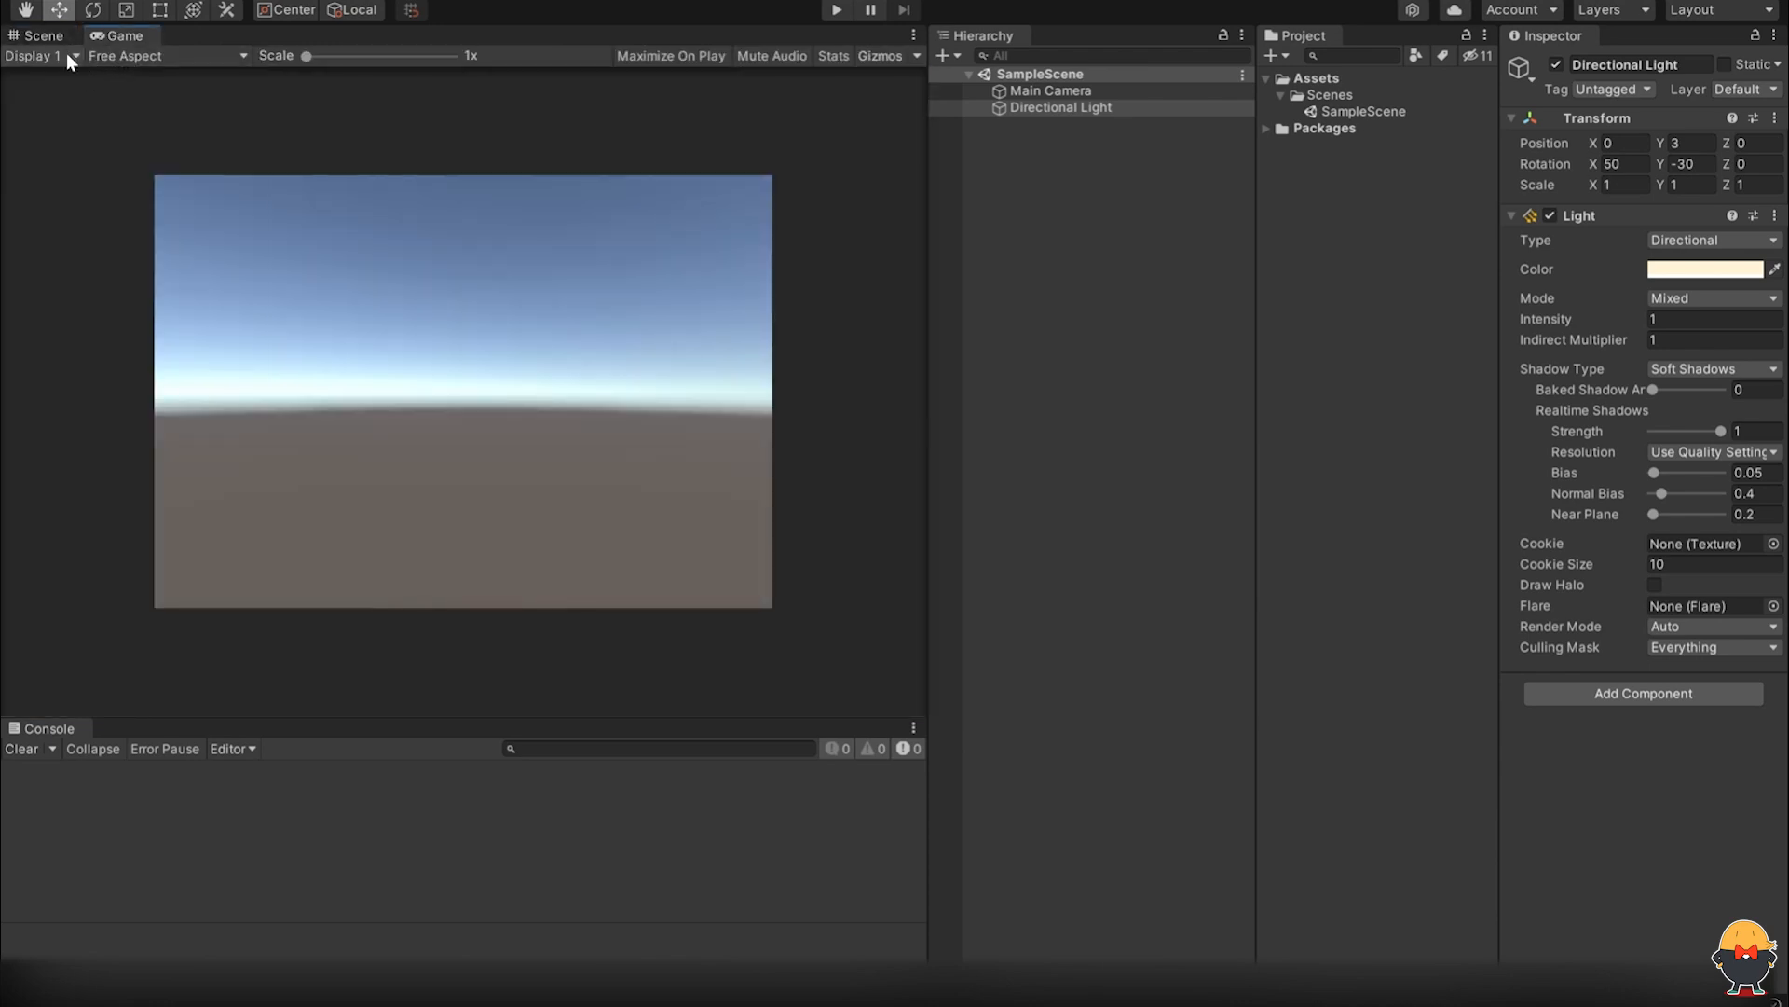
left_click(42, 37)
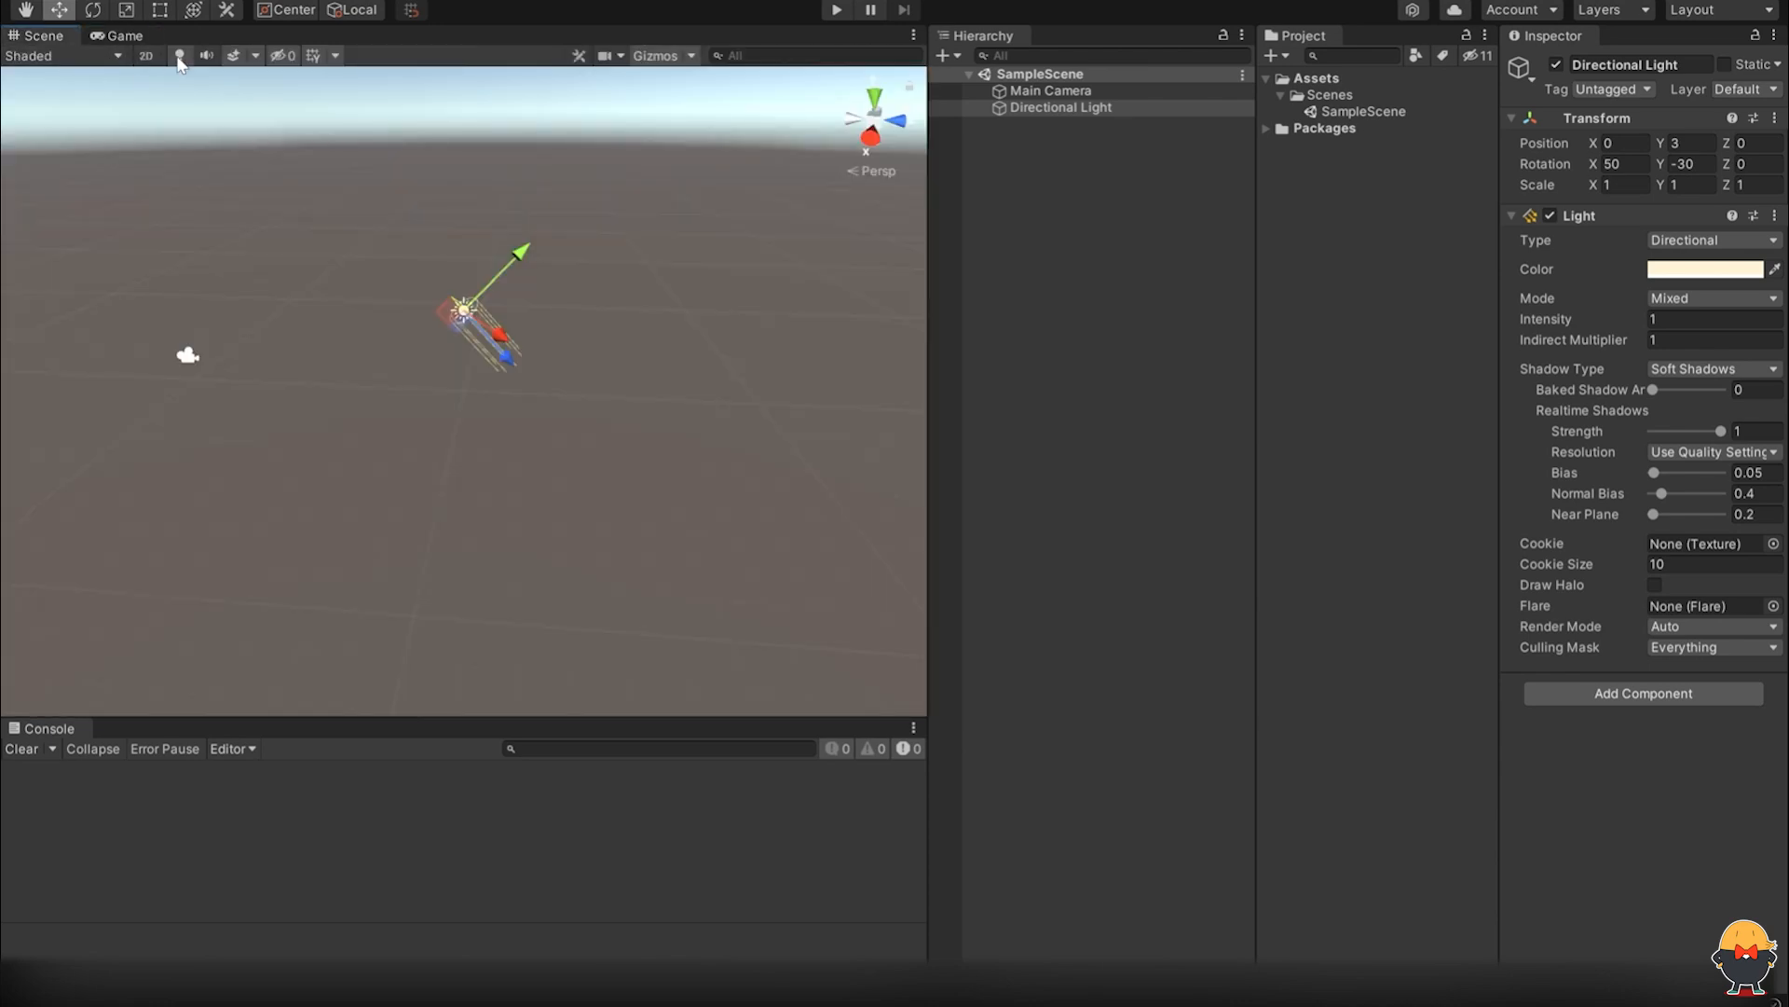
left_click_drag(129, 36, 28, 199)
left_click_drag(308, 162, 379, 186)
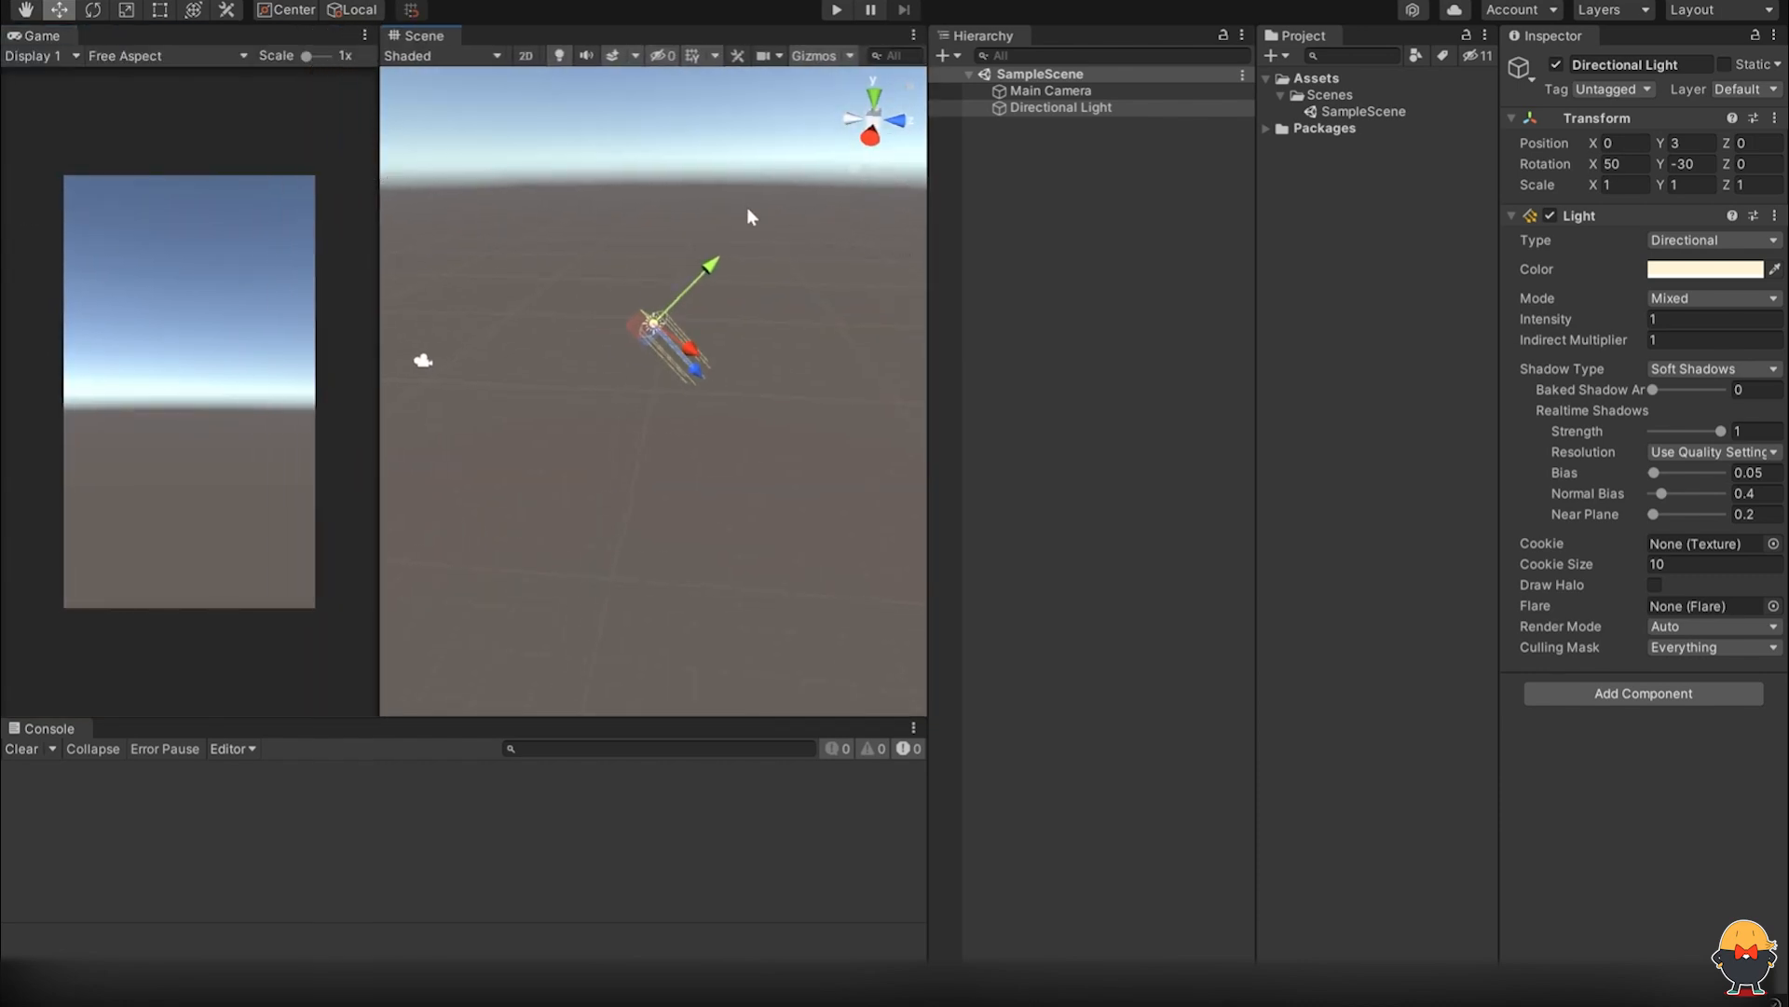
Step: Compare the Inspector properties of the Main Camera and the Directional Light, and widen the Game and Scene views
left_click(1029, 91)
left_click(1026, 108)
left_click(1020, 90)
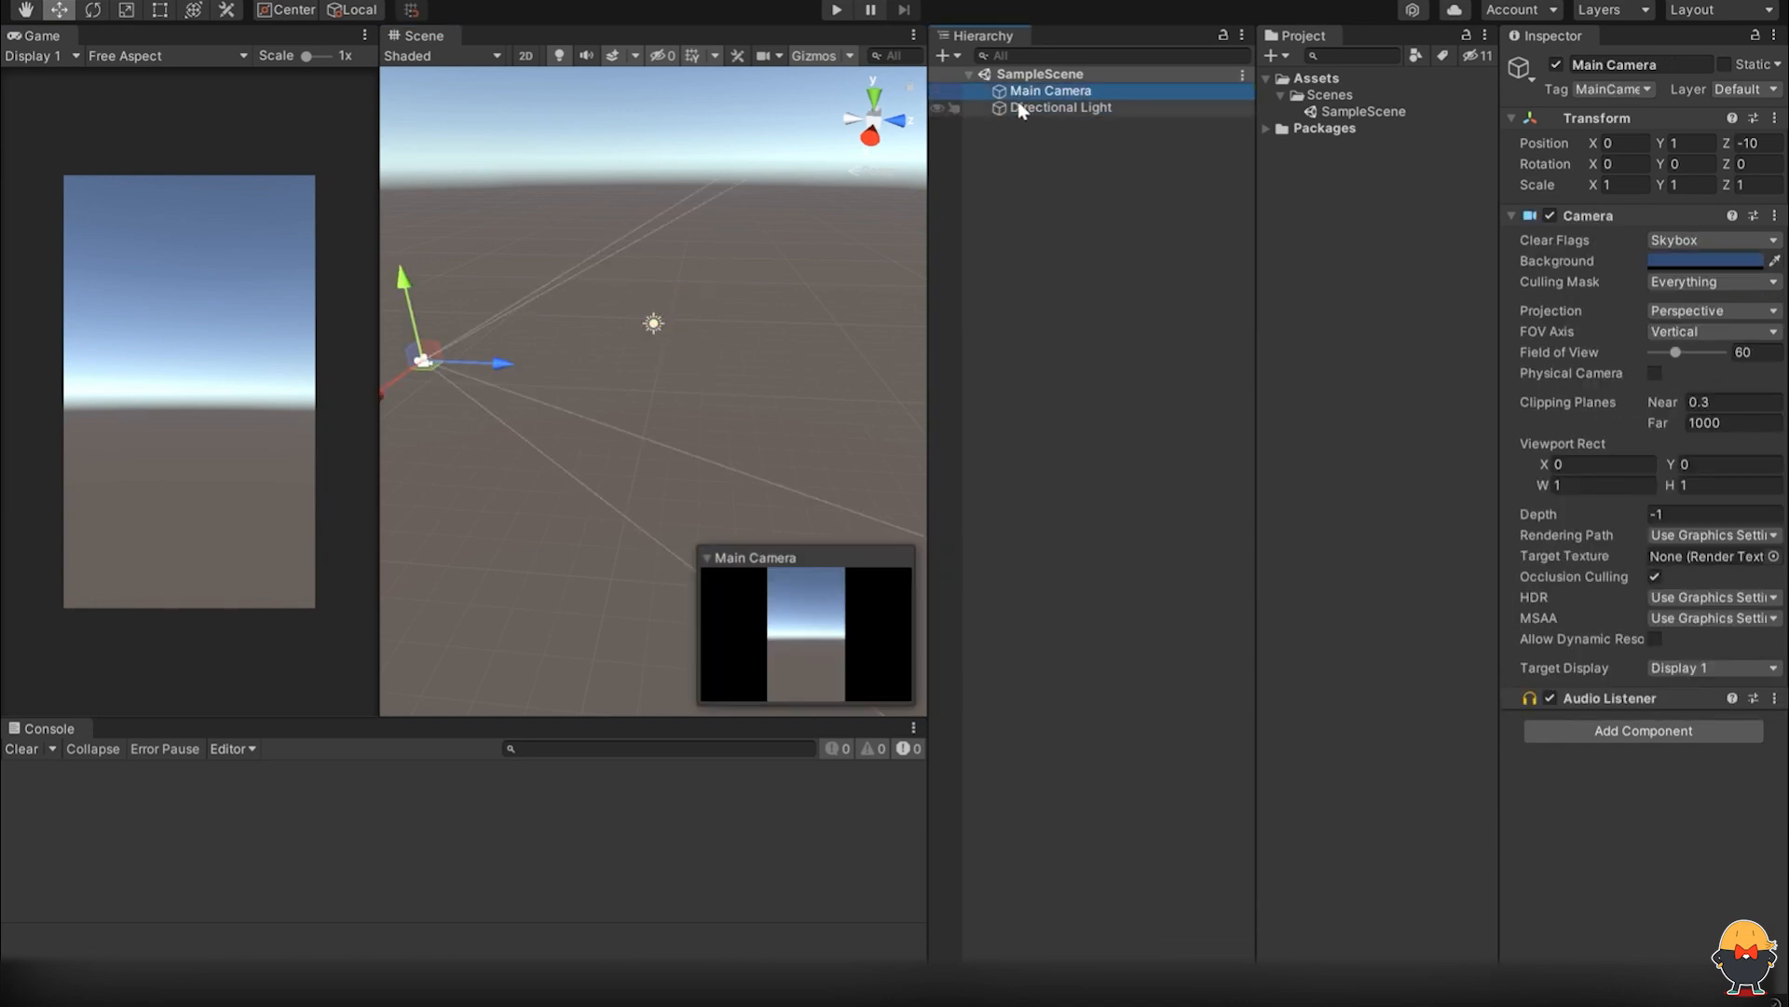
left_click(1019, 105)
left_click(1018, 91)
left_click(1016, 107)
left_click(1011, 90)
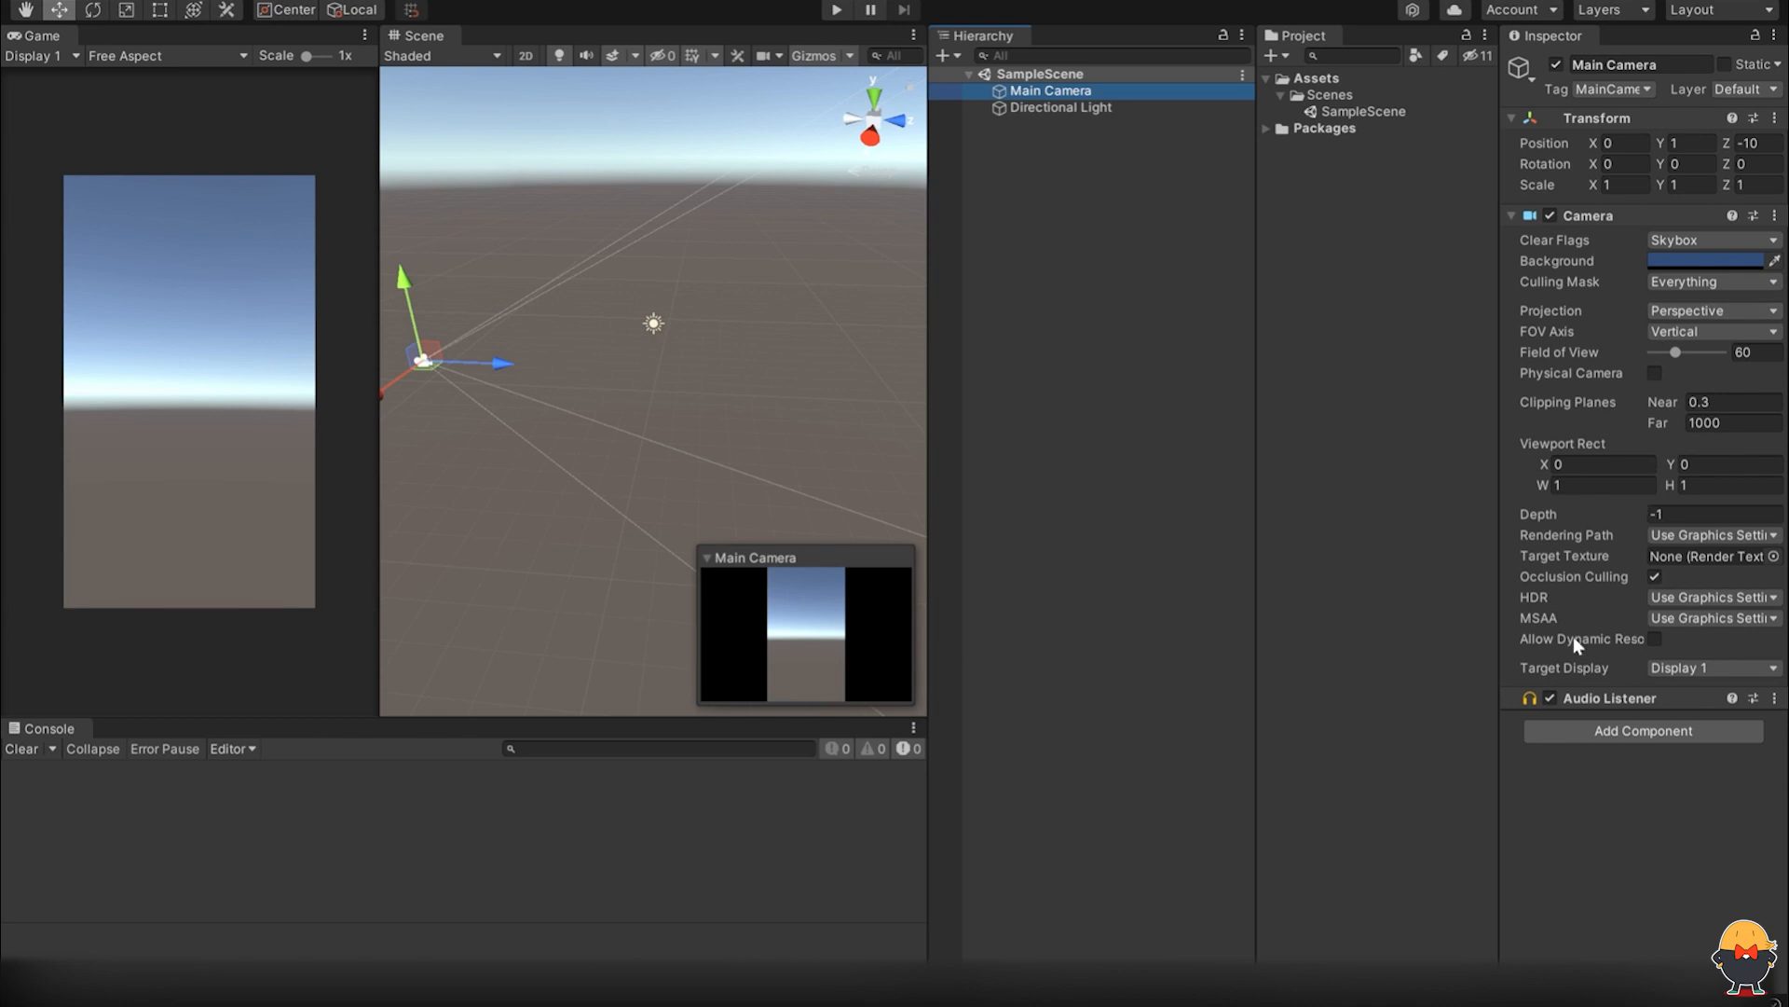
left_click_drag(928, 312, 1096, 317)
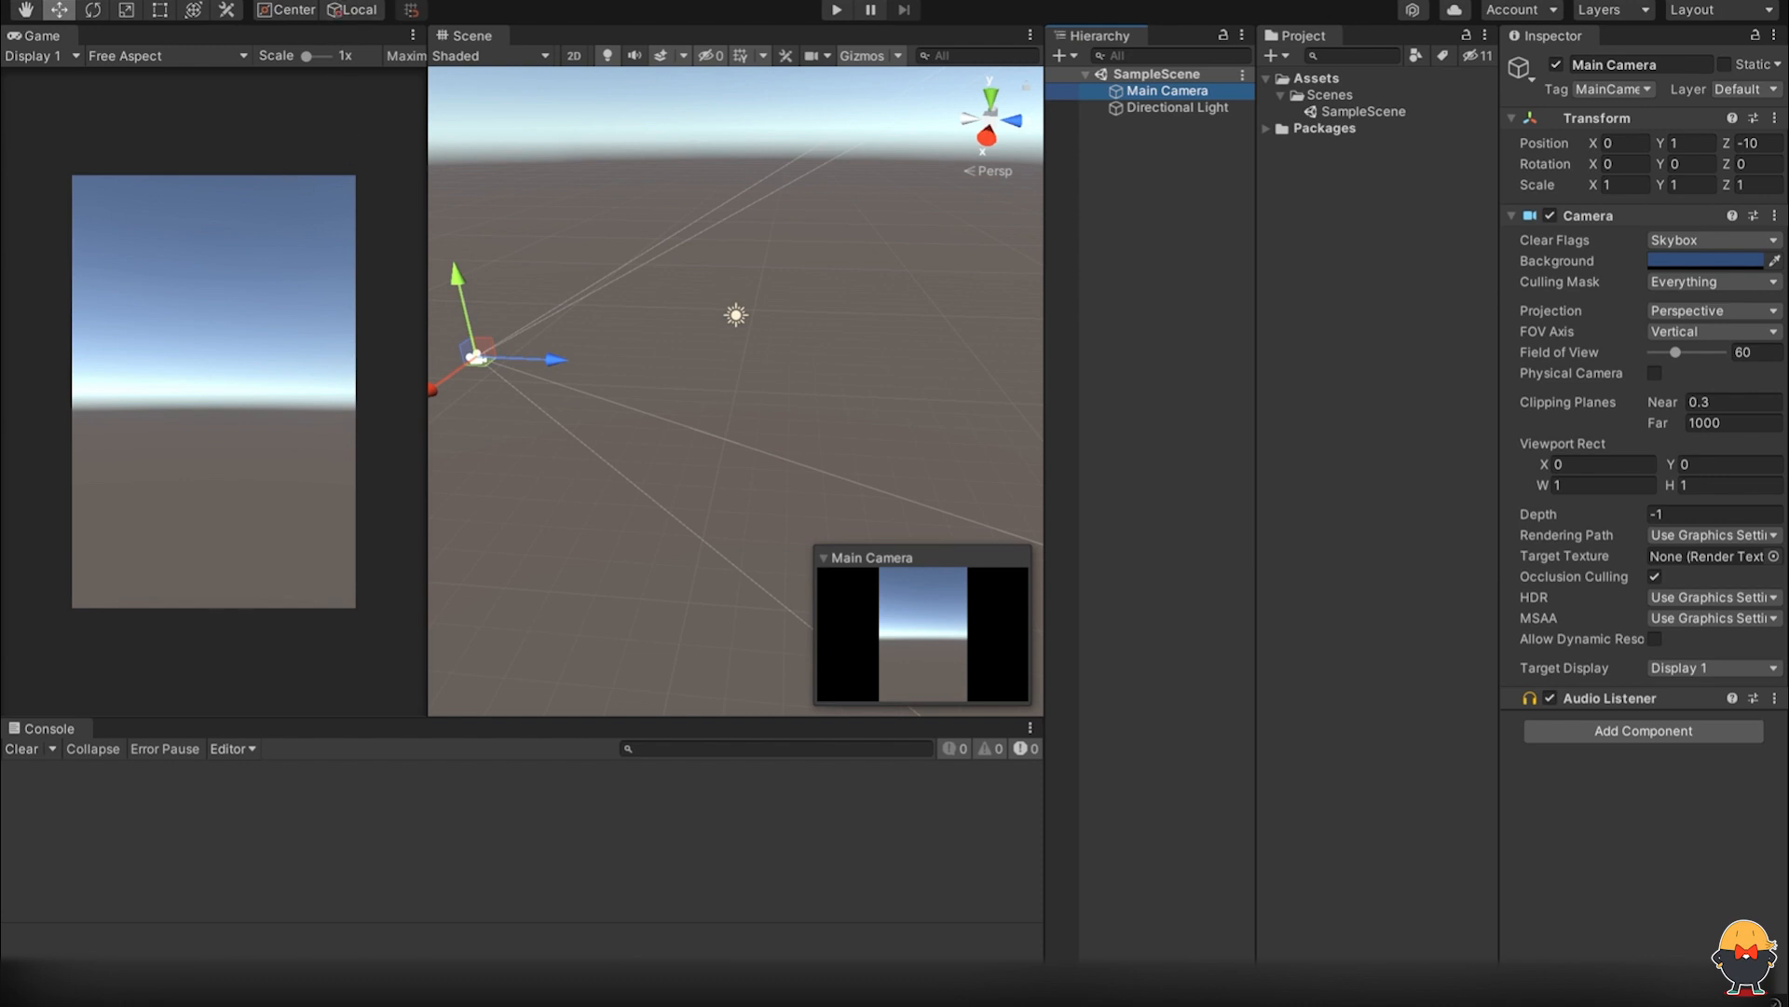
Step: Open the Package Manager and search the in-project packages for 2d
left_click(337, 0)
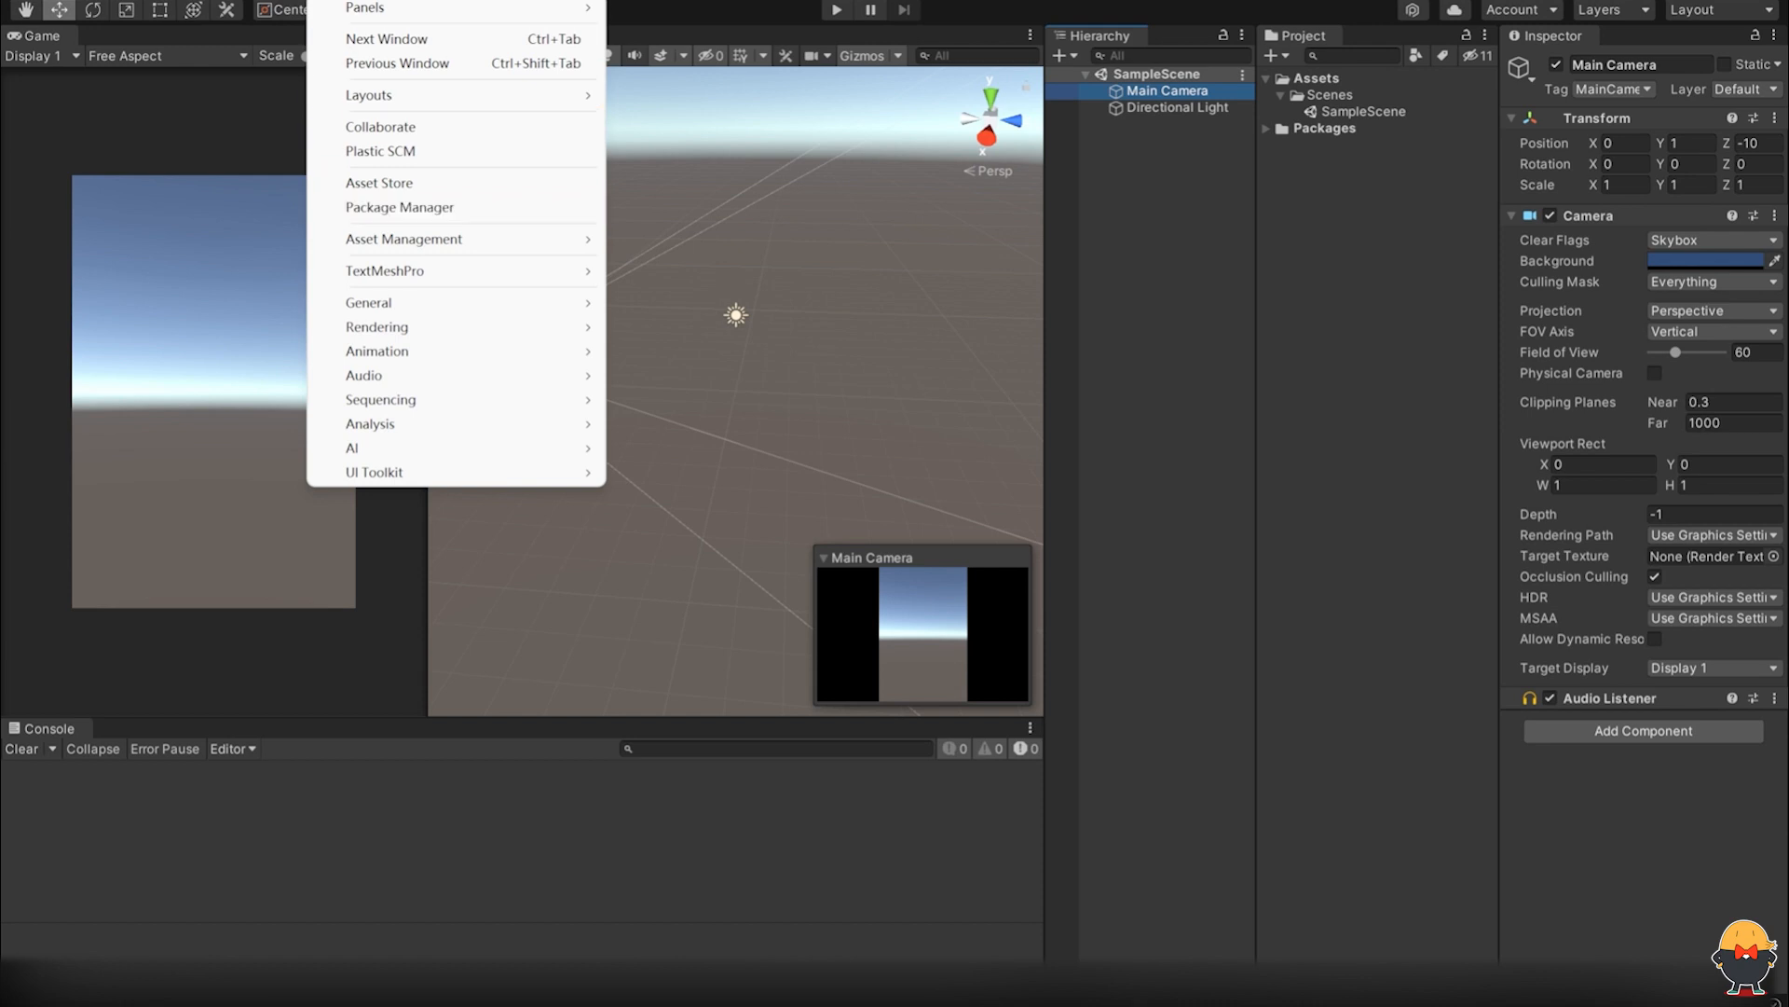
left_click(382, 210)
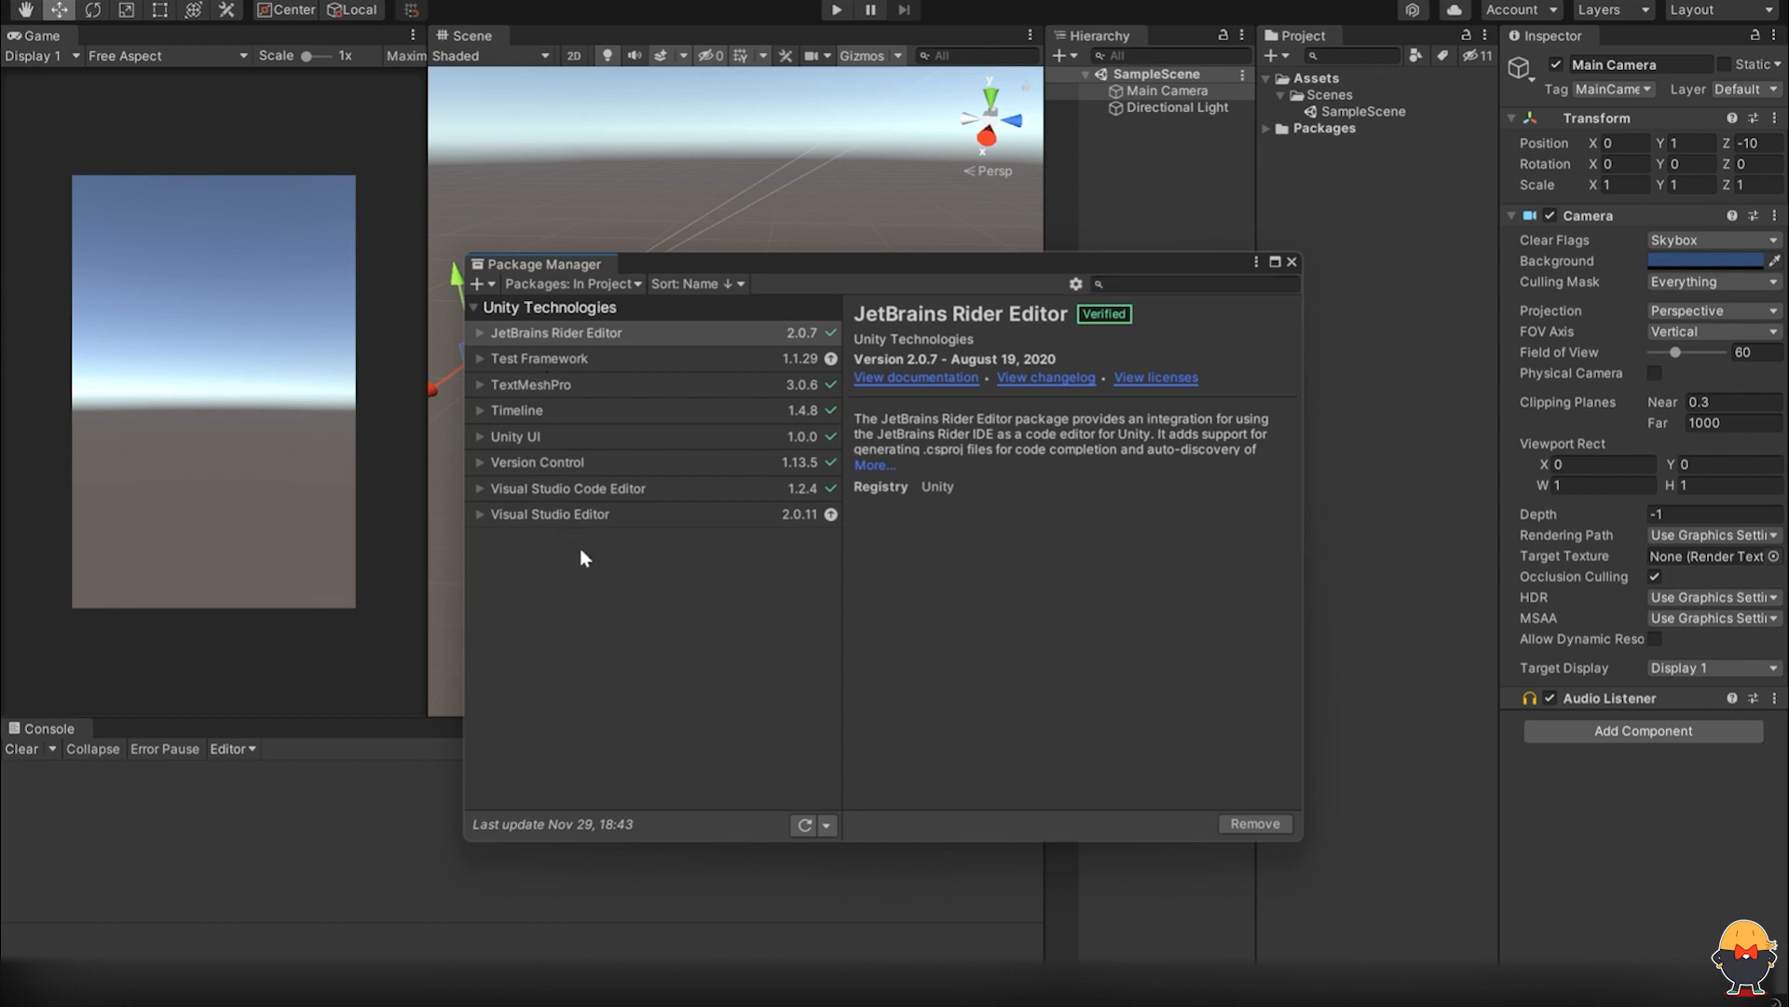
left_click(480, 284)
left_click(792, 264)
type("2d")
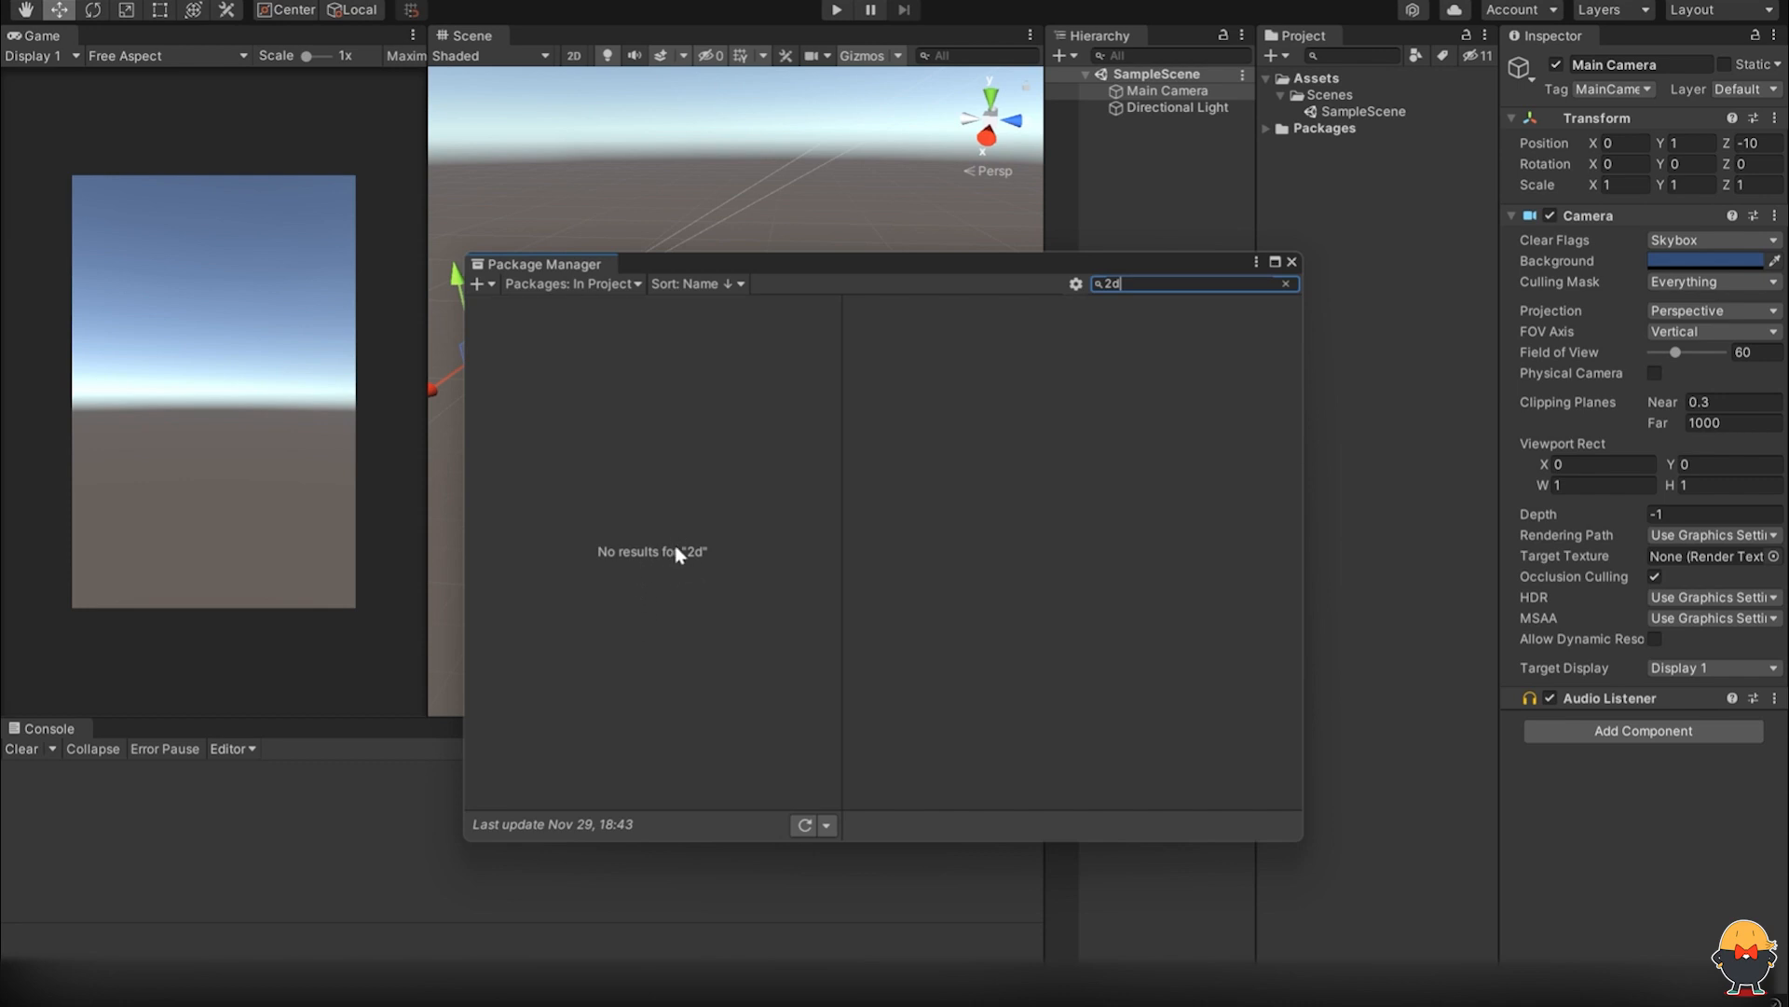
Step: Try to switch the package source from In Project to Unity Registry
left_click(699, 283)
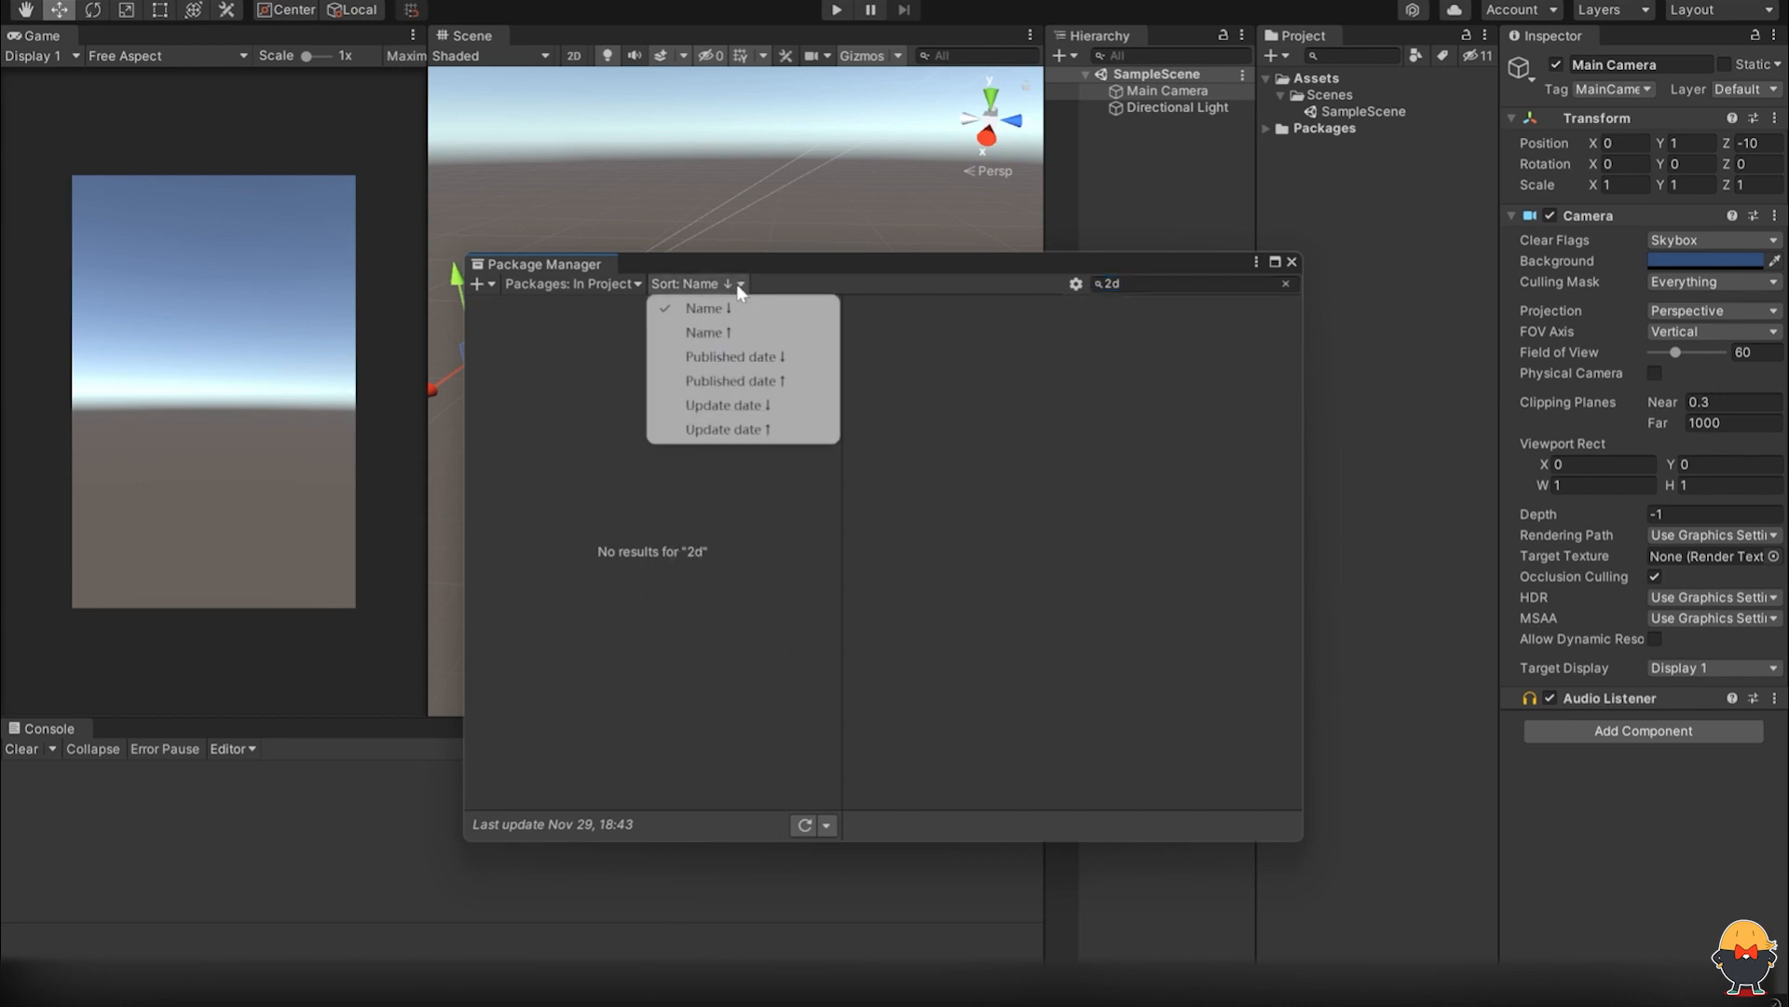
left_click(596, 285)
left_click(627, 284)
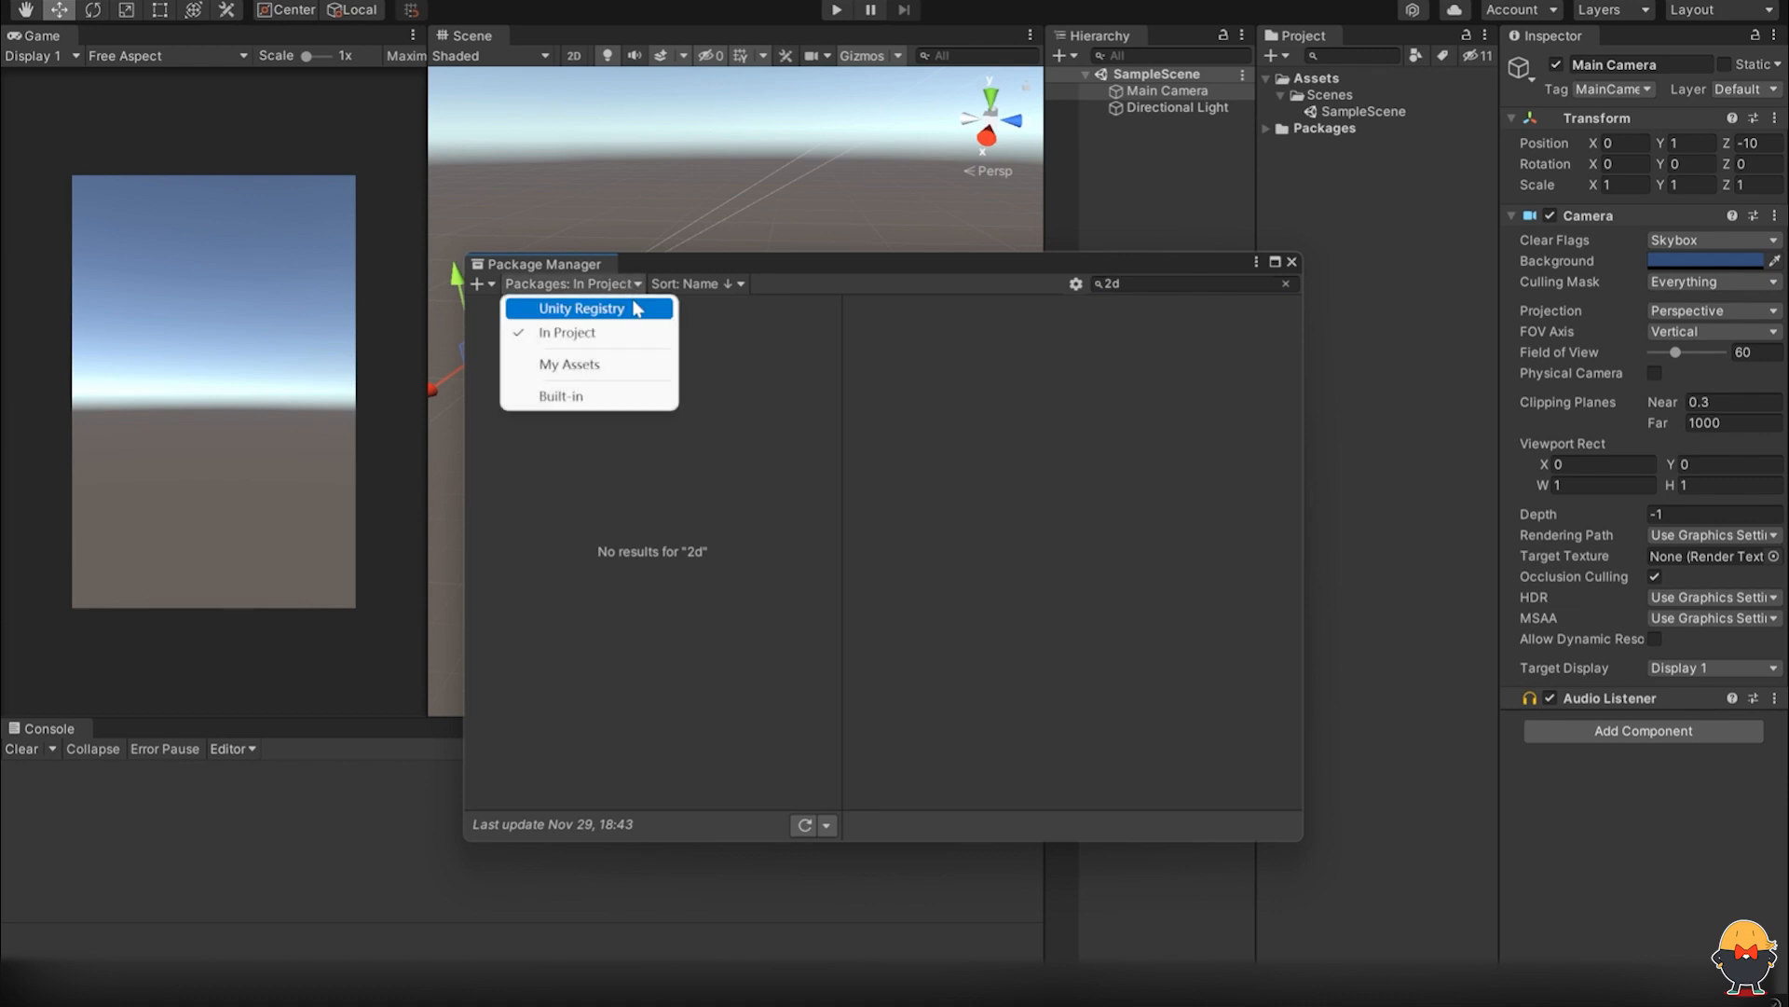
left_click(635, 309)
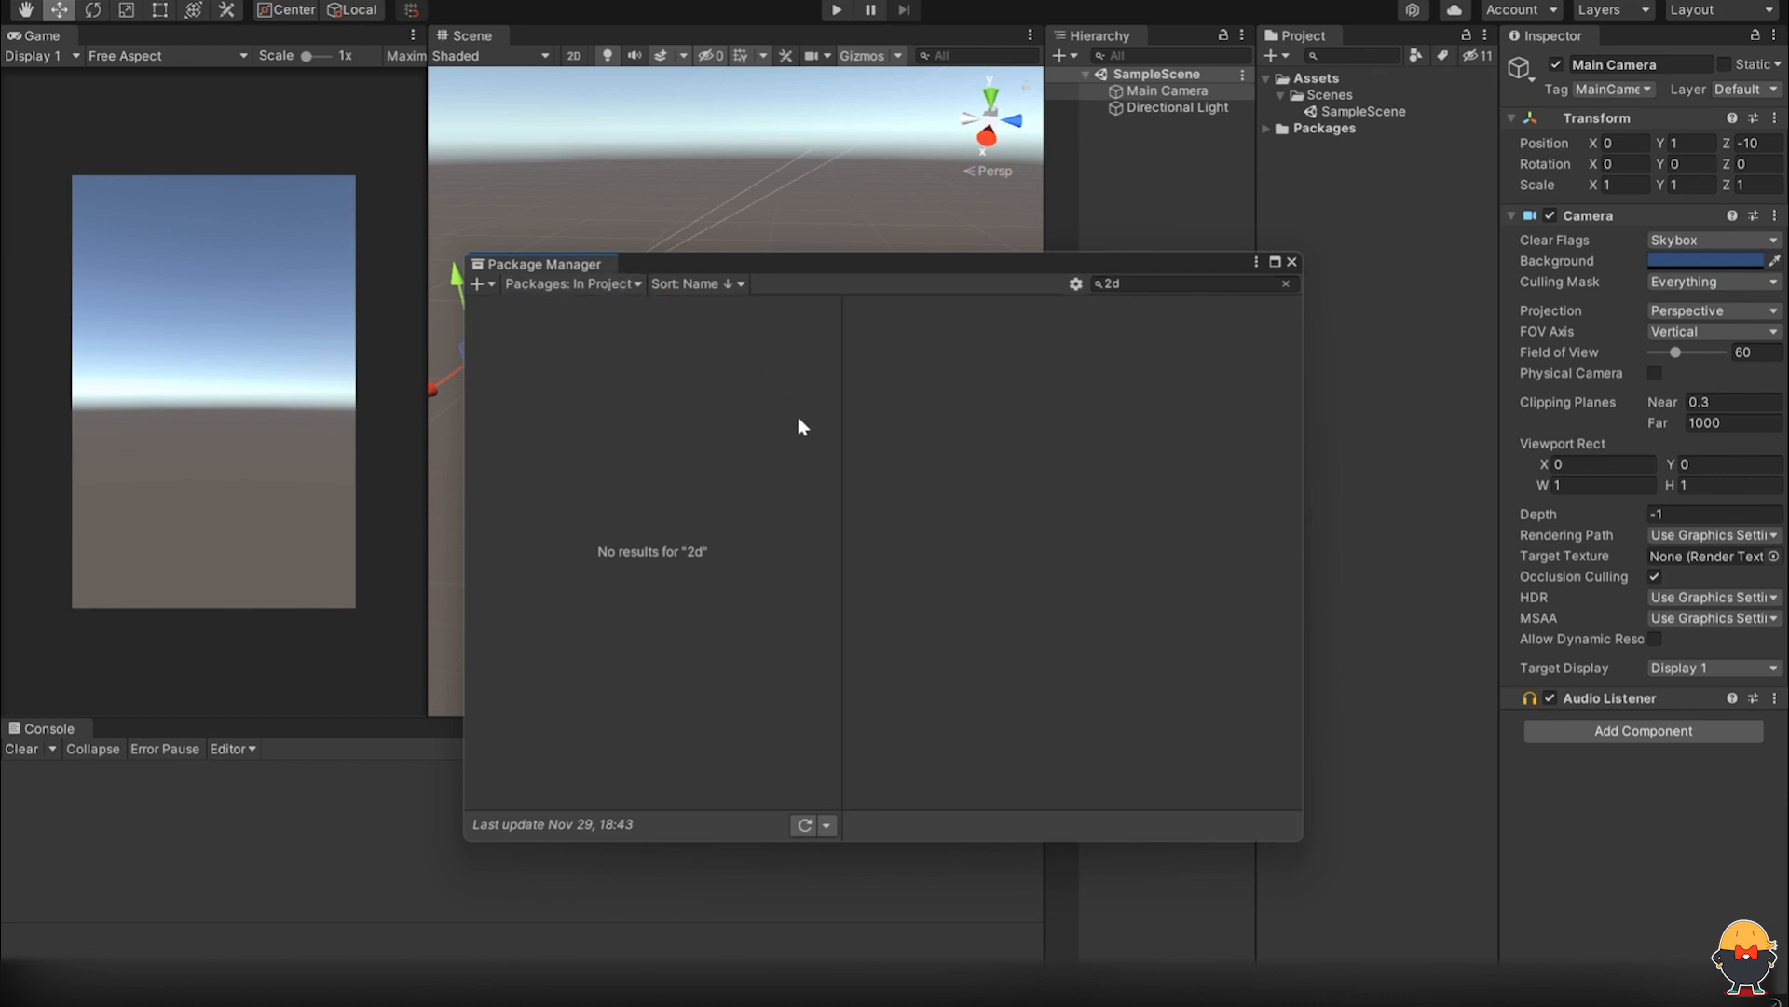
Step: Run a manual resolve and refresh the package list in the Package Manager
left_click(824, 827)
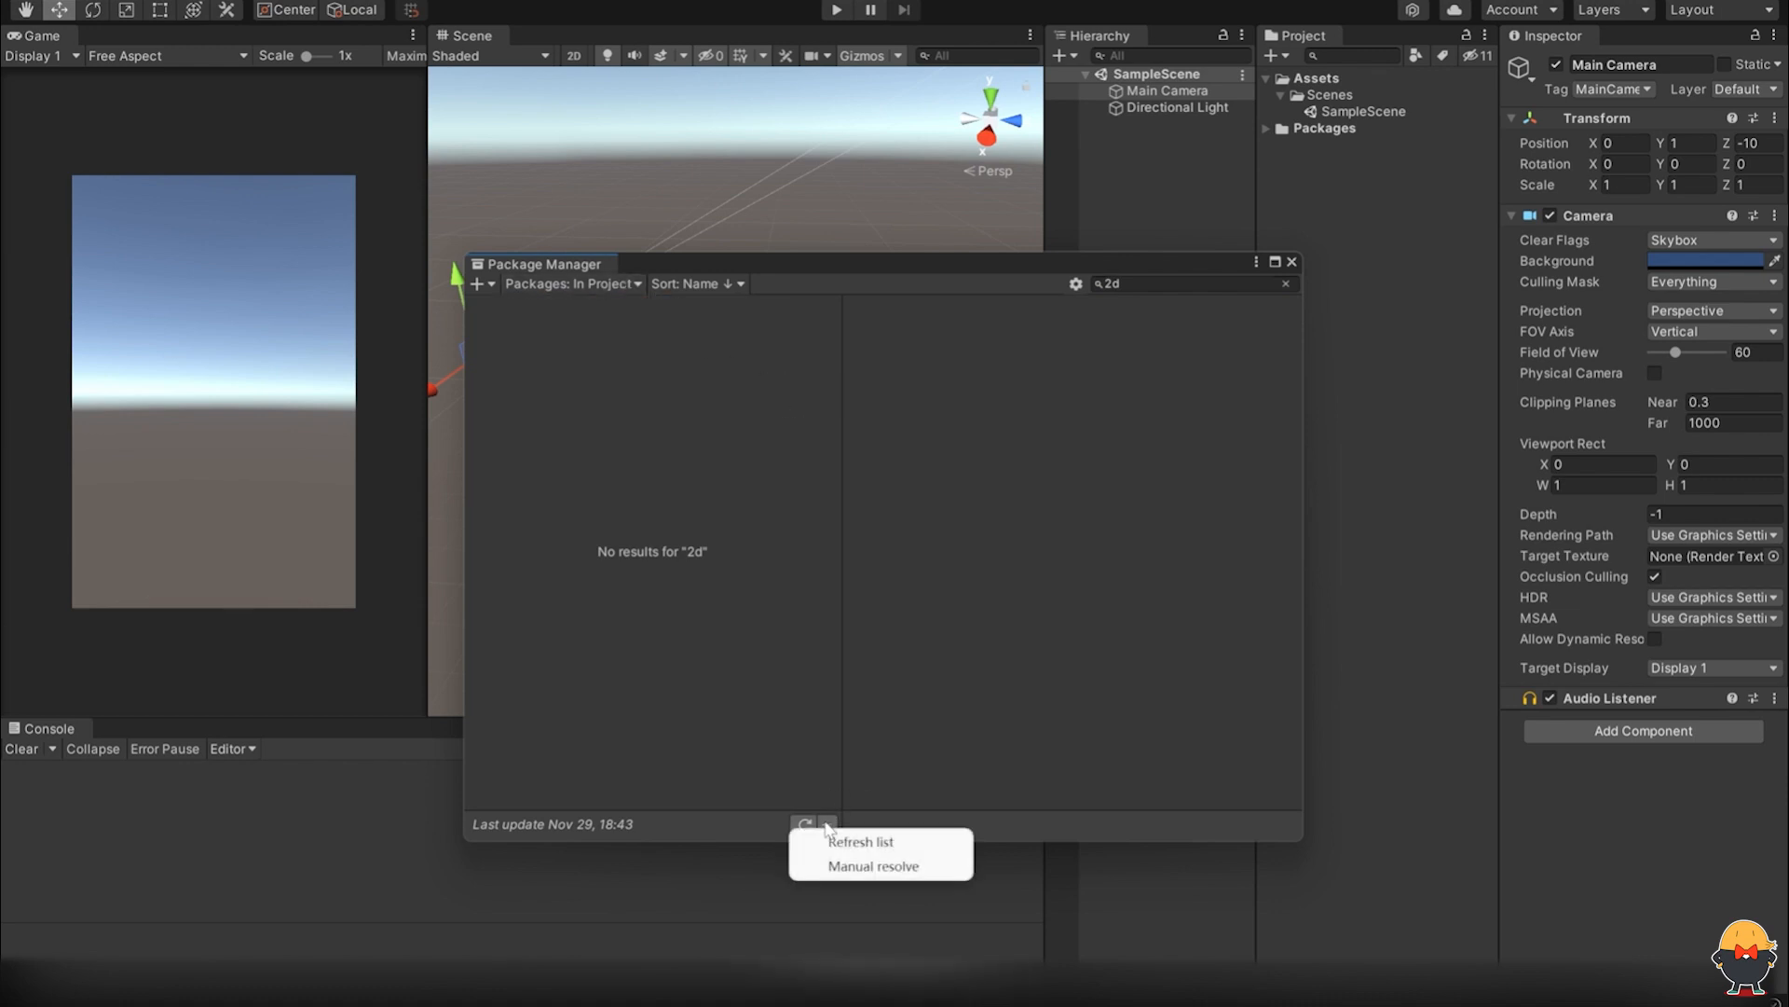
left_click(850, 865)
left_click(828, 828)
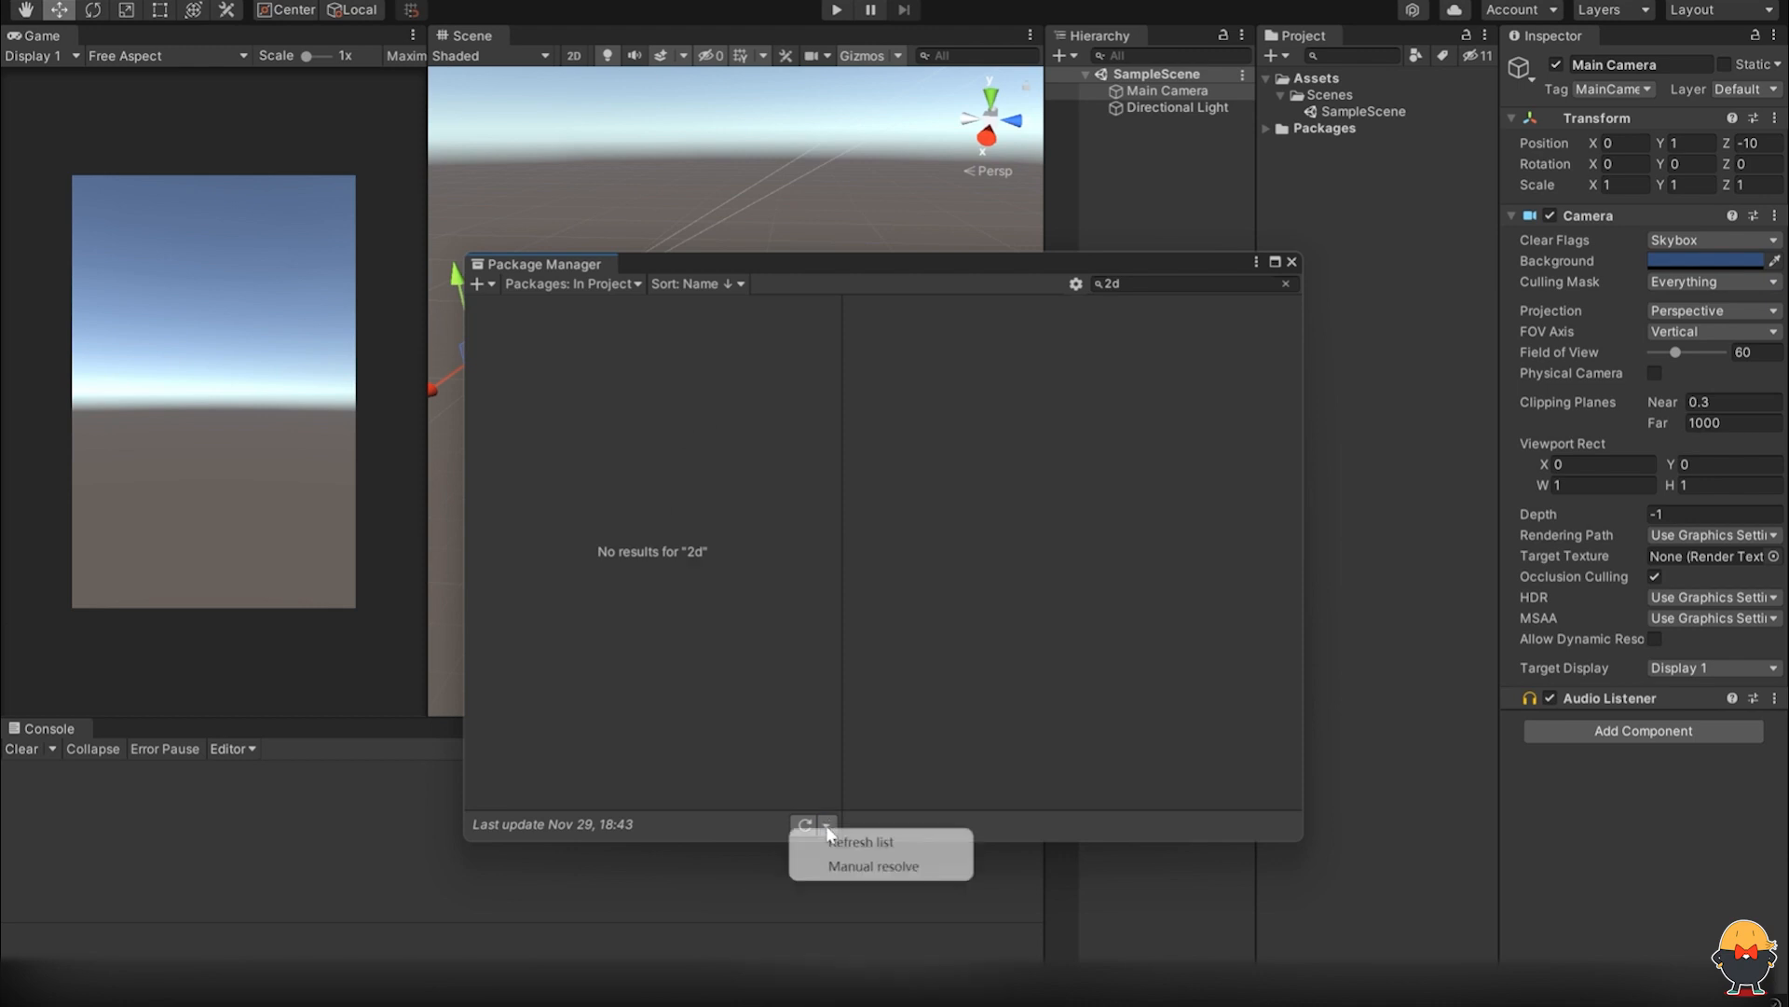
left_click(832, 837)
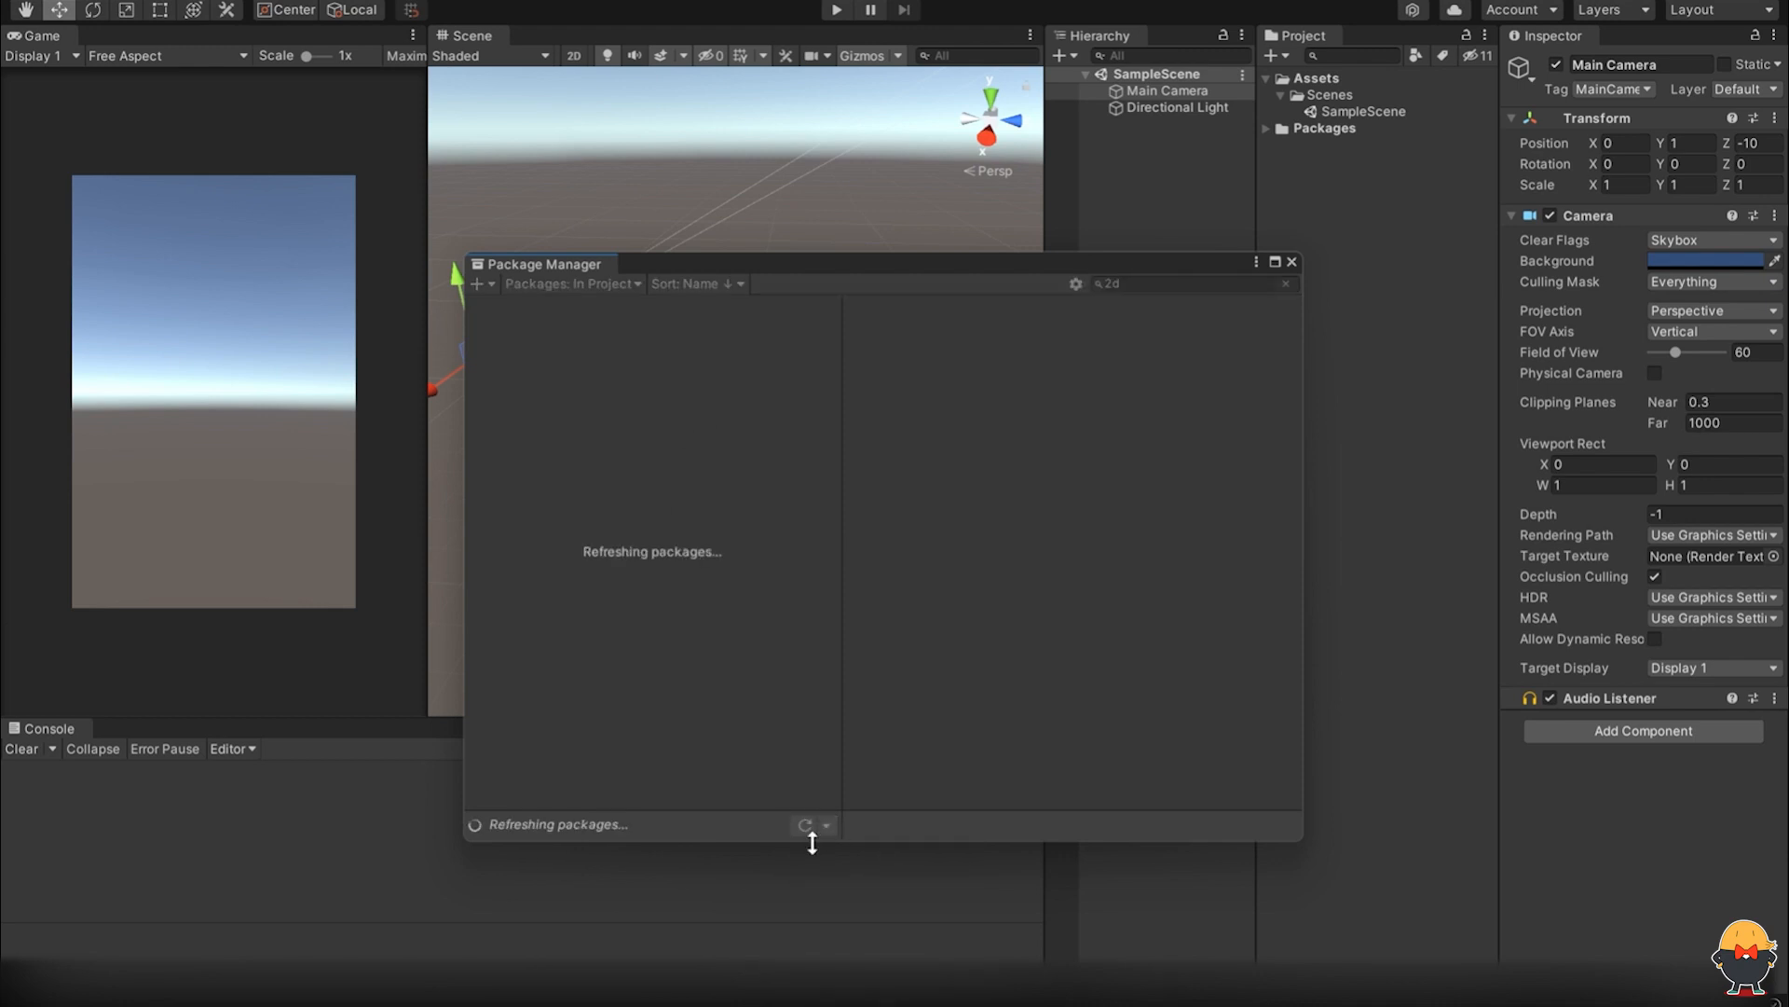
left_click(825, 825)
left_click(749, 646)
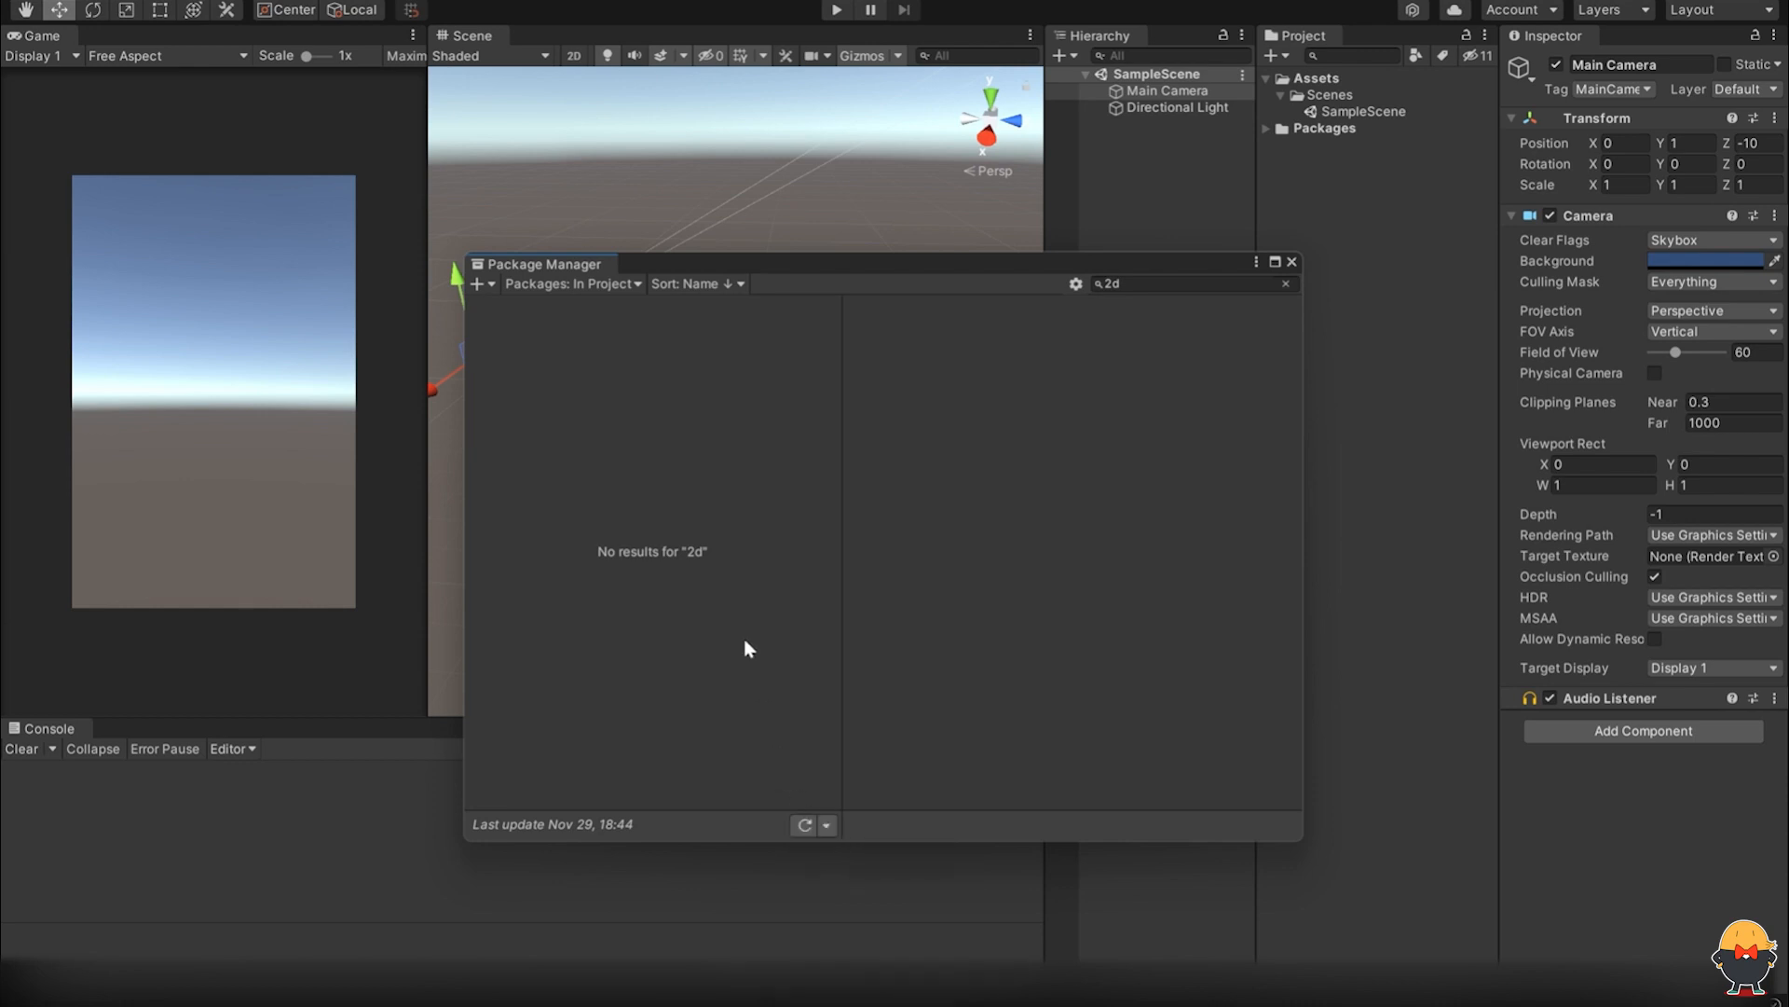
Step: Look at the Package Manager's advanced project settings and close the Project Settings window
left_click(741, 287)
left_click(1076, 283)
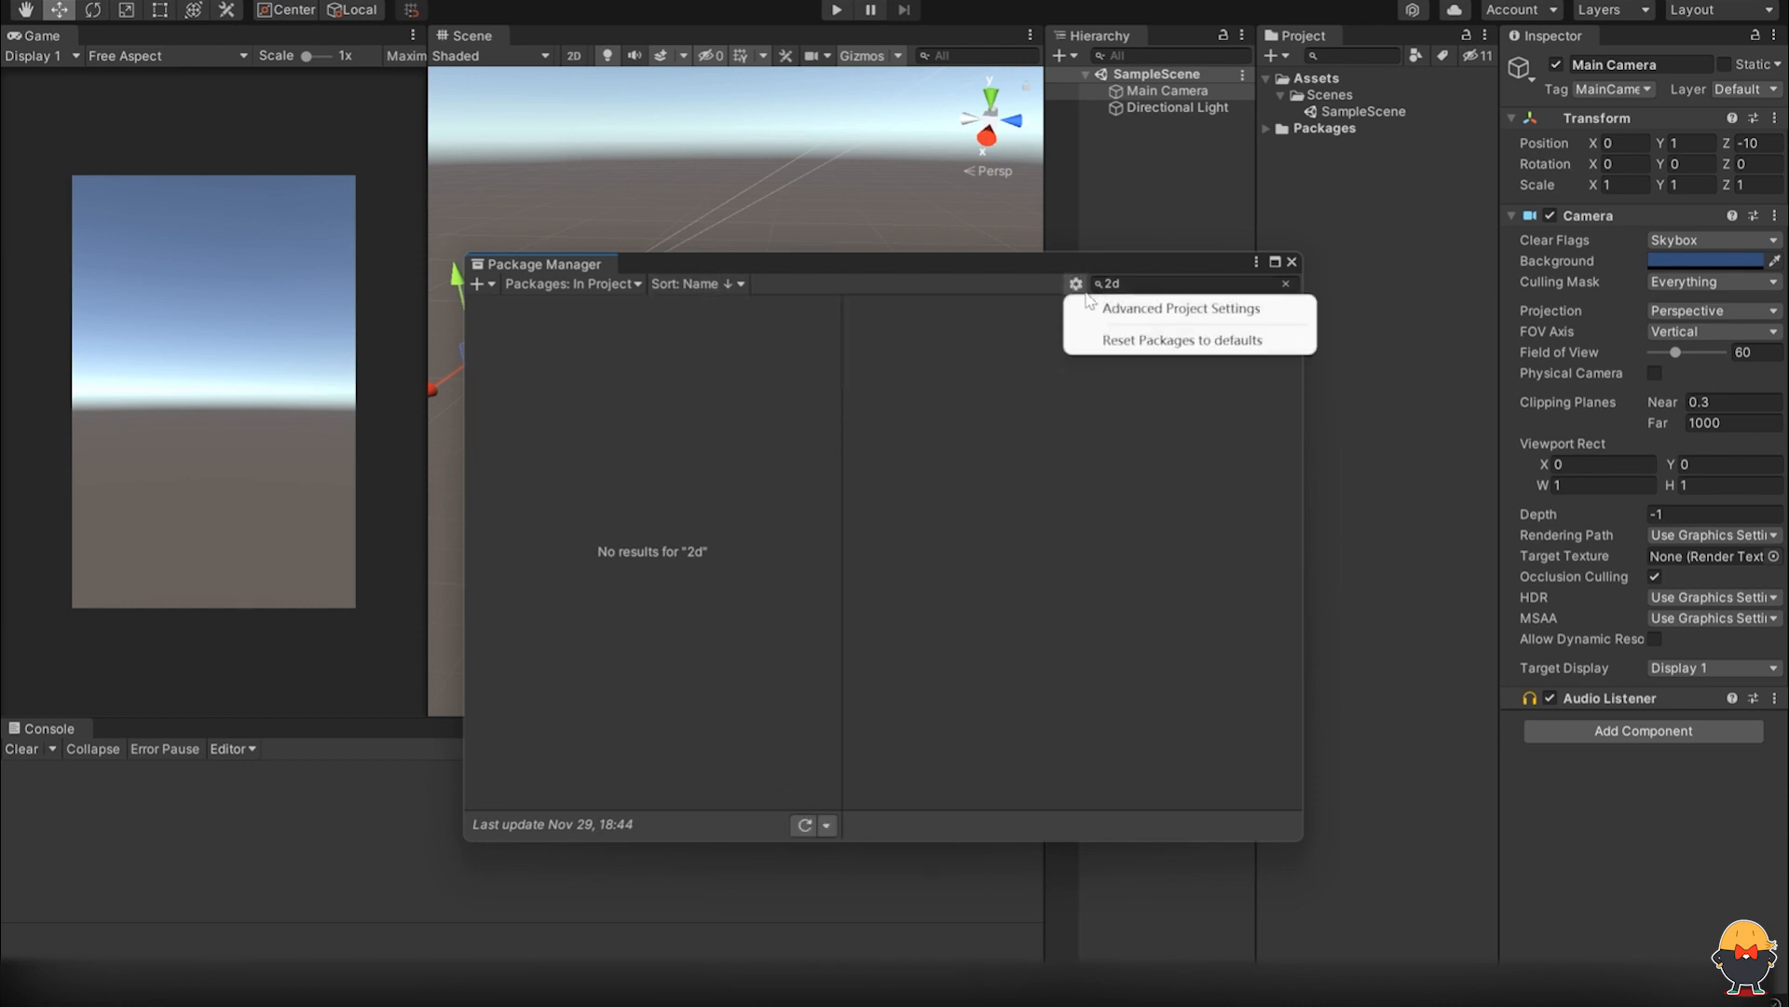
left_click(1097, 311)
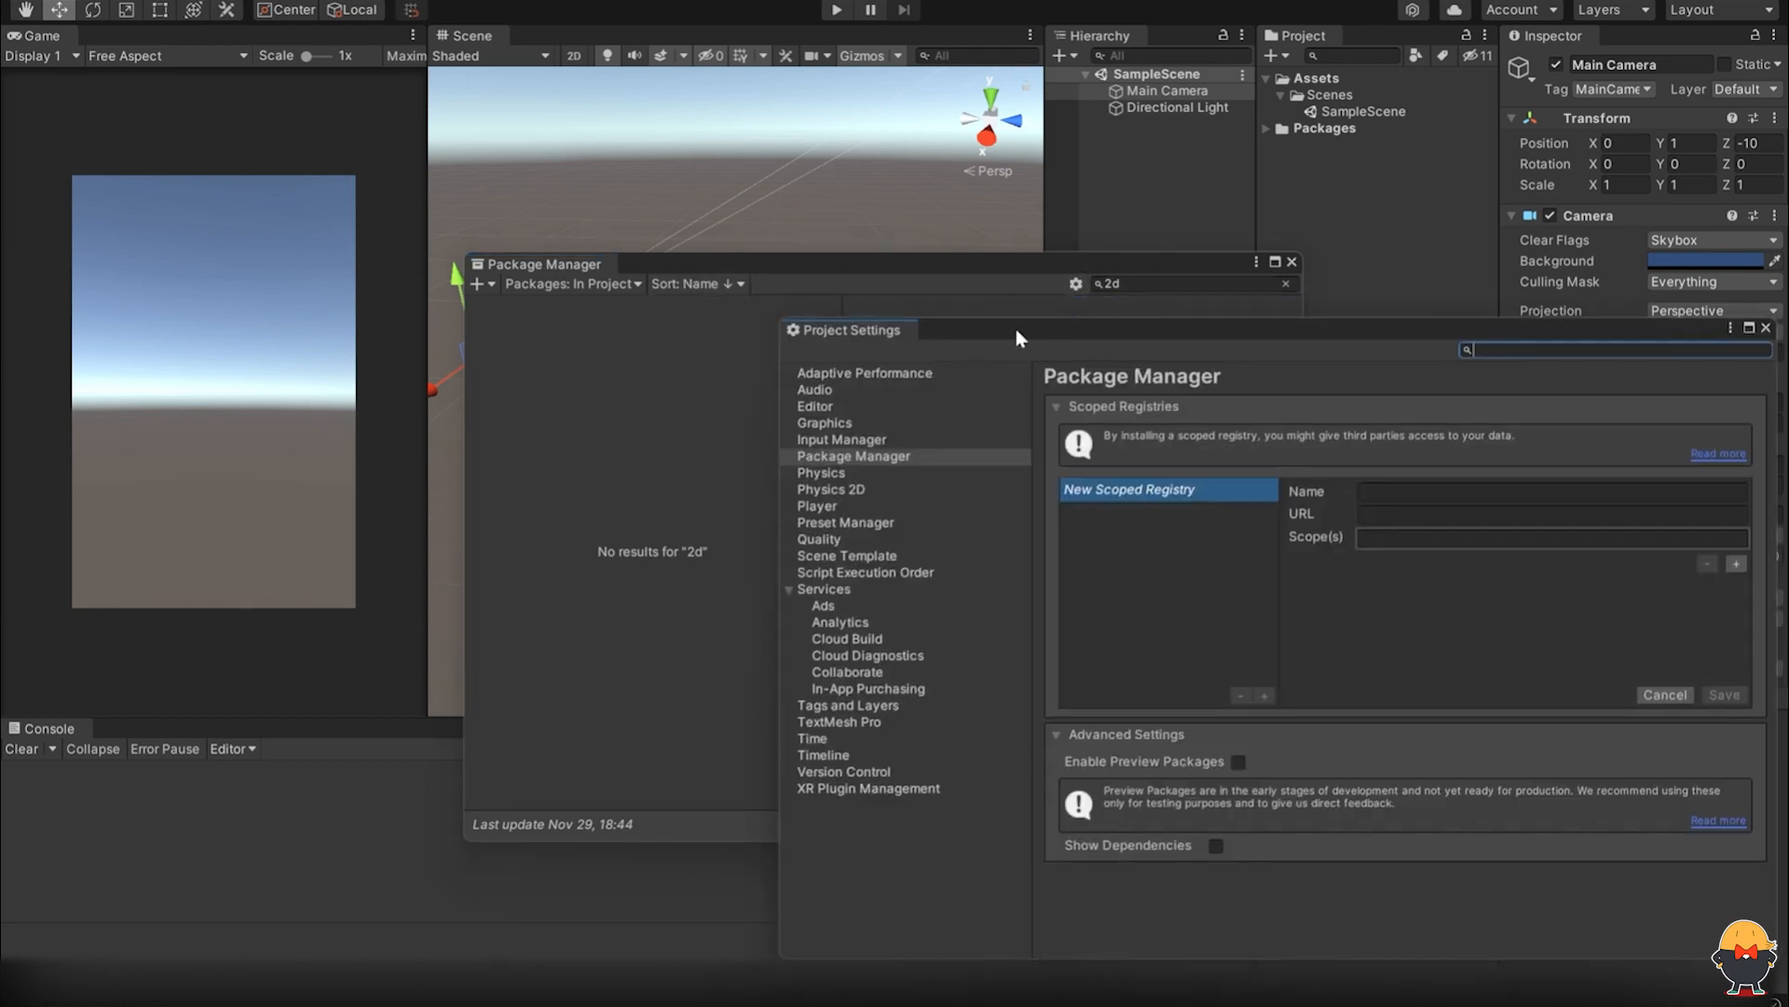
left_click(1467, 339)
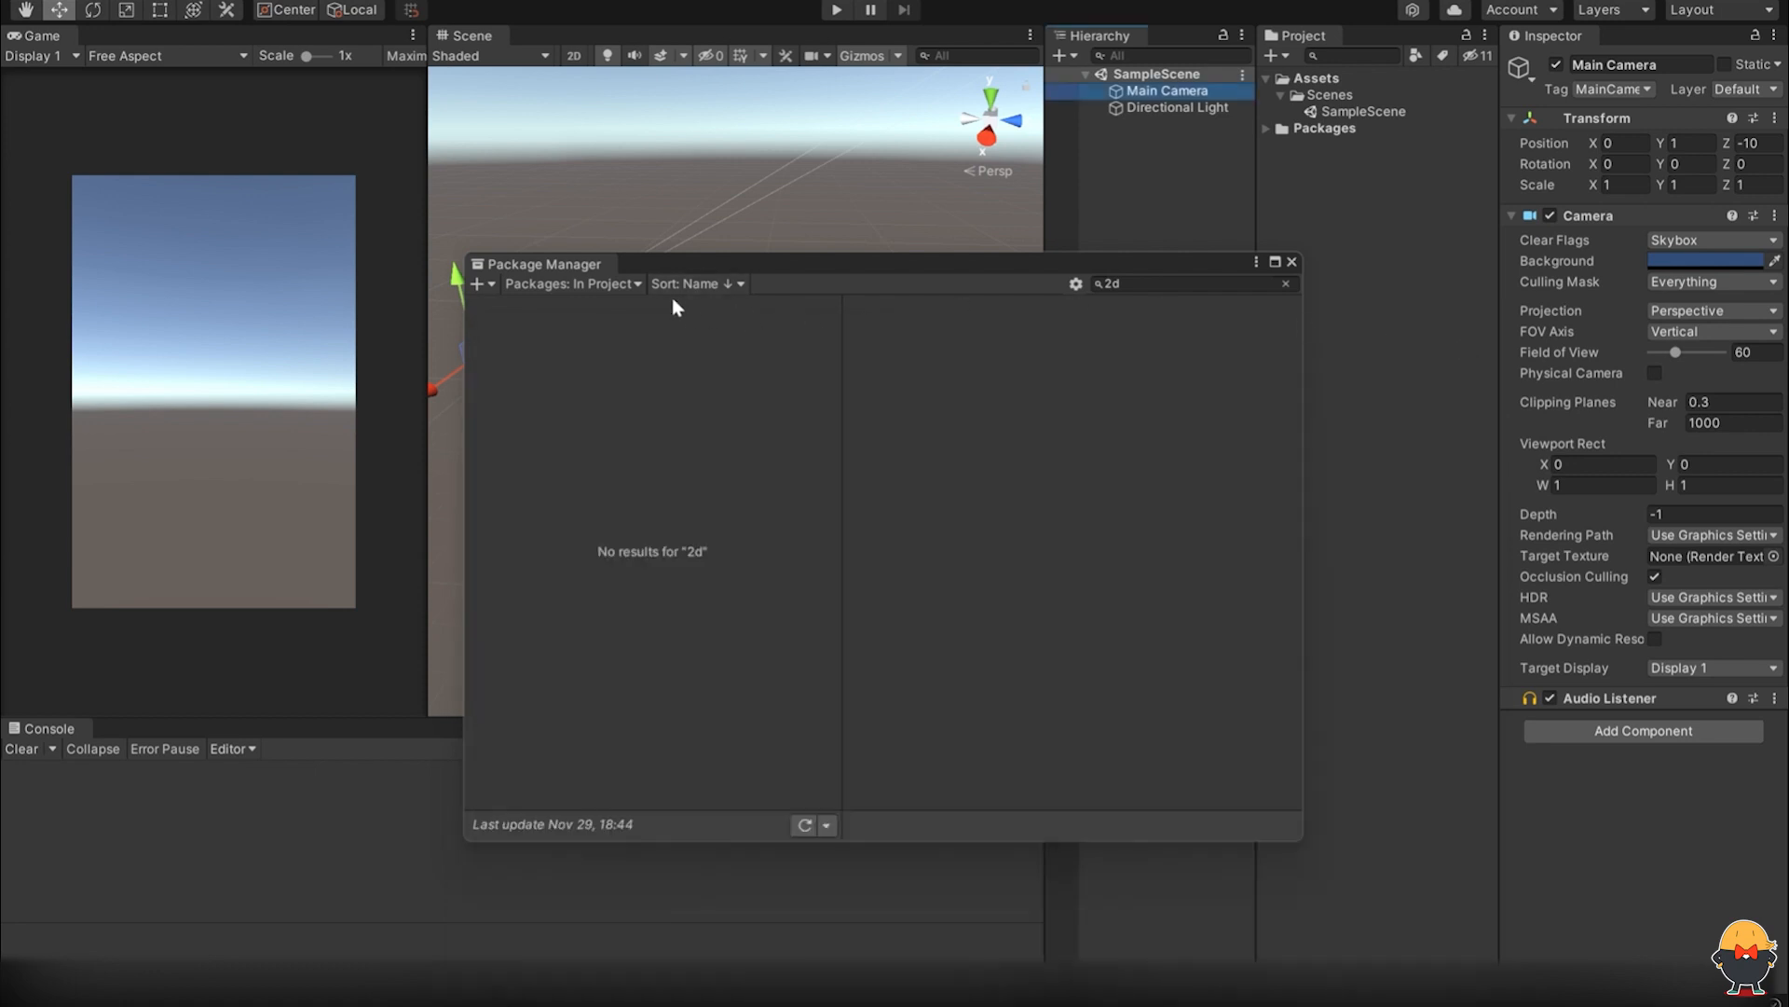
Step: Set the package source to Unity Registry so its packages are listed by name
left_click(630, 287)
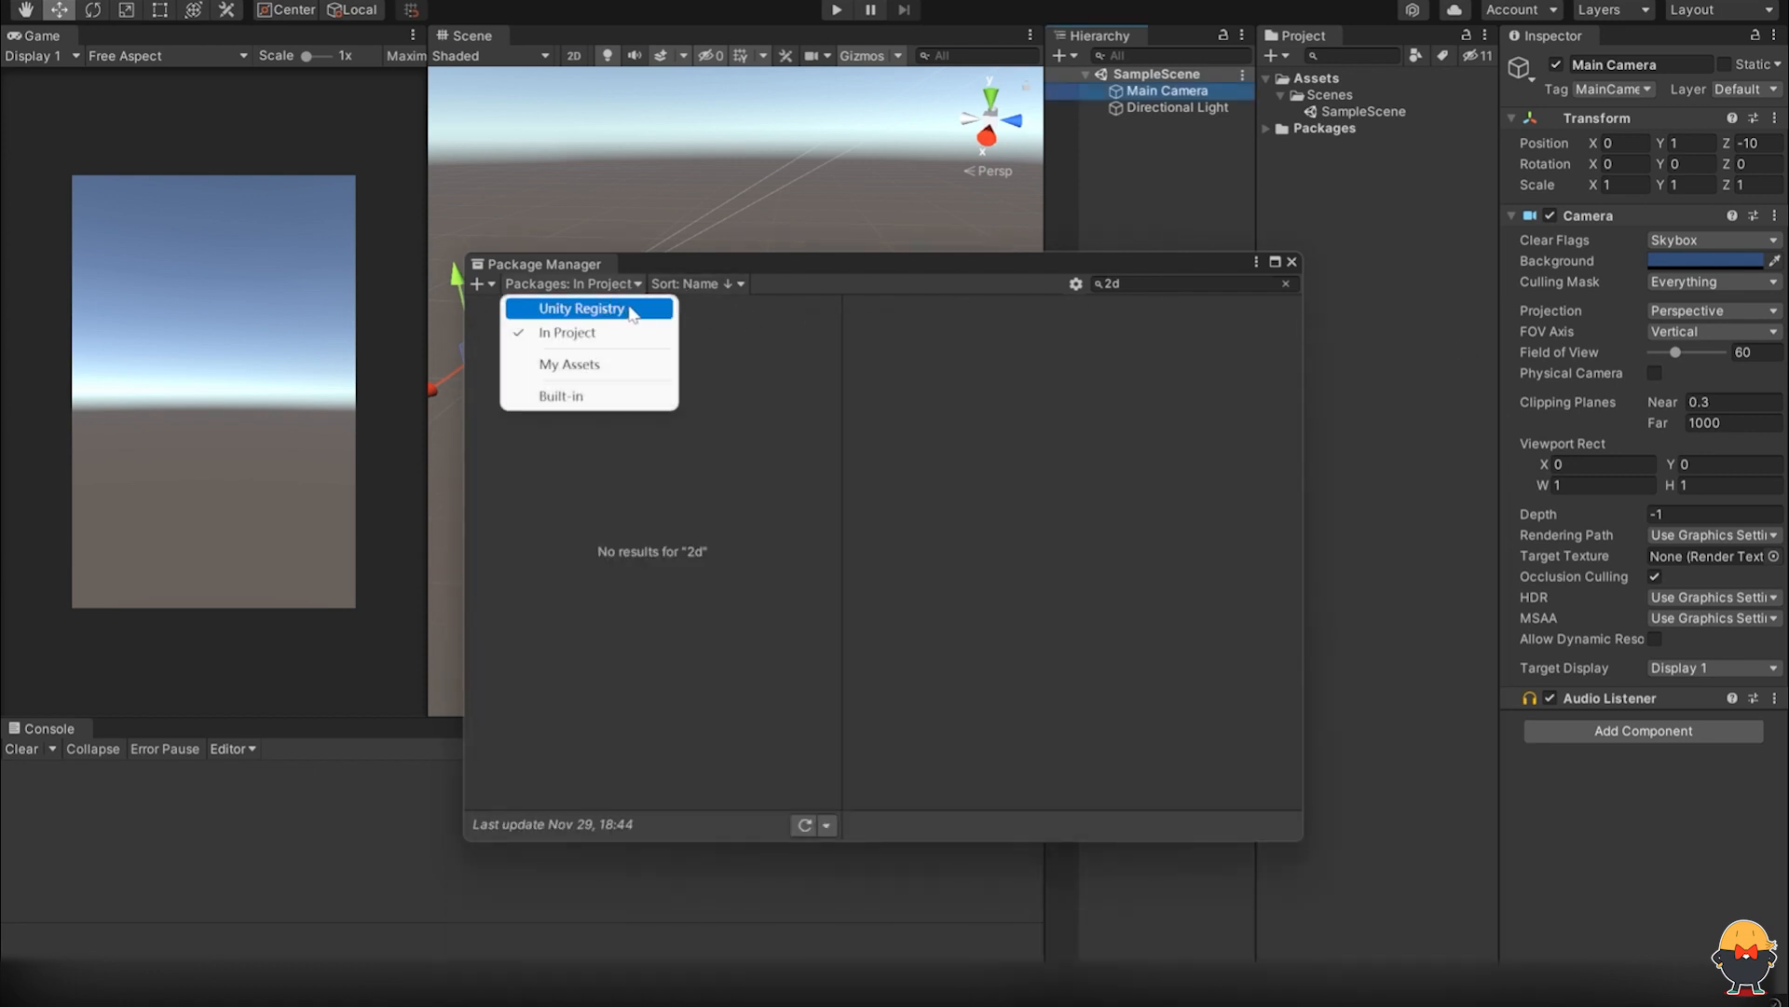
left_click(683, 284)
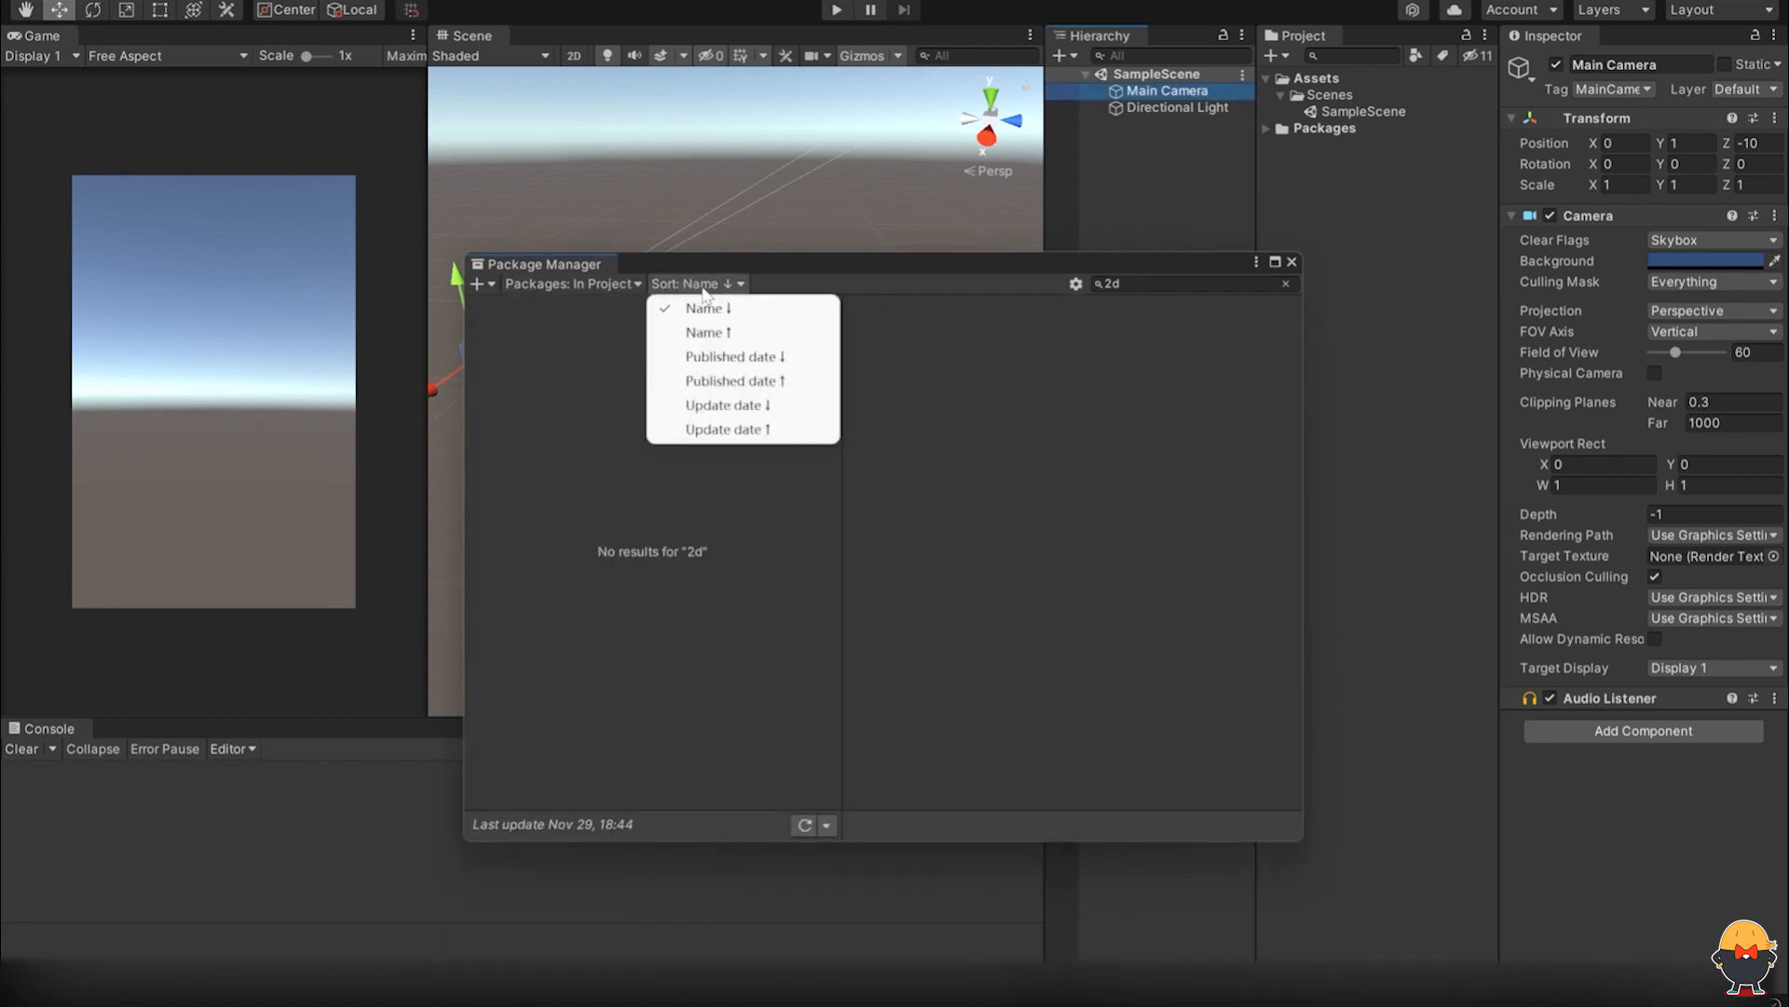
left_click(634, 284)
left_click(580, 307)
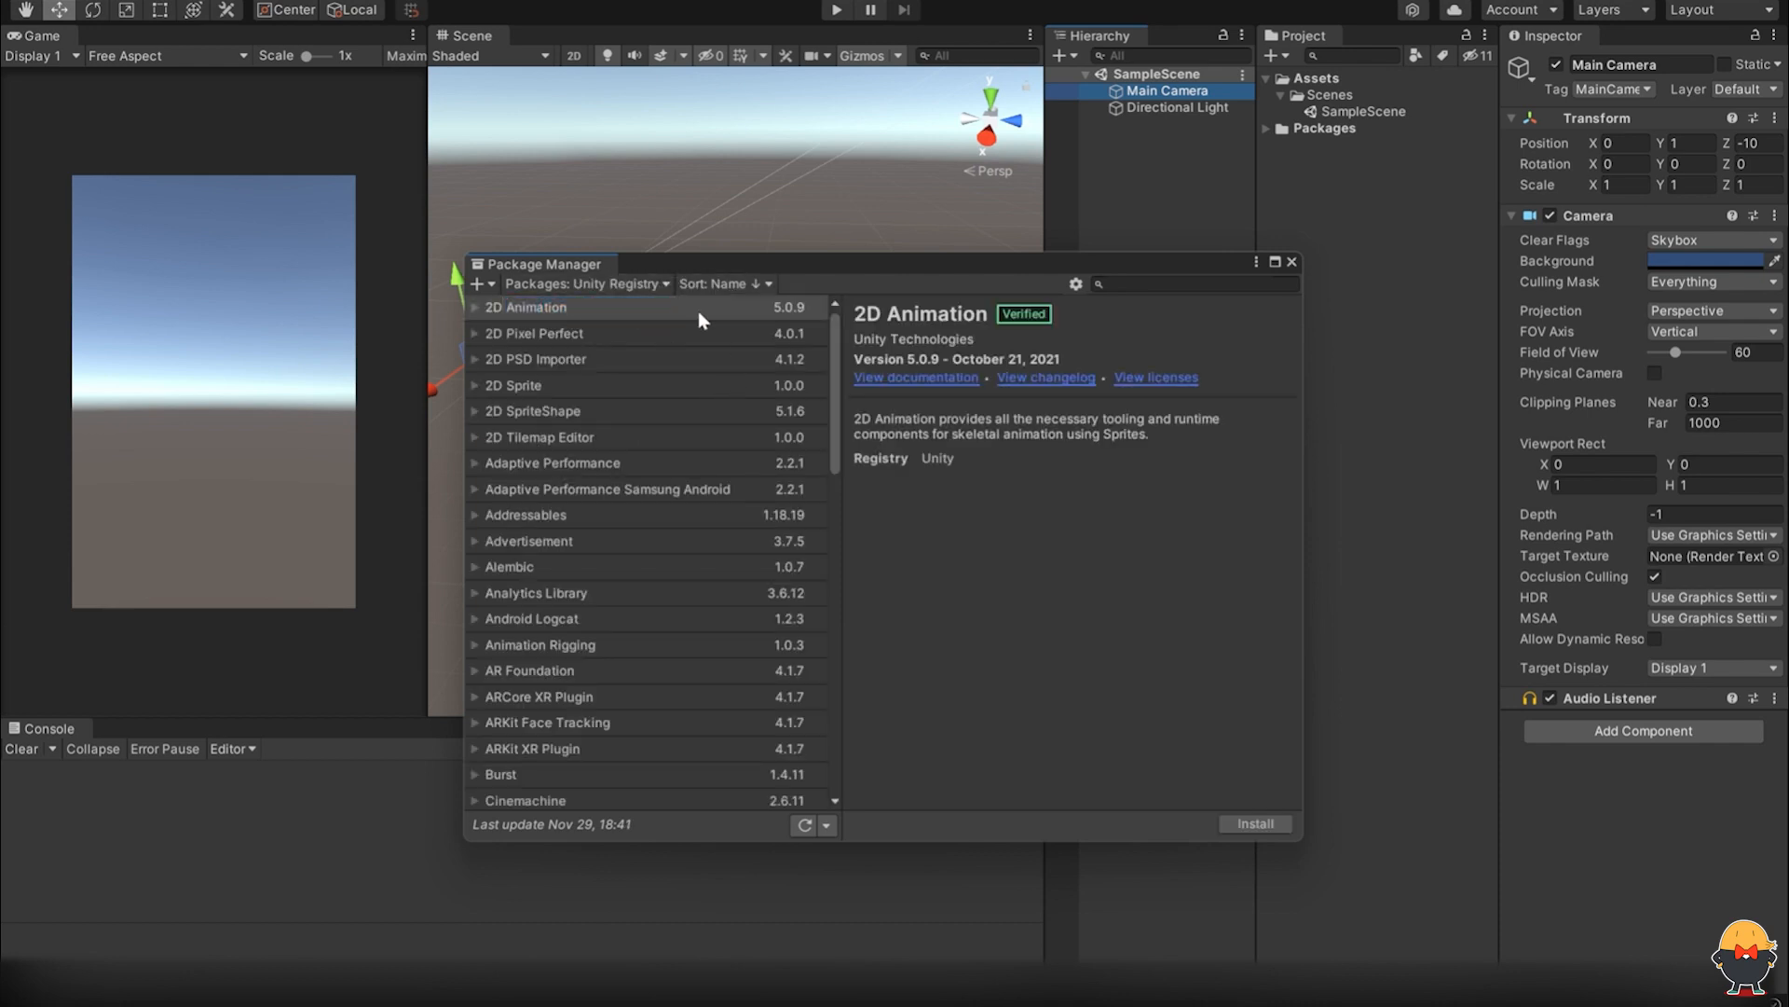
Step: Expand the 2D Animation package in the Unity Registry list and install version 5.0.9
left_click(634, 285)
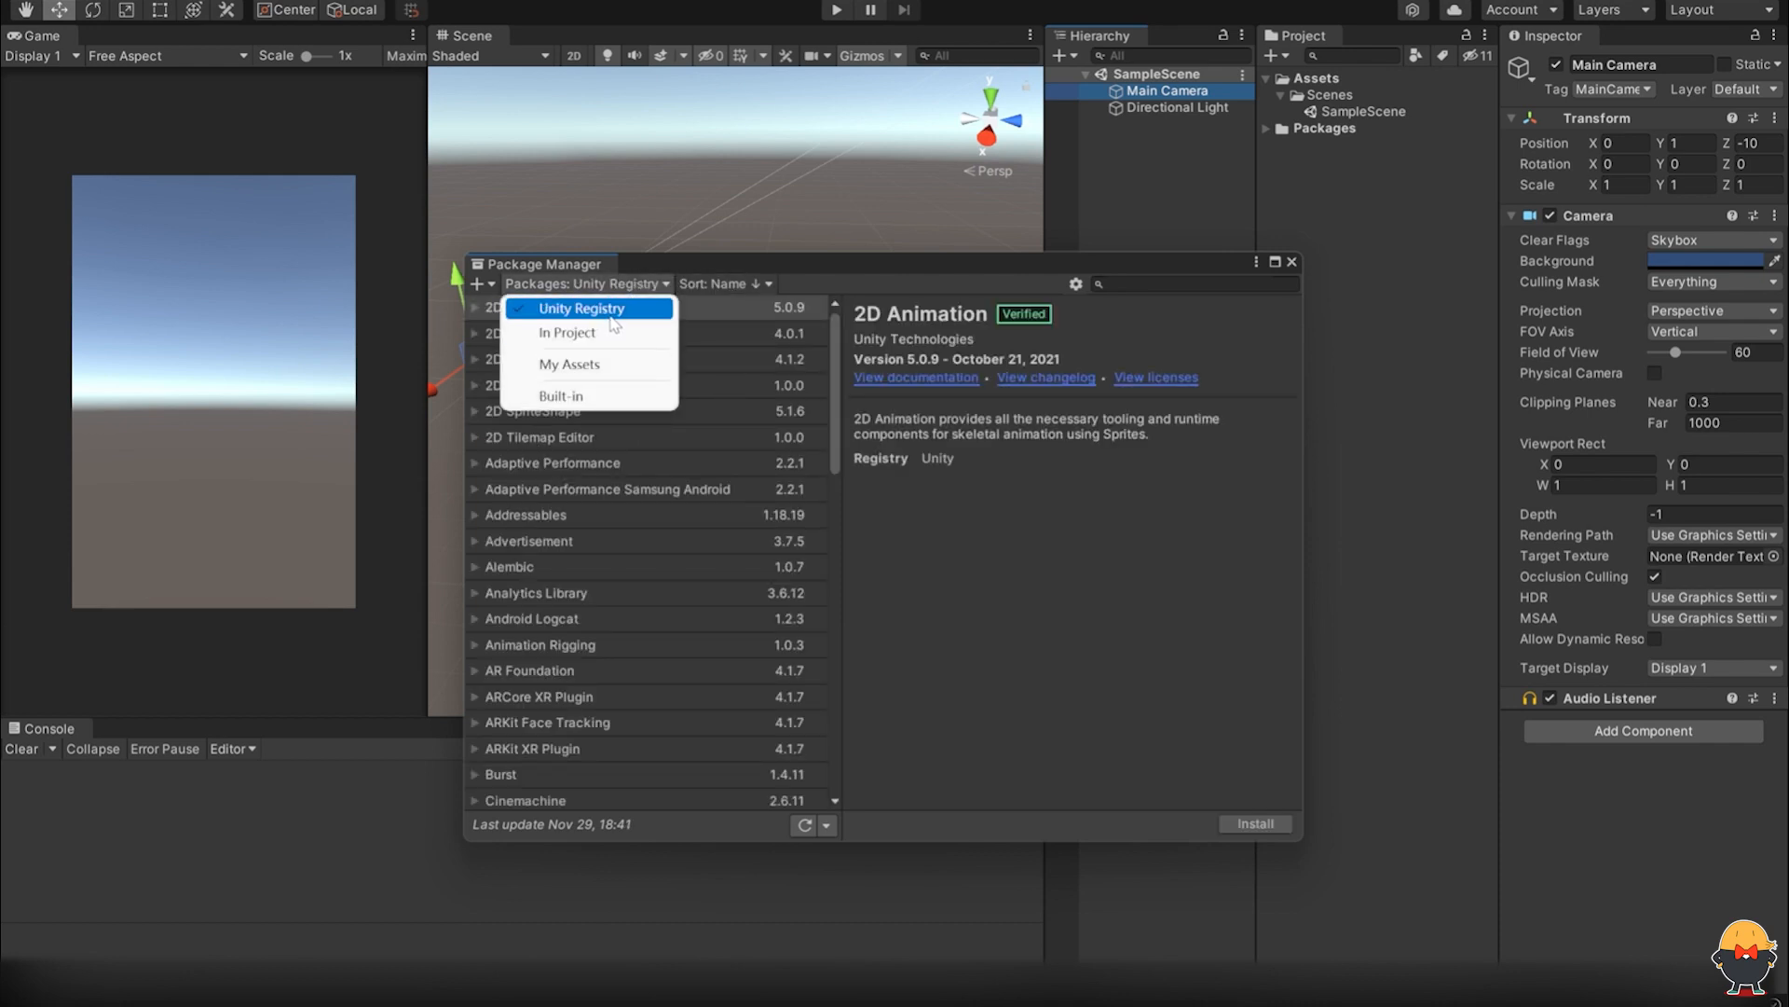
left_click(653, 271)
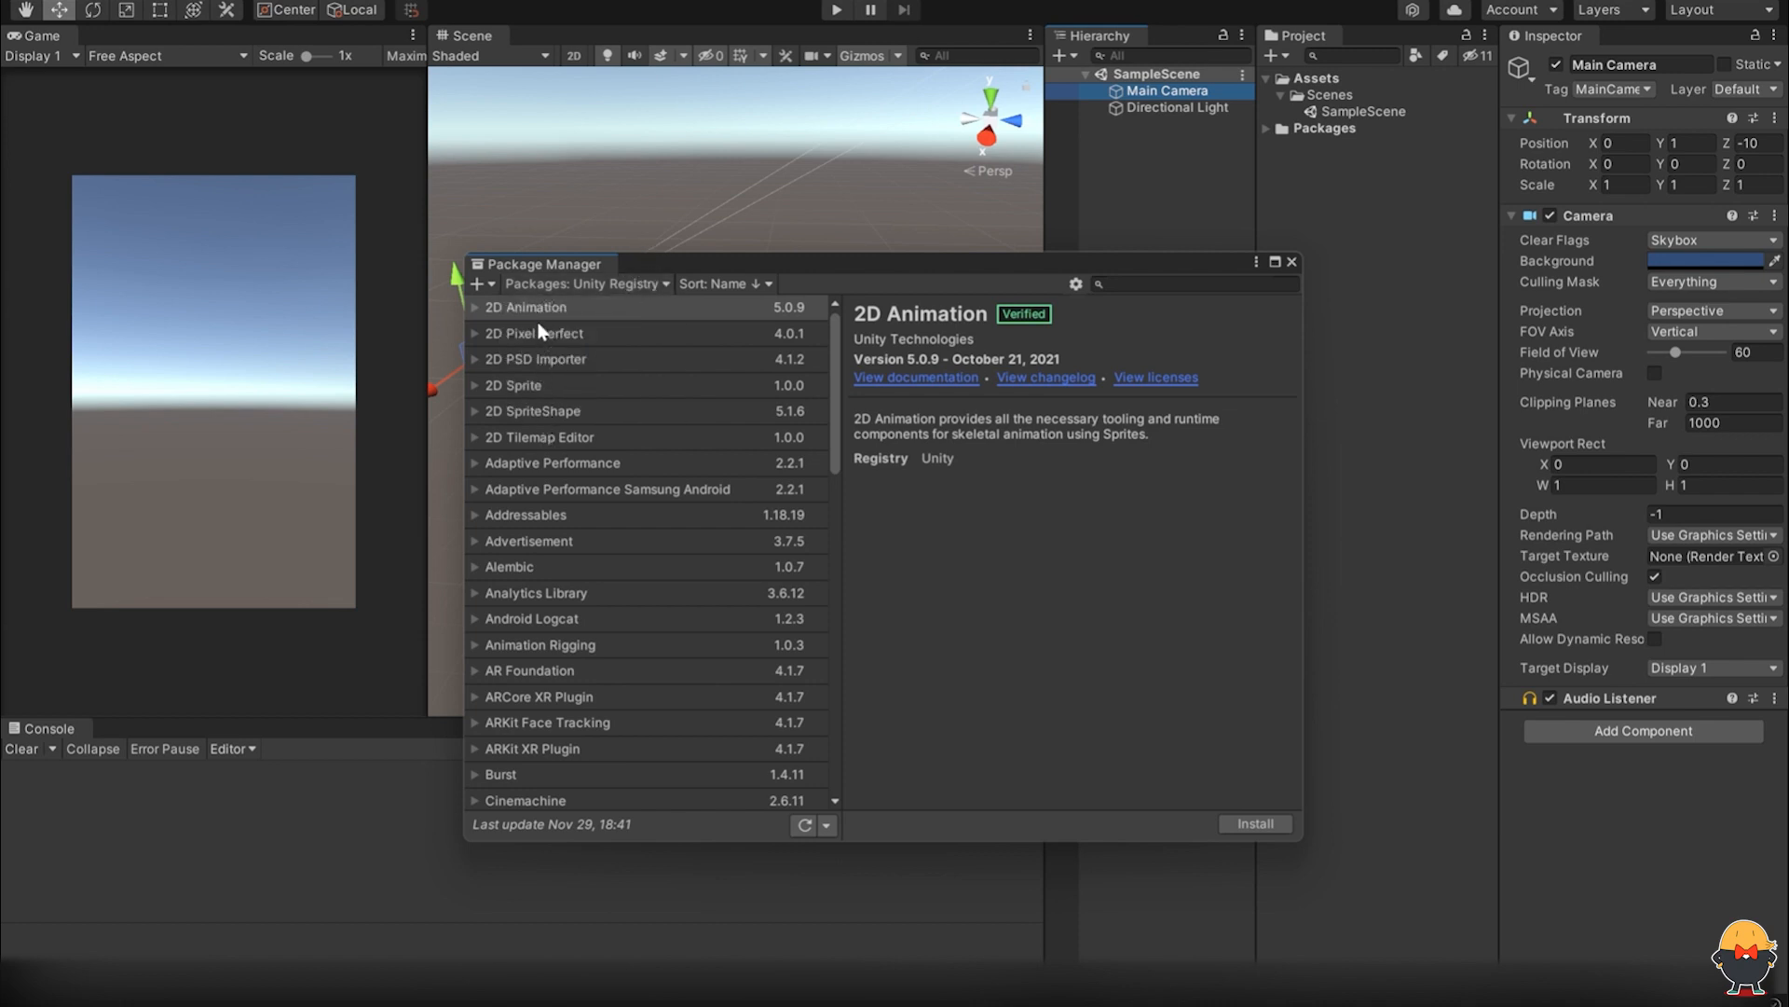
left_click(475, 309)
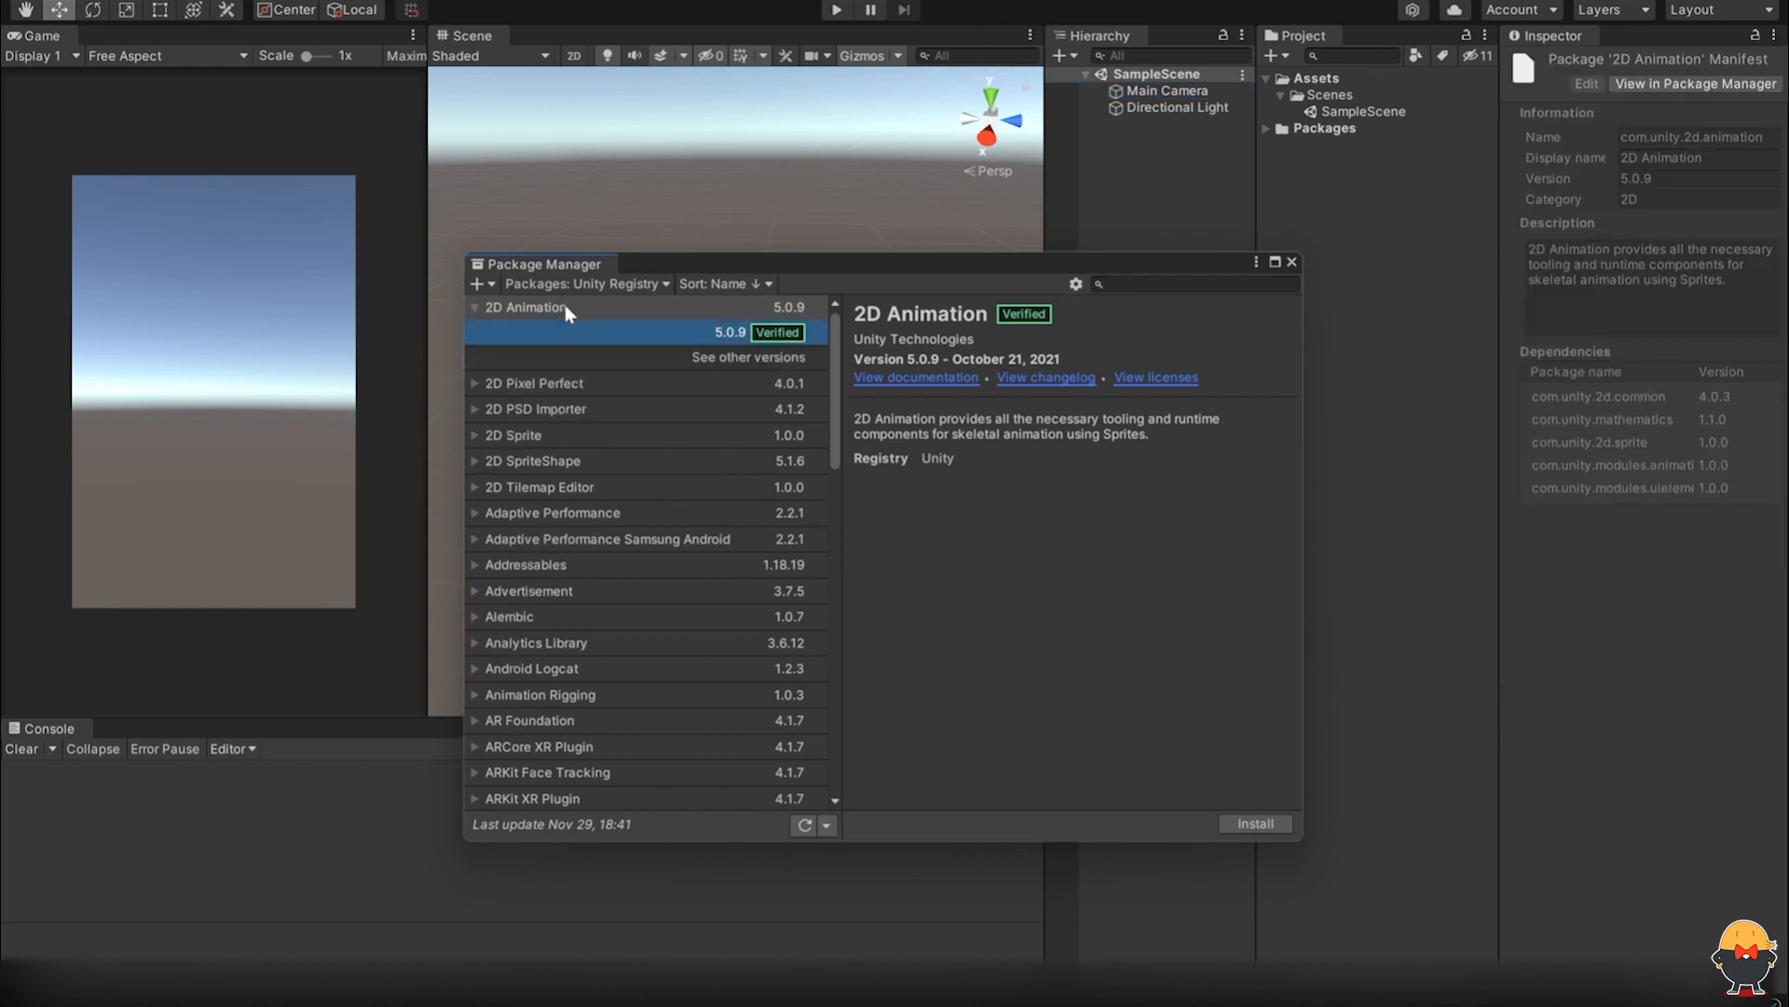
left_click(1256, 823)
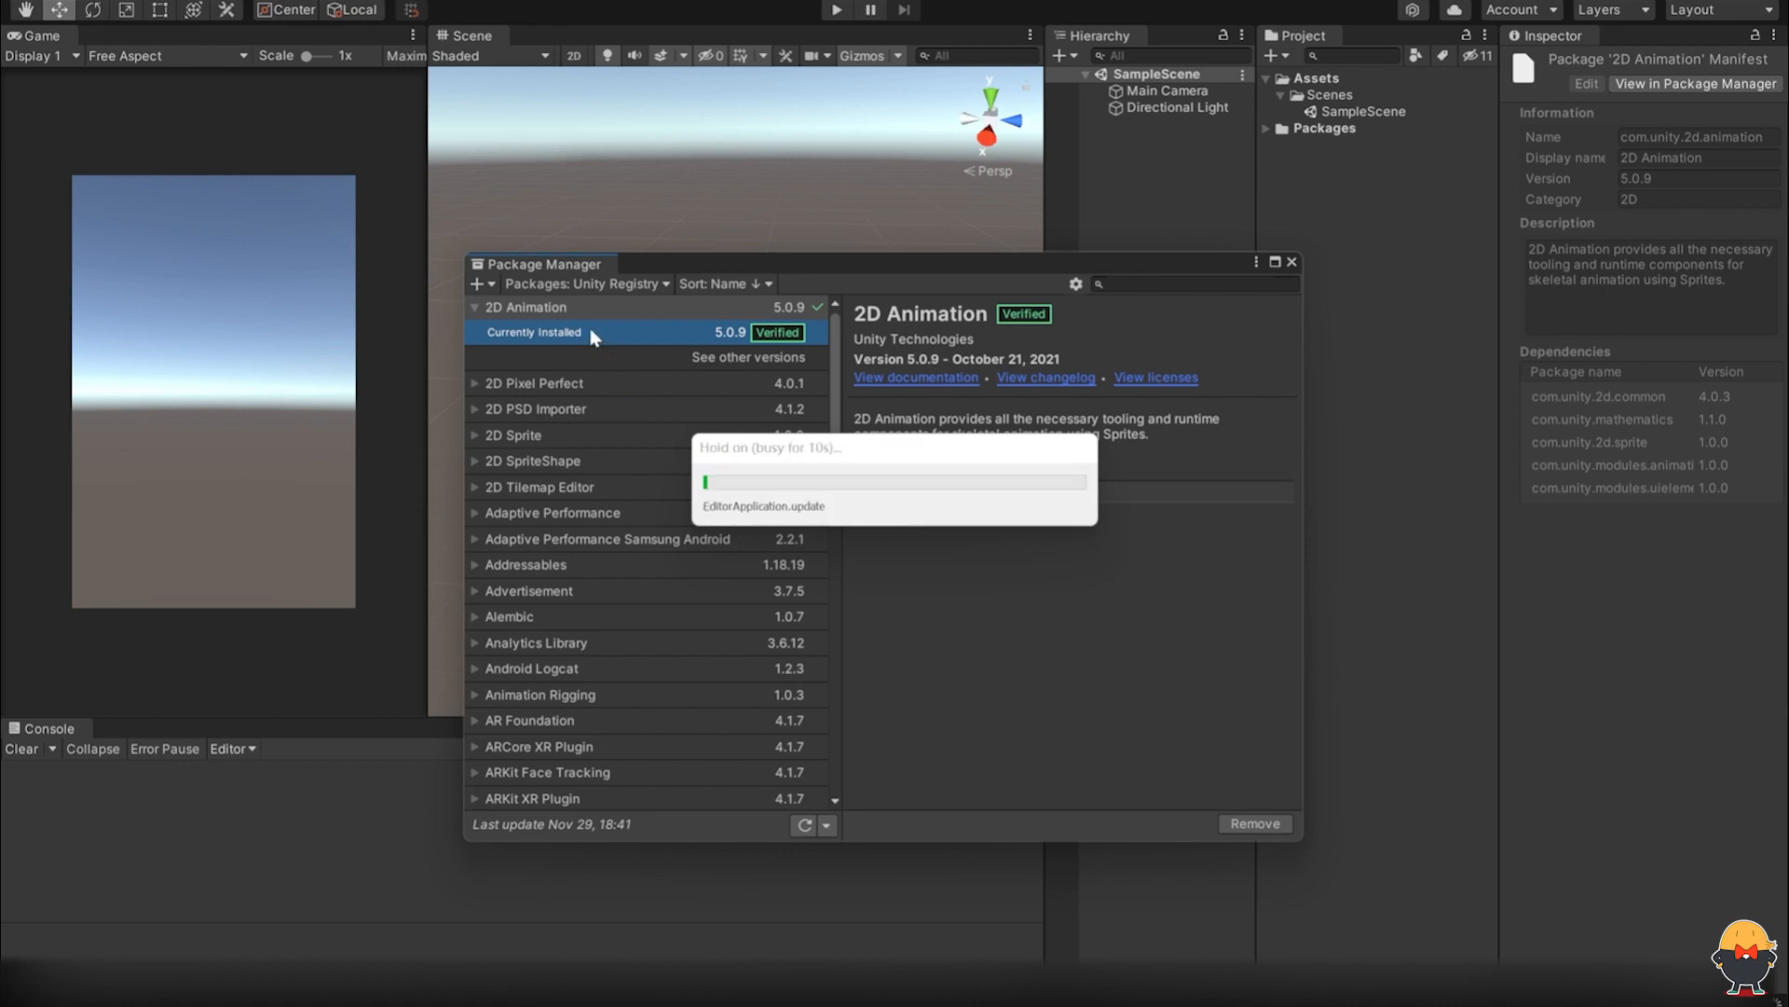
Step: Install the 2D PSD Importer 4.1.2 and 2D SpriteShape 5.1.6 packages and close the Package Manager
left_click(527, 416)
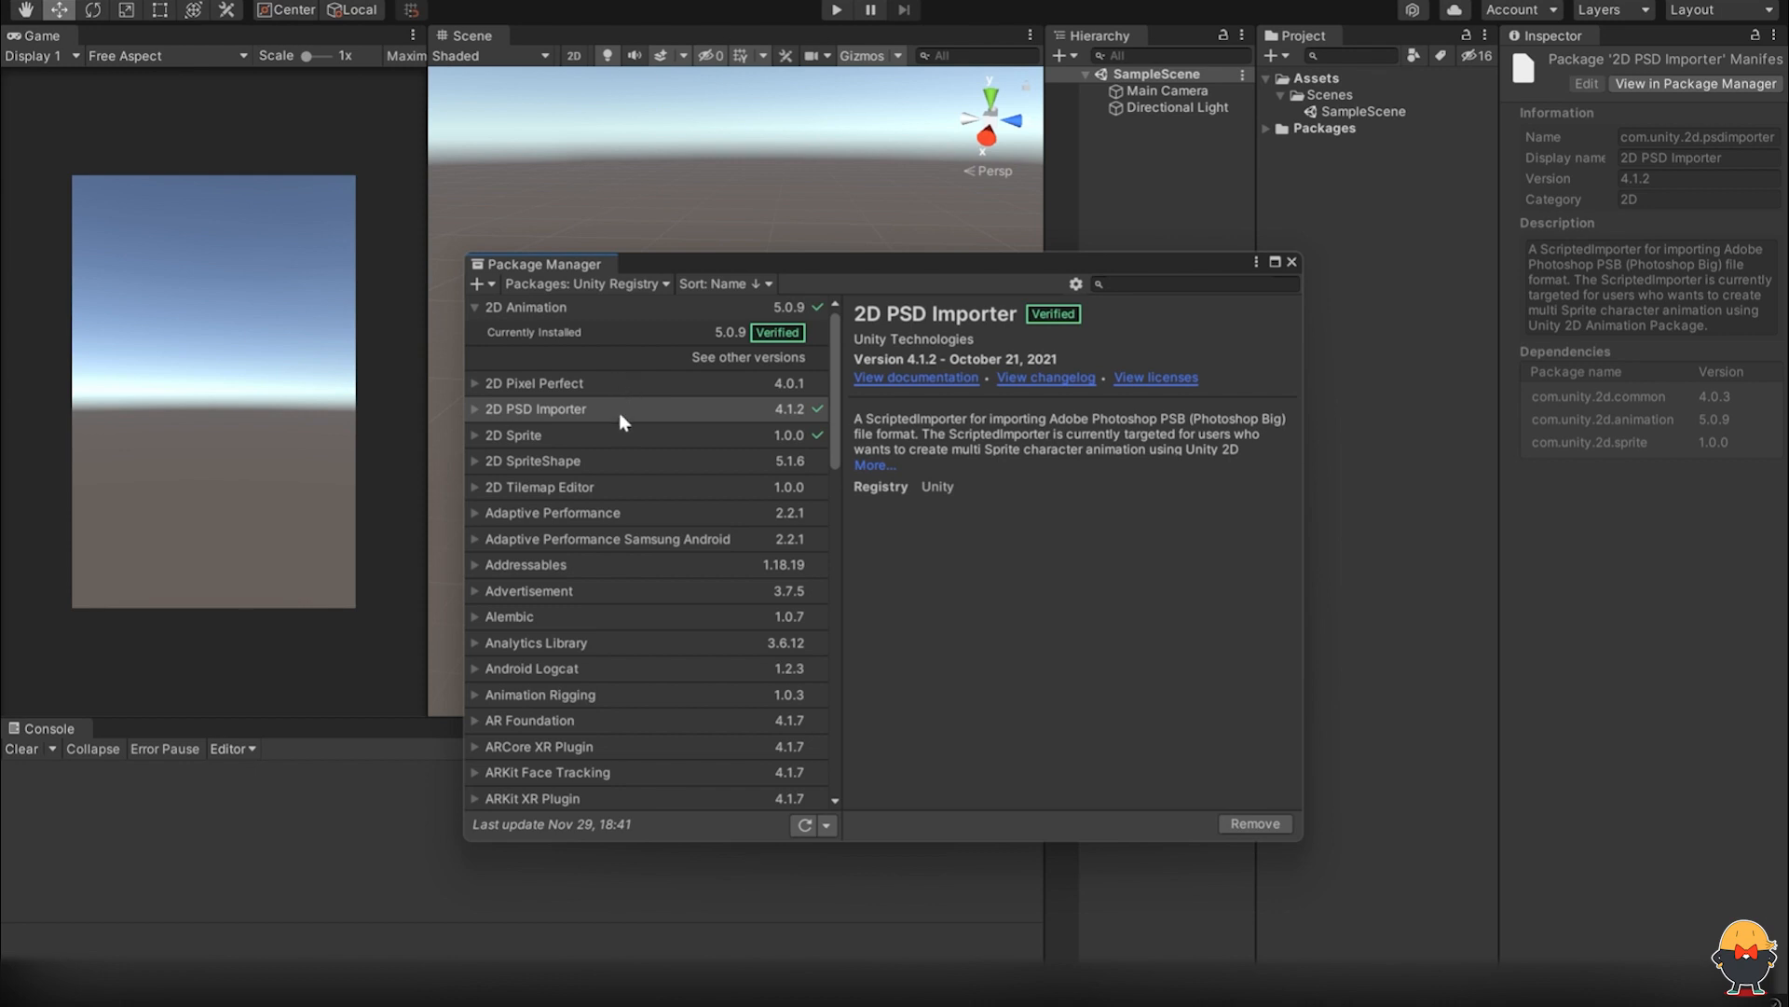
left_click(557, 438)
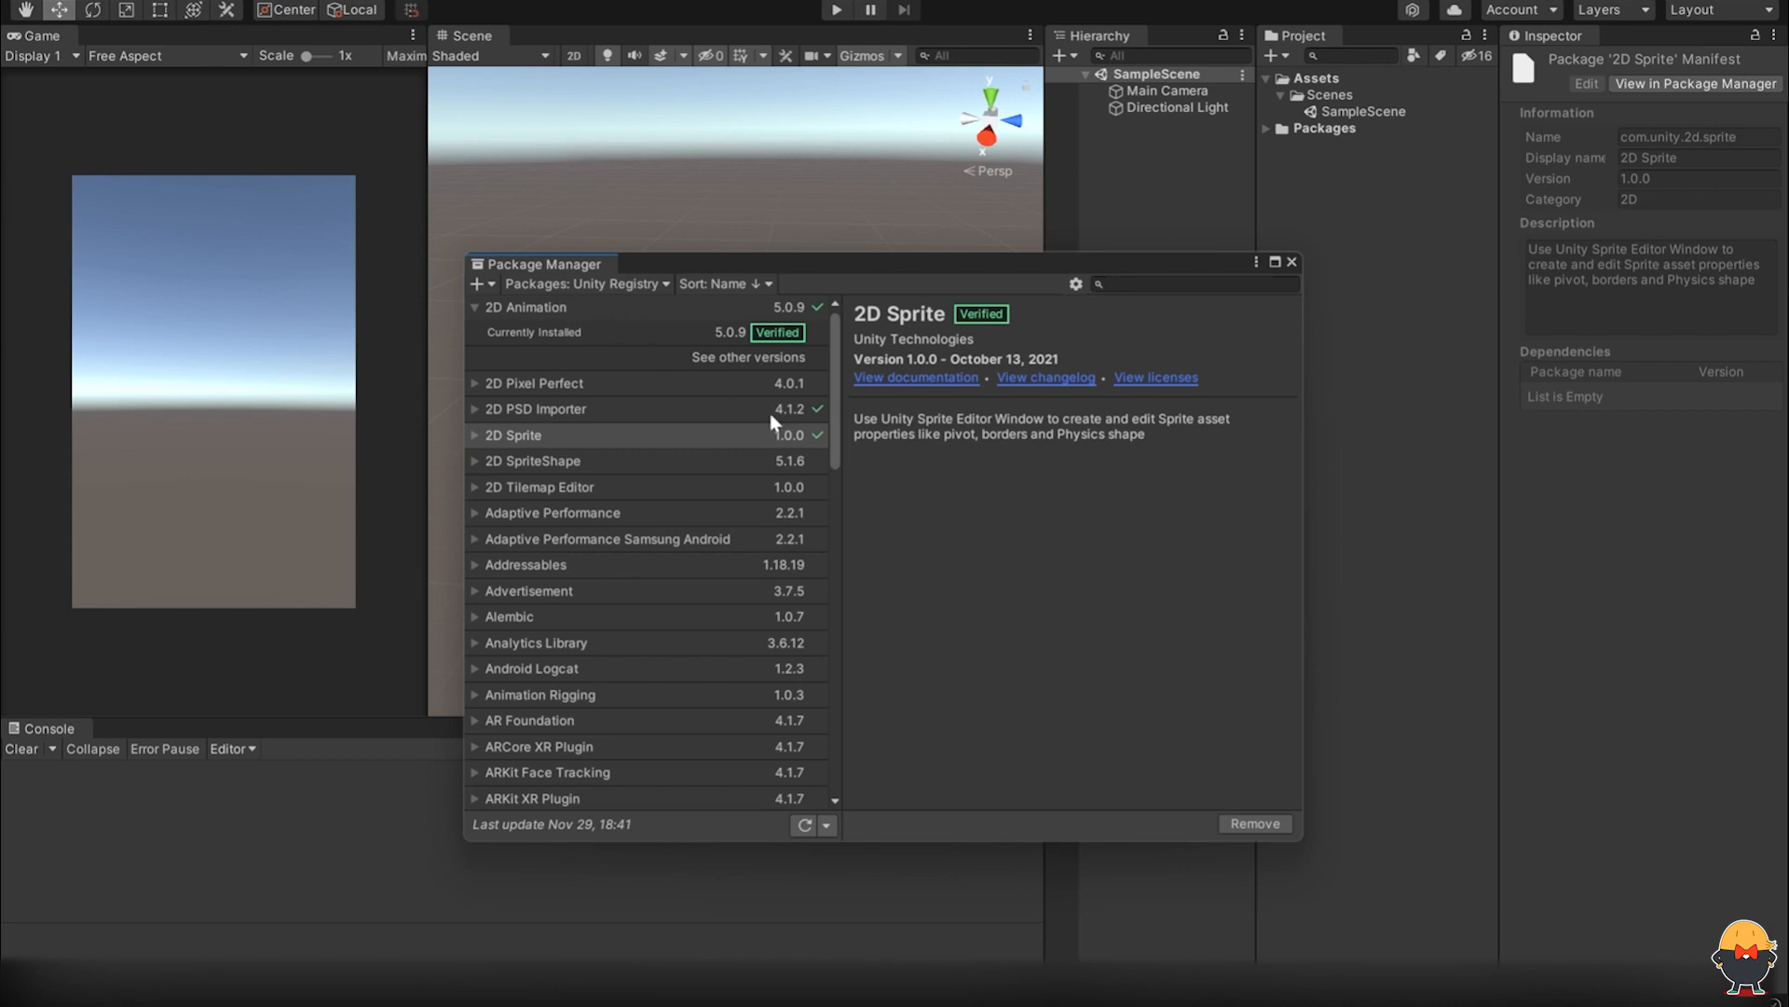
left_click(541, 463)
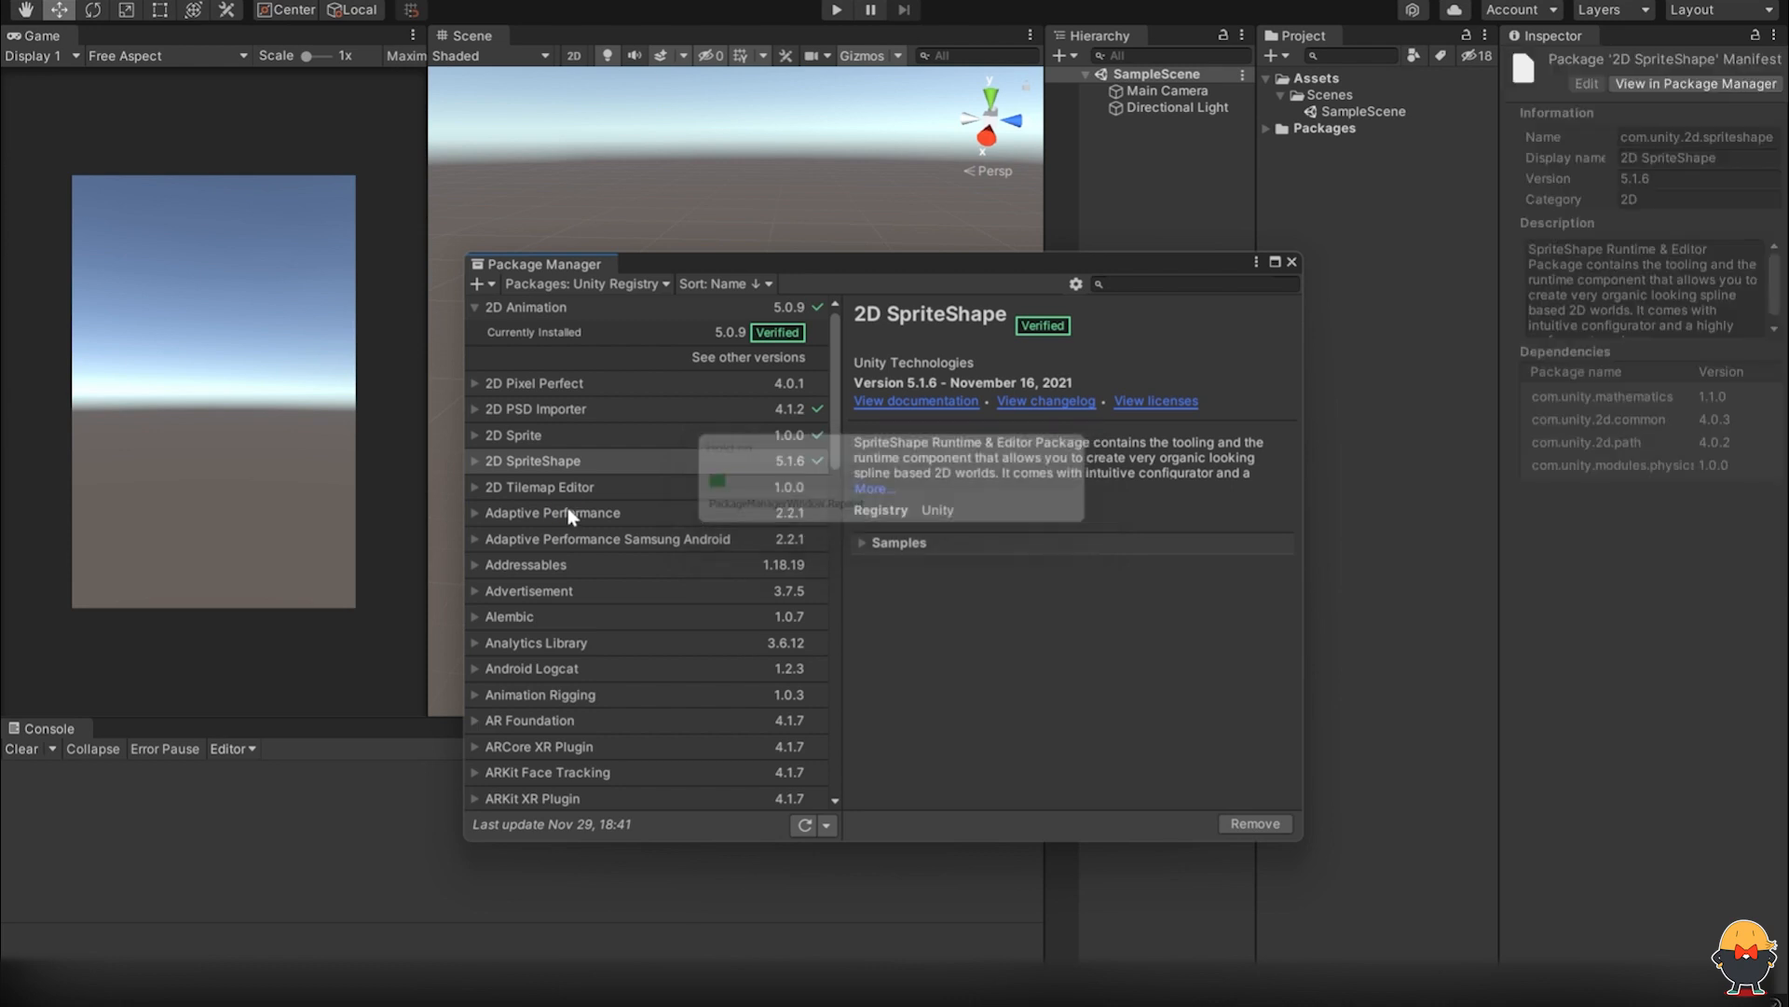
left_click(1292, 263)
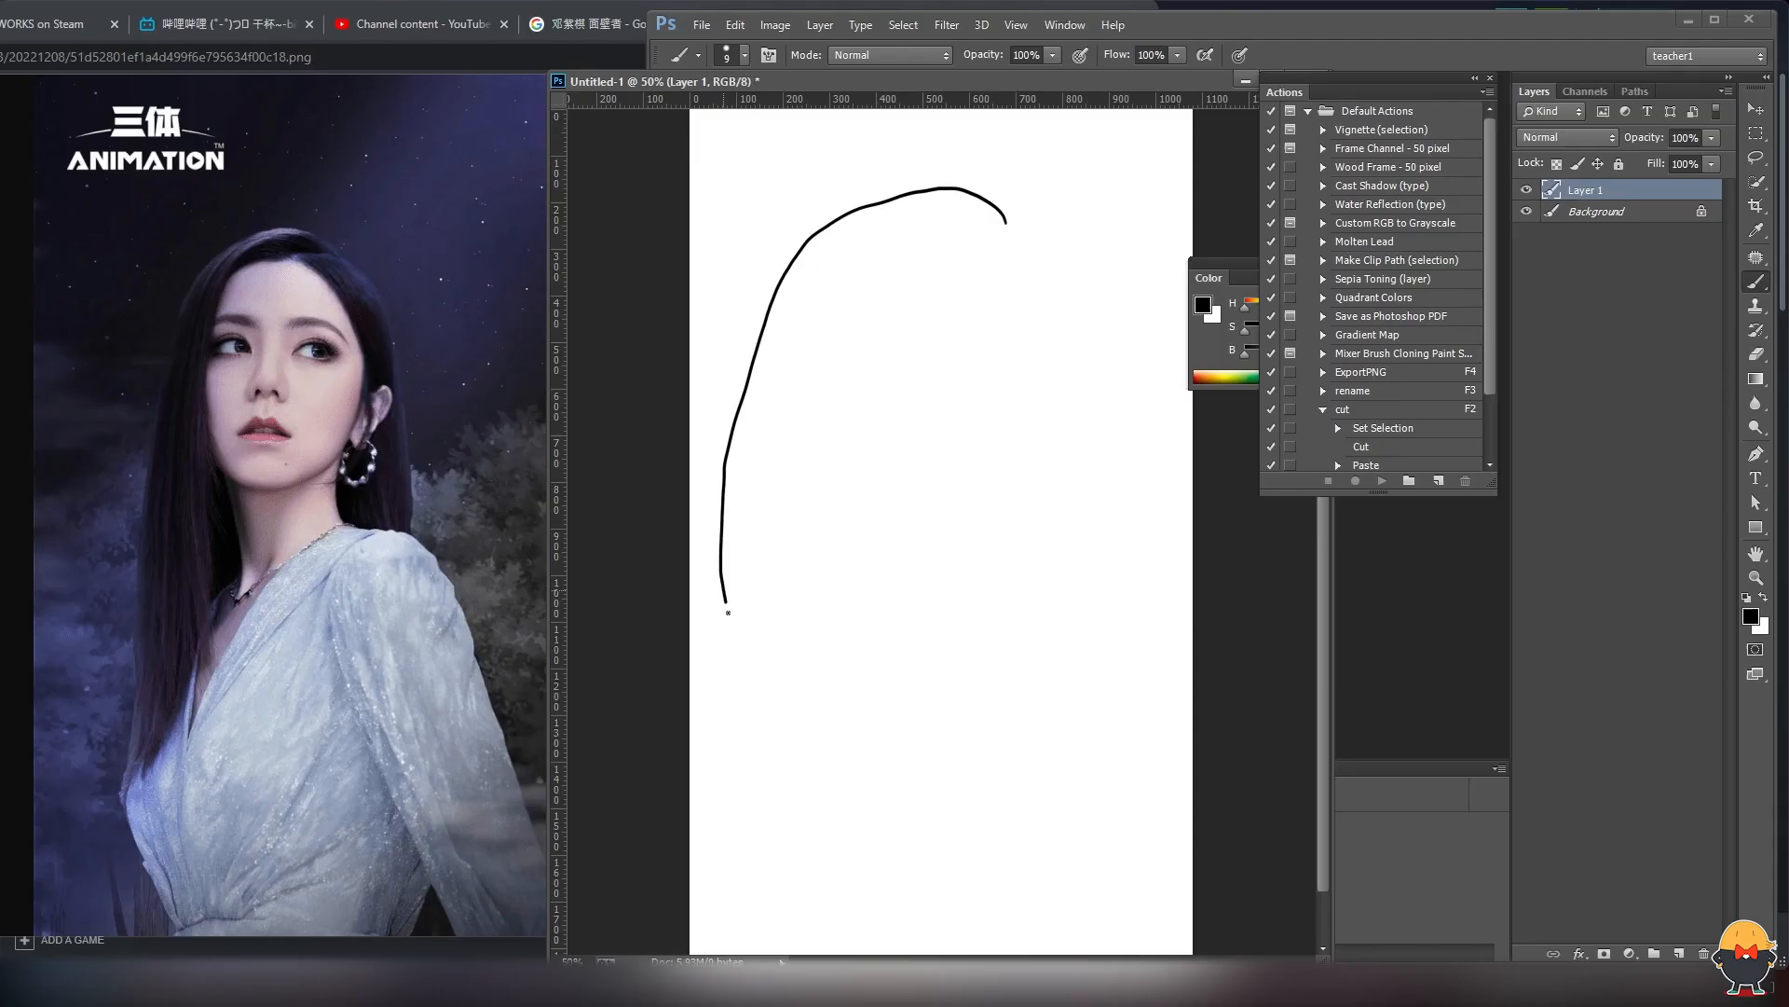
Step: Switch to Photoshop and sketch the portrait's long hair strands and rounded face outline in black on Layer 1
left_click_drag(728, 613, 742, 727)
mouse_move(1010, 222)
left_mouse_down()
mouse_move(1127, 388)
mouse_move(1123, 550)
left_mouse_up()
mouse_move(1023, 257)
left_mouse_down()
mouse_move(1103, 391)
mouse_move(942, 239)
mouse_move(892, 249)
left_mouse_up()
mouse_move(979, 203)
left_mouse_down()
mouse_move(865, 275)
mouse_move(835, 655)
left_mouse_up()
left_click_drag(777, 497, 820, 718)
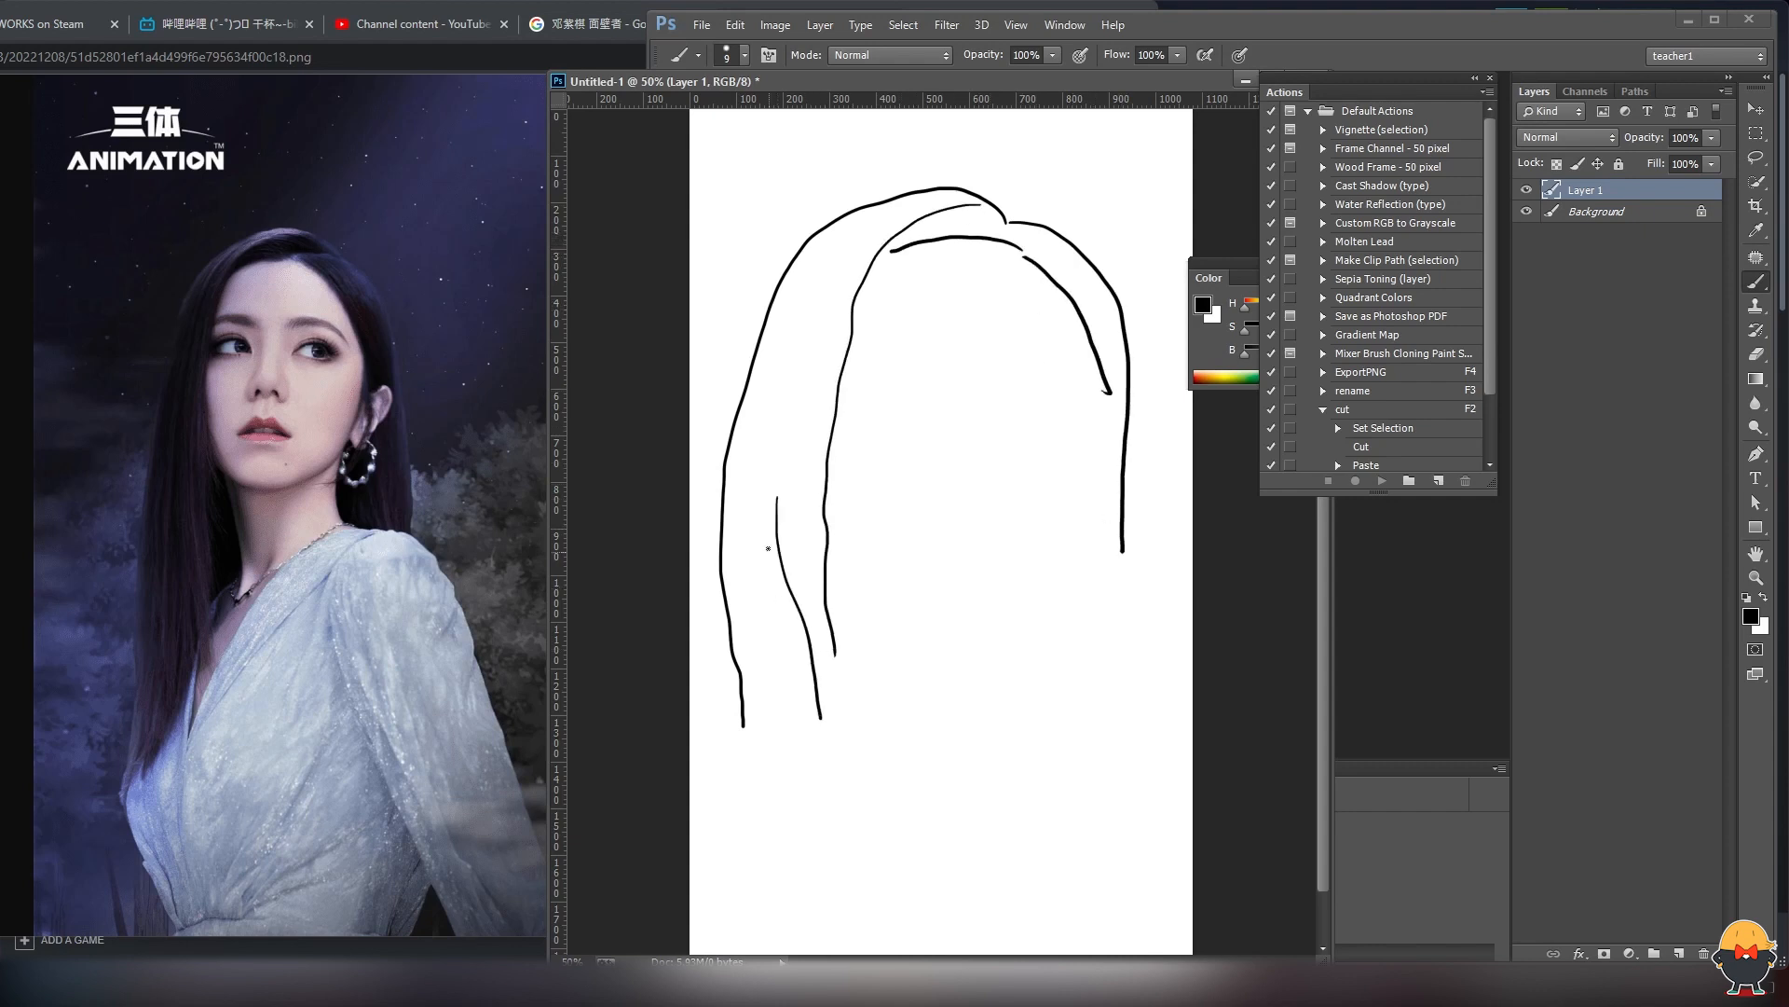
left_click_drag(768, 548, 769, 799)
left_click_drag(806, 727, 800, 785)
mouse_move(823, 569)
left_mouse_down()
mouse_move(843, 602)
mouse_move(930, 620)
mouse_move(1110, 394)
left_mouse_up()
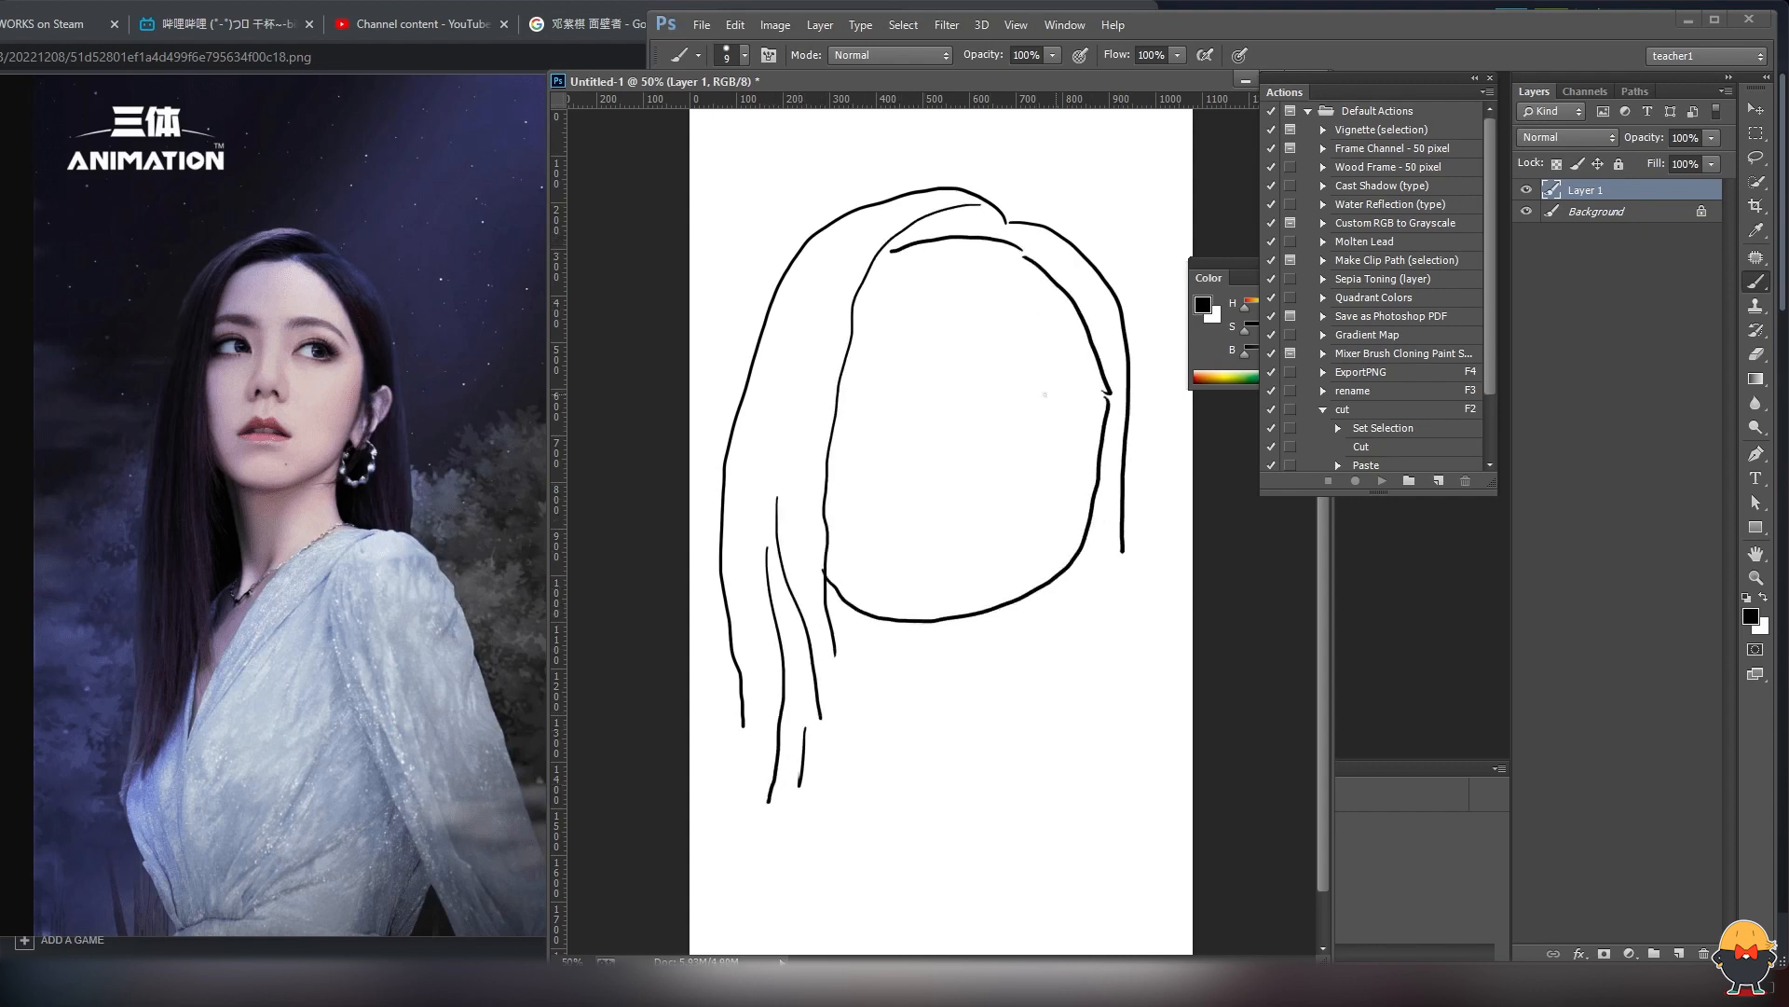
Step: Draw the eyebrows, the eyes with lashes and pupils, the nose and the mouth with teeth inside the face outline
mouse_move(864, 323)
left_mouse_down()
mouse_move(918, 311)
mouse_move(930, 333)
mouse_move(891, 438)
mouse_move(904, 453)
mouse_move(940, 455)
mouse_move(974, 322)
mouse_move(1060, 379)
left_mouse_up()
left_click_drag(932, 366, 885, 360)
left_click_drag(897, 332, 911, 348)
mouse_move(922, 336)
left_mouse_down()
mouse_move(919, 361)
mouse_move(1016, 388)
left_mouse_up()
mouse_move(1006, 384)
left_mouse_down()
mouse_move(1020, 364)
mouse_move(1033, 382)
left_mouse_up()
mouse_move(1001, 376)
left_mouse_down()
mouse_move(997, 362)
mouse_move(1012, 397)
left_mouse_up()
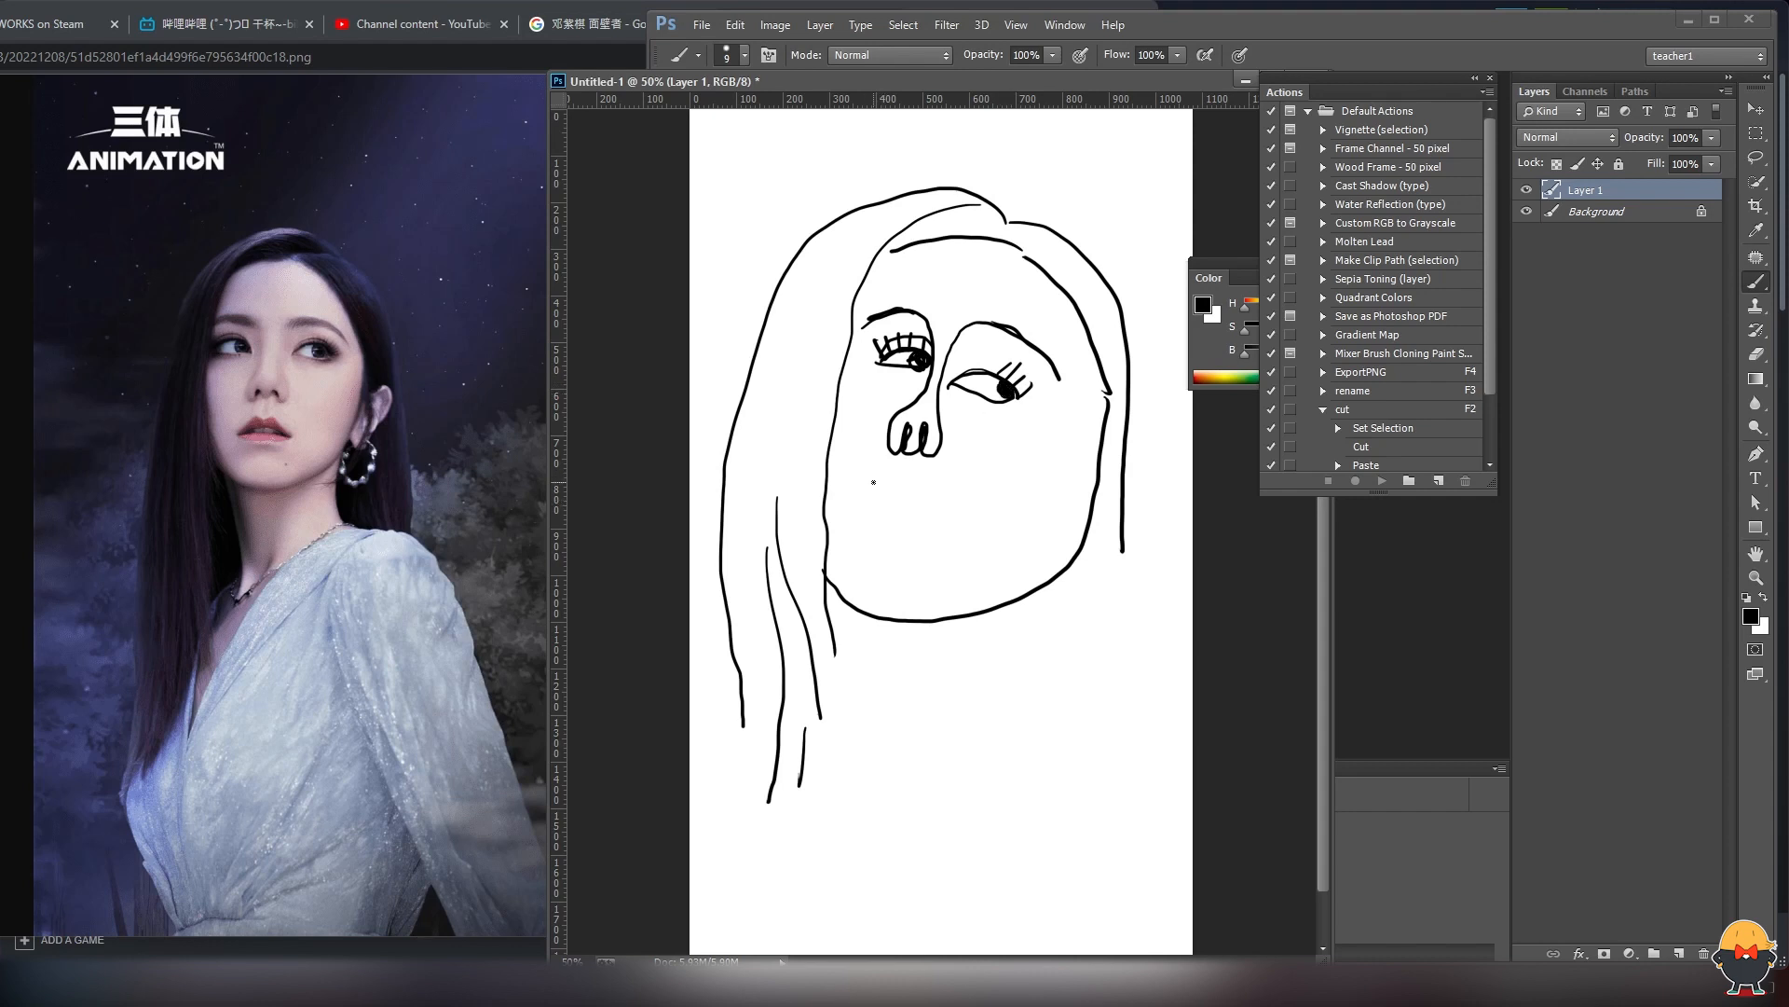
mouse_move(872, 484)
left_mouse_down()
mouse_move(926, 466)
mouse_move(871, 486)
mouse_move(934, 488)
left_mouse_up()
Step: Complete the portrait sketch with the ear, earring, neck, V-neckline, shoulders, sleeve lines and the hair behind the ear
mouse_move(1100, 471)
left_mouse_down()
mouse_move(1092, 563)
mouse_move(1059, 601)
left_mouse_up()
mouse_move(1058, 601)
left_mouse_down()
mouse_move(1093, 586)
mouse_move(1102, 671)
left_mouse_up()
left_click_drag(832, 598, 794, 701)
mouse_move(1092, 664)
left_mouse_down()
mouse_move(800, 733)
mouse_move(690, 948)
mouse_move(1177, 794)
mouse_move(1188, 811)
left_mouse_up()
mouse_move(1118, 753)
left_mouse_down()
mouse_move(1107, 951)
mouse_move(1064, 954)
left_mouse_up()
left_click_drag(1118, 574, 1123, 712)
mouse_move(1105, 596)
left_mouse_down()
mouse_move(1109, 686)
mouse_move(1086, 653)
left_mouse_up()
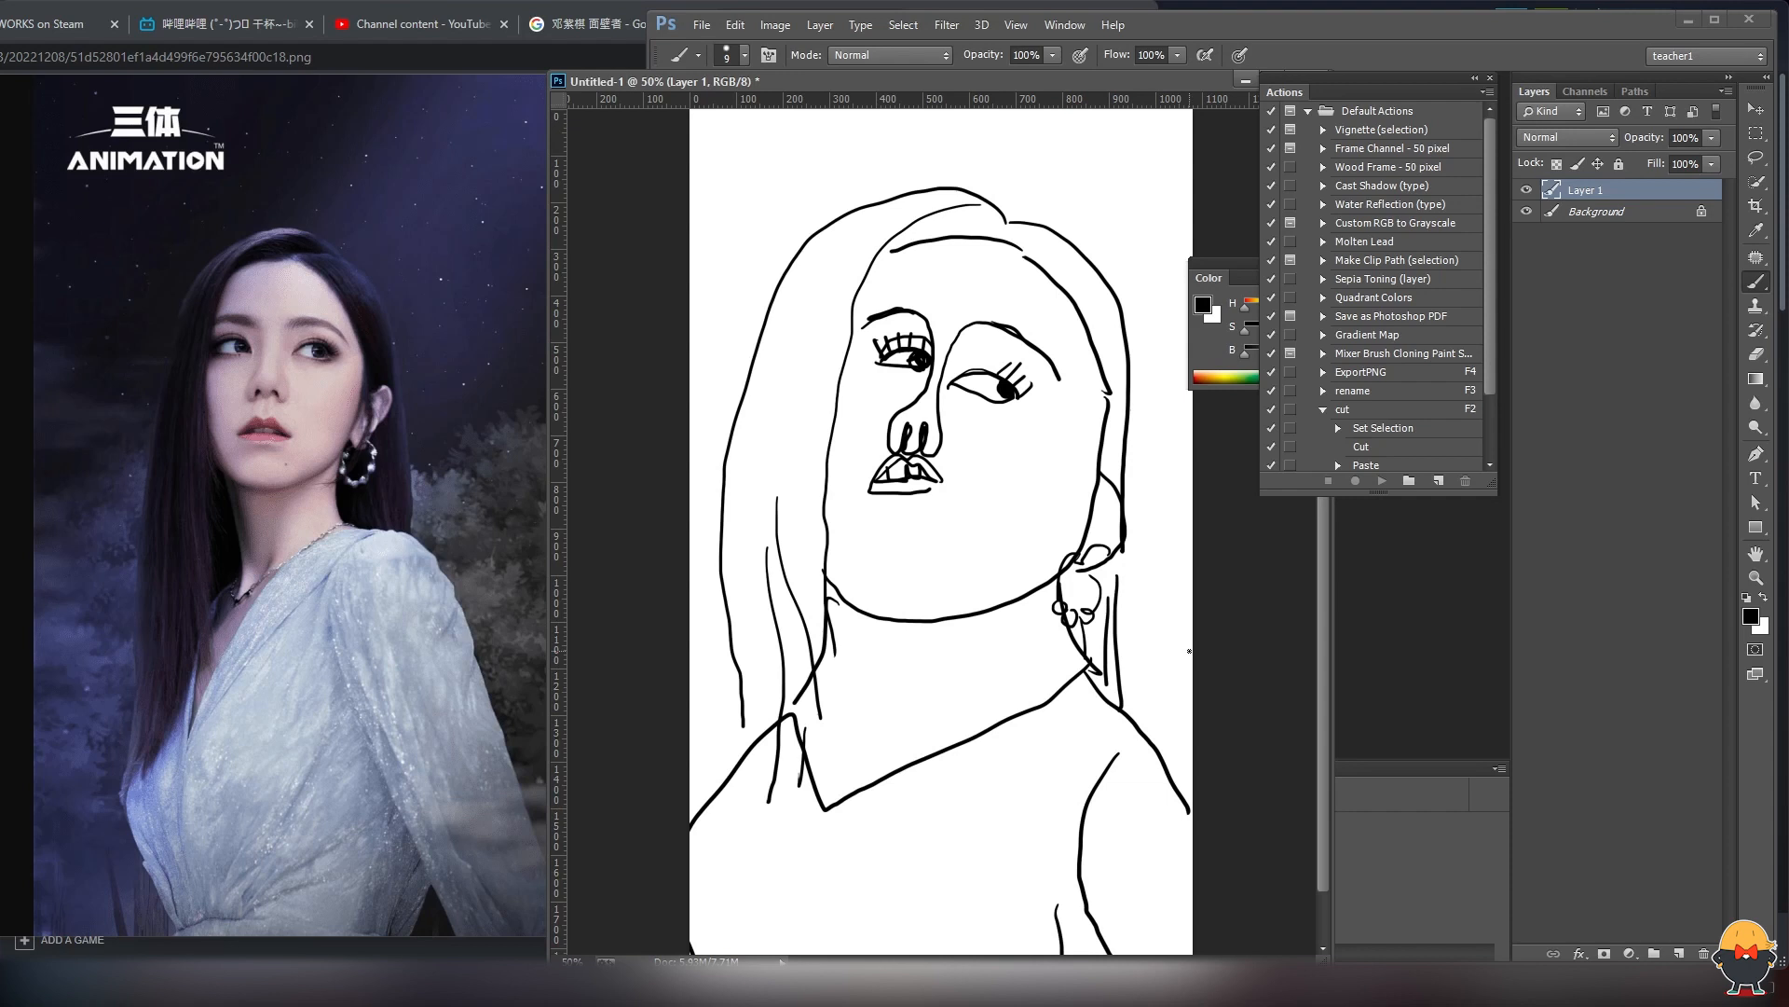